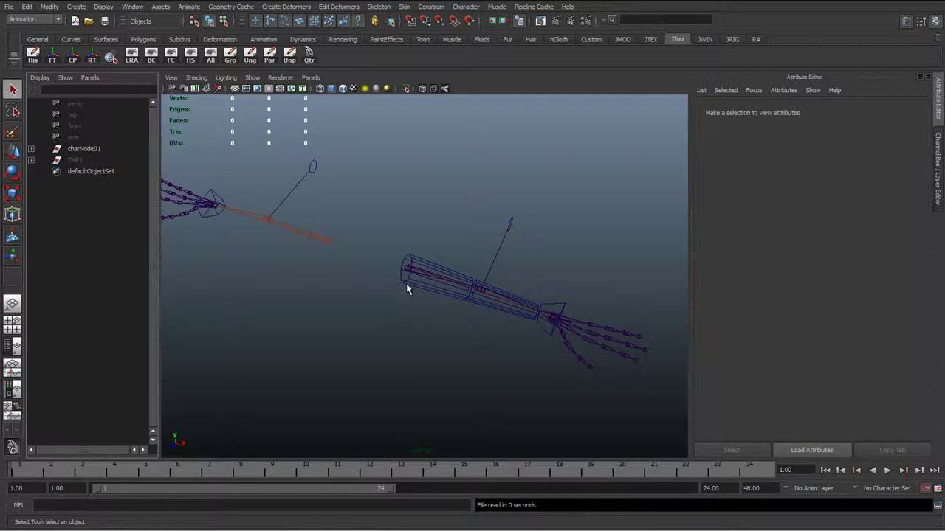
{"action": "left_click_drag", "start_coordinate": [406, 284], "coordinate": [475, 325], "text": "alt"}
{"action": "left_click", "coordinate": [453, 323]}
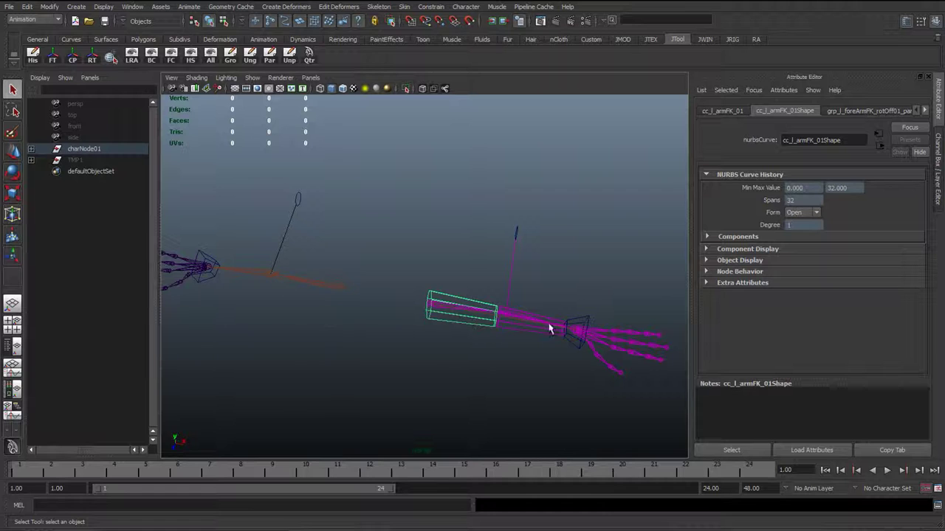
{"action": "left_click", "coordinate": [389, 302]}
{"action": "left_click_drag", "start_coordinate": [367, 323], "coordinate": [297, 279], "text": "alt"}
{"action": "left_click_drag", "start_coordinate": [302, 244], "coordinate": [365, 290], "text": "alt"}
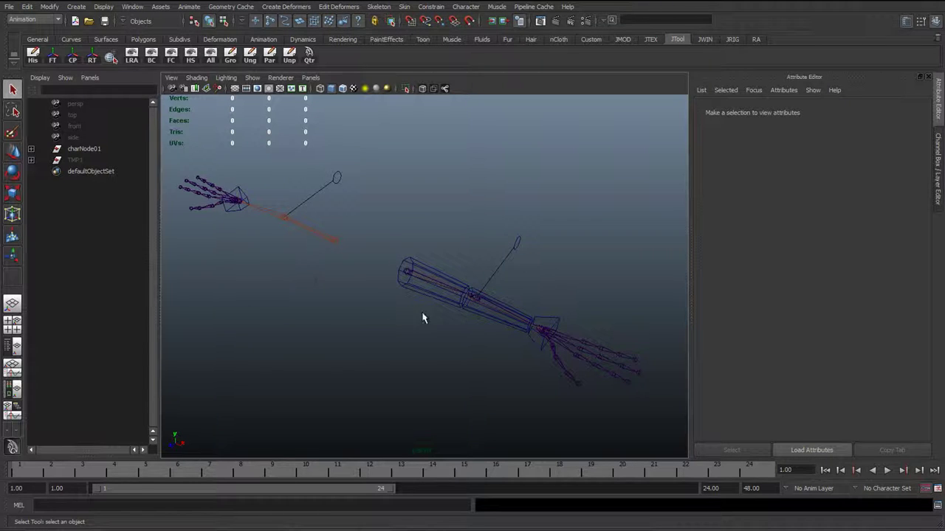
{"action": "left_click_drag", "start_coordinate": [423, 318], "coordinate": [461, 317], "text": "alt"}
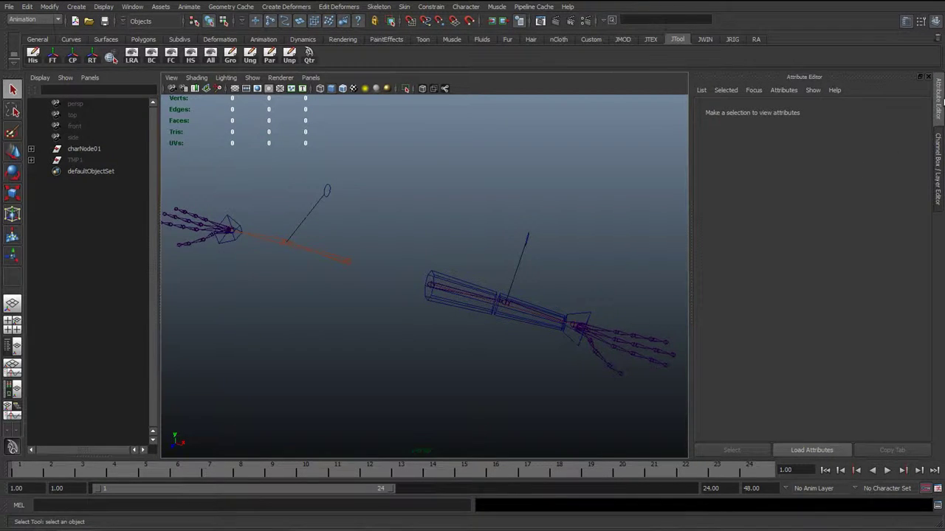
Duplicate the left upper-arm and forearm FK control curves together
{"action": "left_click", "coordinate": [939, 101]}
{"action": "left_click", "coordinate": [670, 334]}
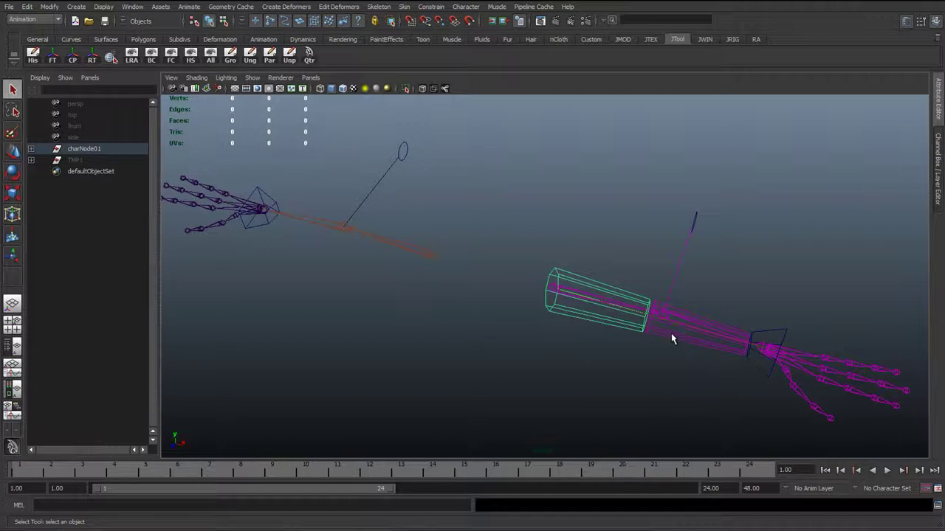
{"action": "left_click", "coordinate": [671, 339]}
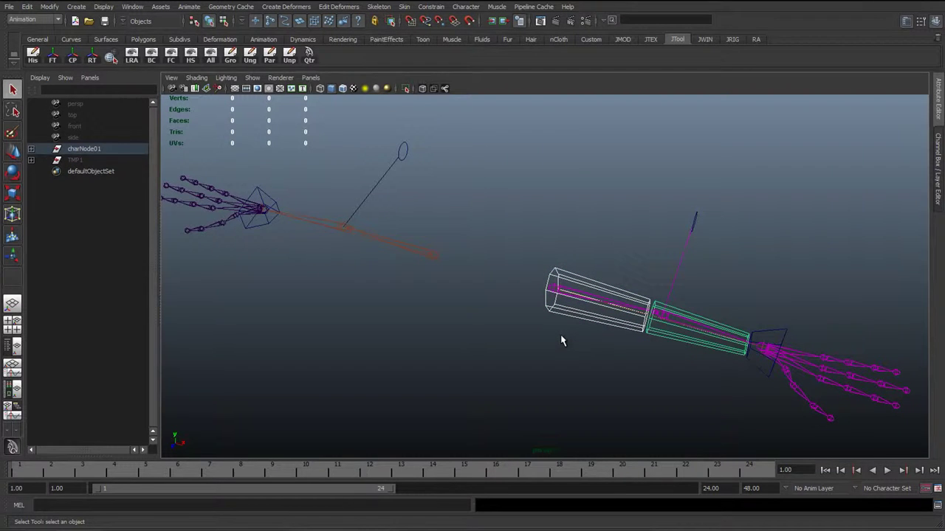
{"action": "key", "text": "ctrl+d"}
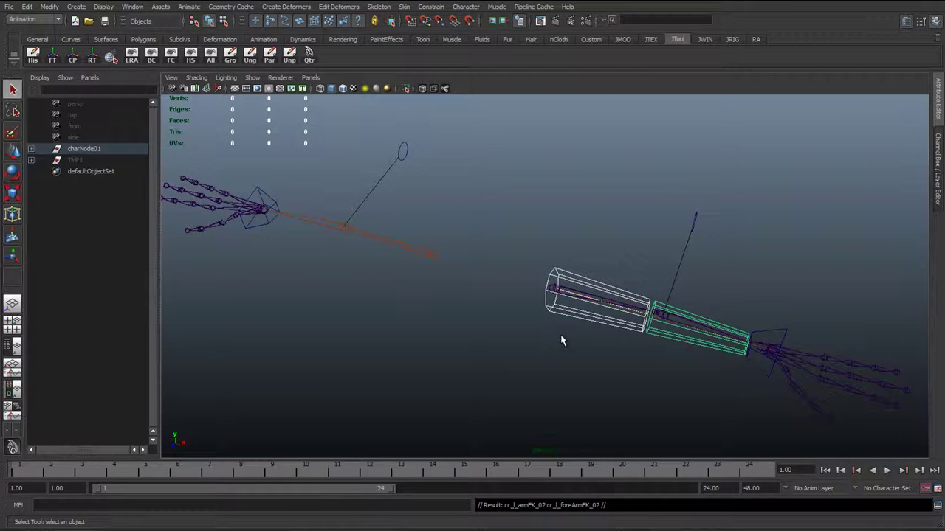
Set Translate X, Y, Z and Rotate X, Y, Z to 0 on both duplicated FK controls
{"action": "left_click_drag", "start_coordinate": [477, 313], "coordinate": [439, 342], "text": "alt"}
{"action": "left_click", "coordinate": [938, 100]}
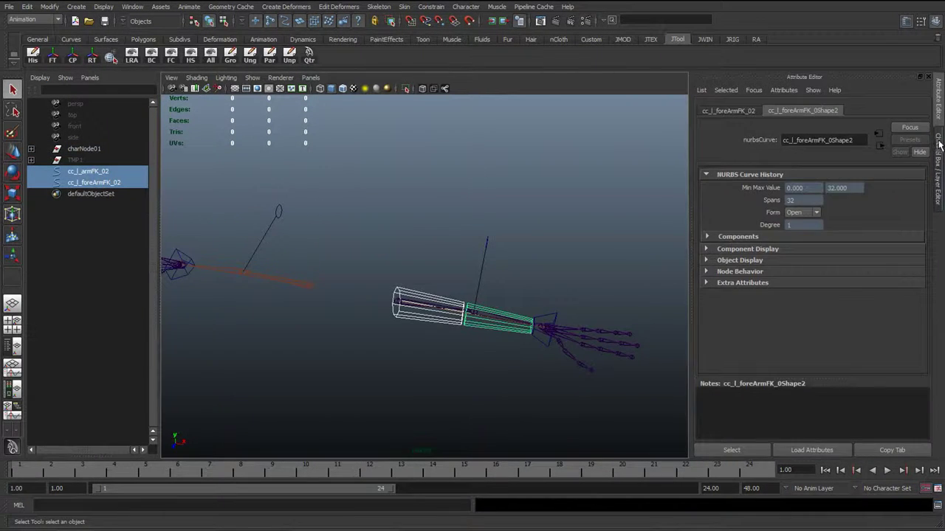
{"action": "left_click", "coordinate": [939, 152]}
{"action": "middle_click_drag", "start_coordinate": [529, 196], "coordinate": [591, 190], "text": "alt"}
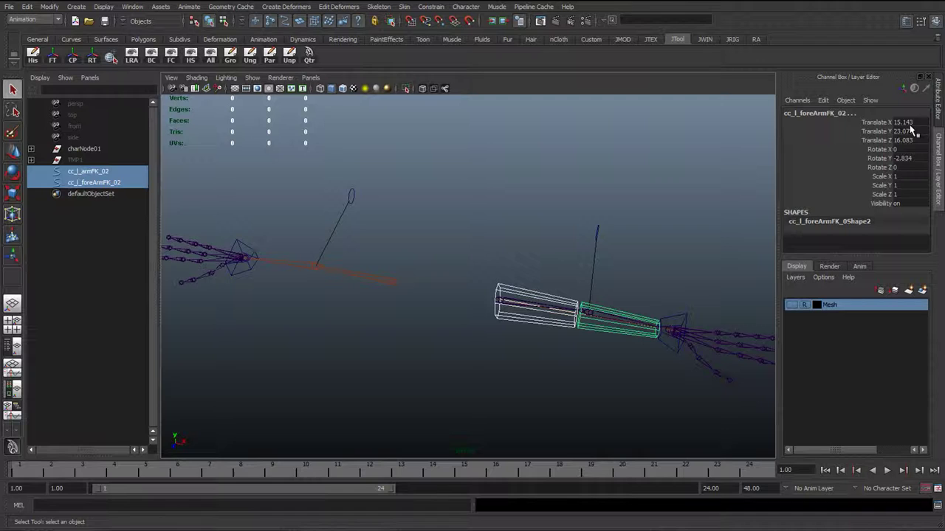
{"action": "left_click_drag", "start_coordinate": [904, 122], "coordinate": [896, 167]}
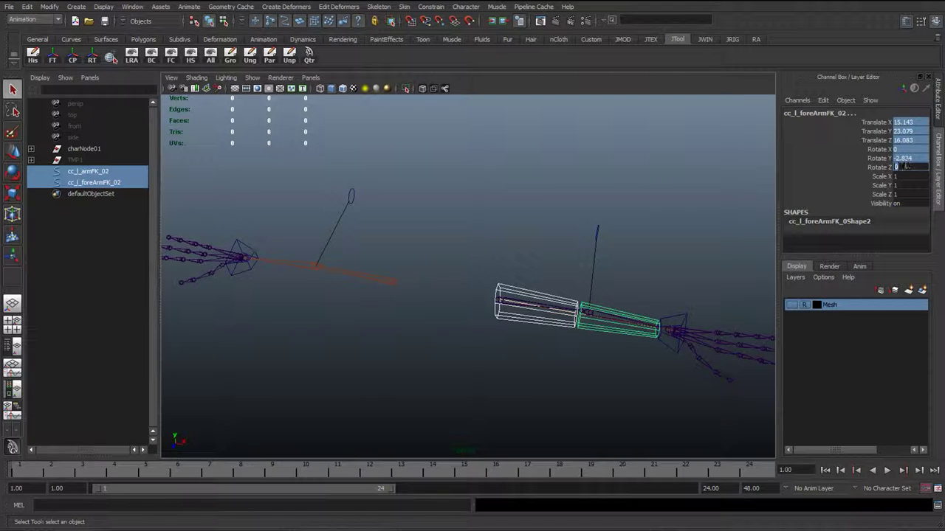
{"action": "key", "text": "Return"}
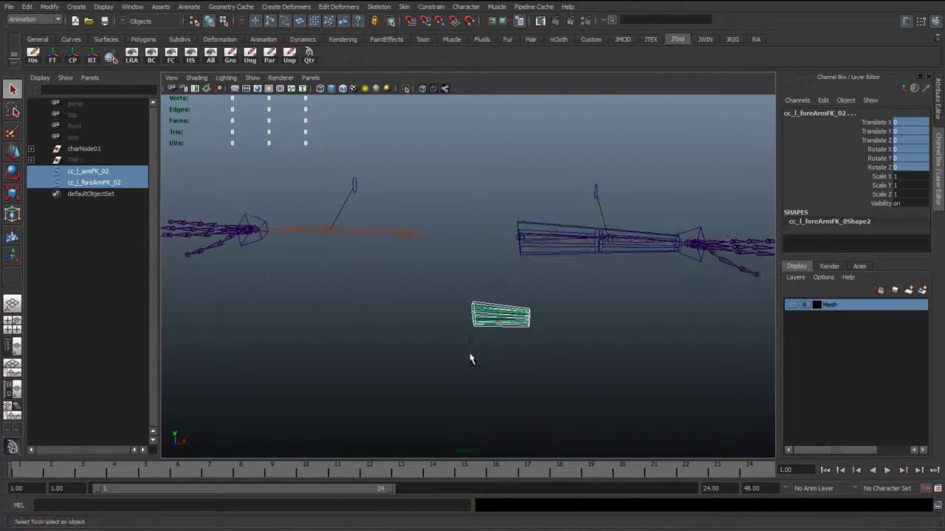
{"action": "left_click", "coordinate": [443, 344]}
{"action": "mouse_move", "coordinate": [443, 344]}
{"action": "right_mouse_down", "text": "alt"}
{"action": "mouse_move", "coordinate": [483, 354]}
{"action": "mouse_move", "coordinate": [468, 337]}
{"action": "mouse_move", "coordinate": [426, 344]}
{"action": "mouse_move", "coordinate": [454, 347]}
{"action": "right_mouse_up", "text": "alt"}
Rename the duplicated upper-arm control as cc_r_armFK_01
{"action": "double_click", "coordinate": [115, 171]}
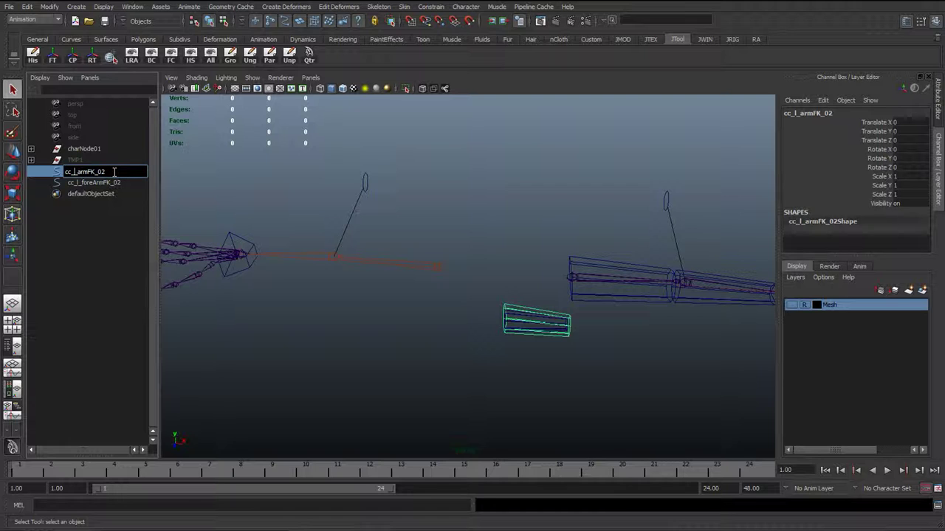
{"action": "type", "text": "cc_r_armFK_01"}
{"action": "key", "text": "Return"}
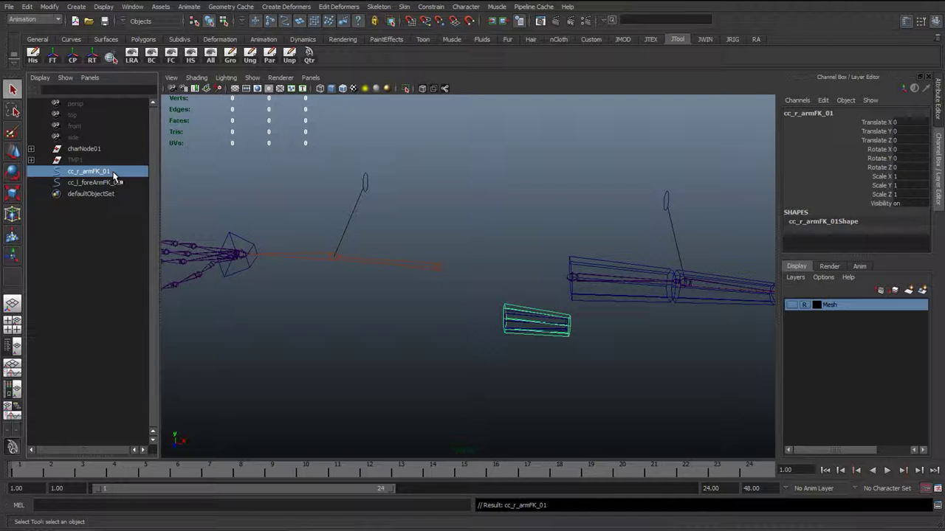
Rename the duplicated forearm control as cc_r_foreArmFK_01
{"action": "double_click", "coordinate": [116, 183]}
{"action": "left_click", "coordinate": [80, 186]}
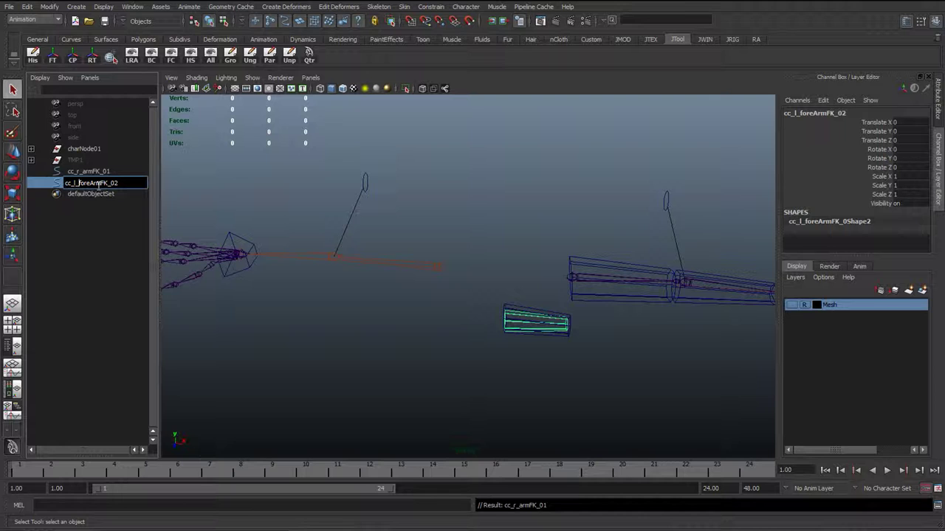
{"action": "key", "text": "BackSpace"}
{"action": "type", "text": "r"}
{"action": "type", "text": "1"}
{"action": "key", "text": "Return"}
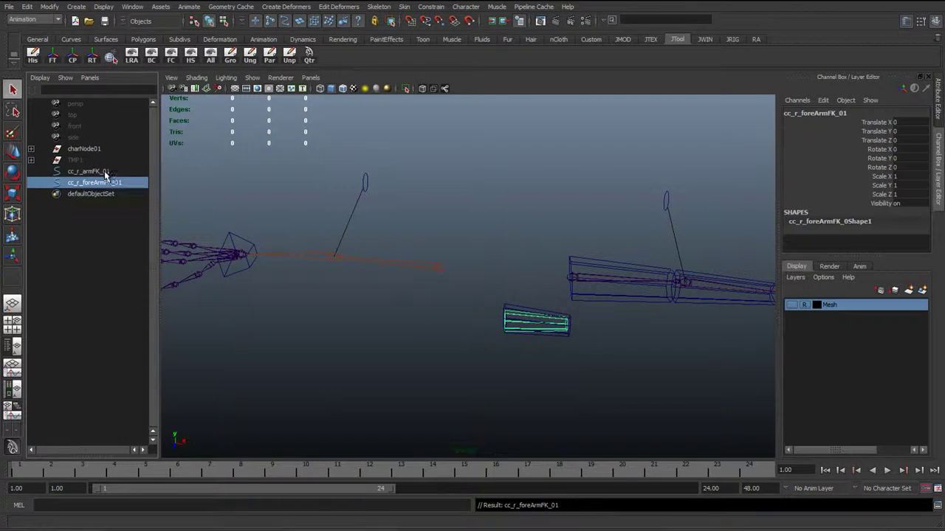
Group cc_r_armFK_01 under a new group and snap that group onto the right shoulder joint
{"action": "left_click", "coordinate": [105, 172]}
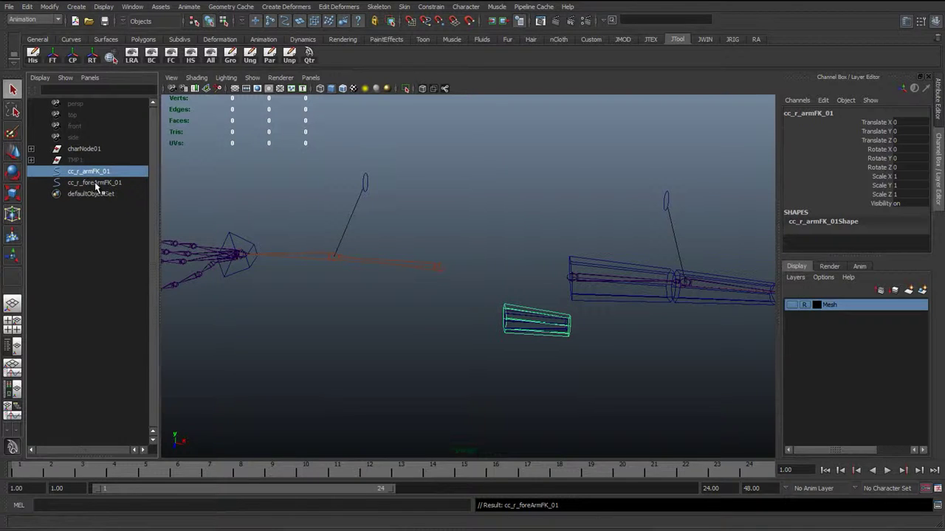
{"action": "scroll", "coordinate": [421, 276], "scroll_direction": "up", "scroll_amount": 3}
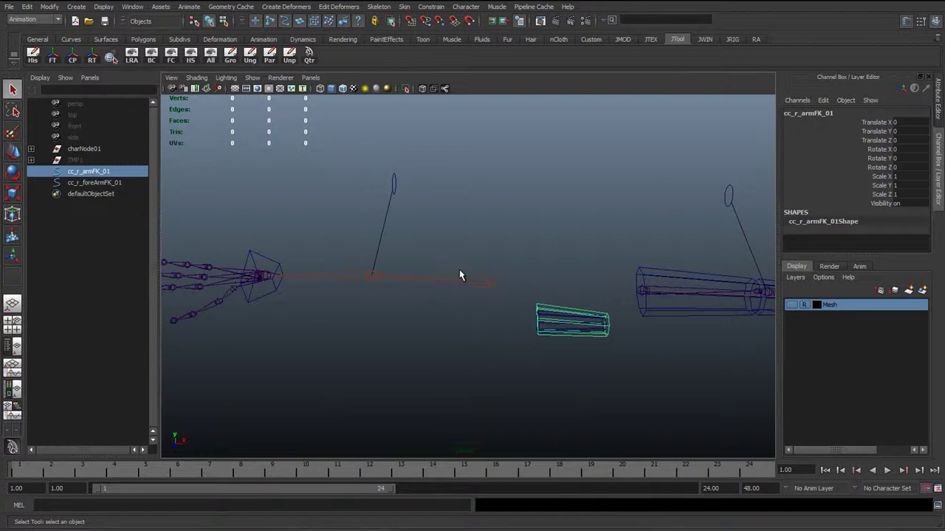
{"action": "key", "text": "ctrl+g"}
{"action": "scroll", "coordinate": [490, 299], "scroll_direction": "up", "scroll_amount": 2}
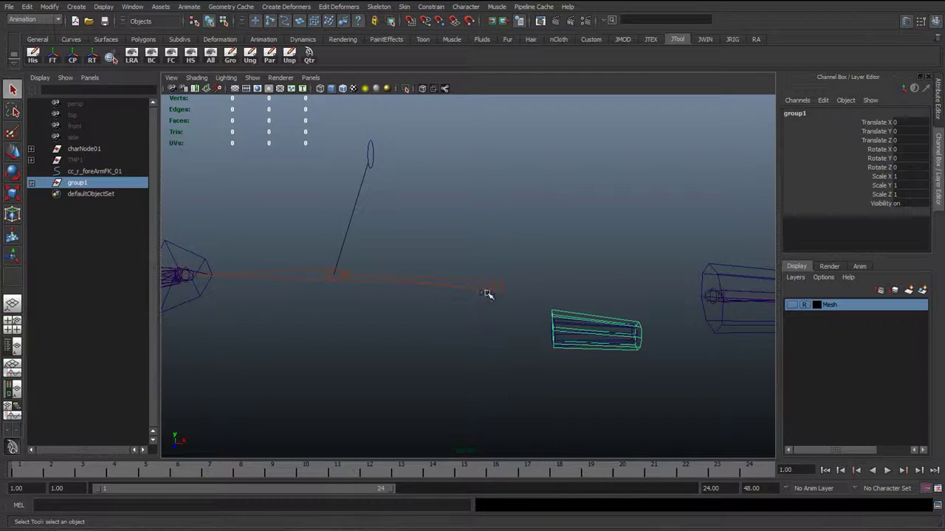
{"action": "key", "text": "w"}
{"action": "scroll", "coordinate": [494, 298], "scroll_direction": "up", "scroll_amount": 2}
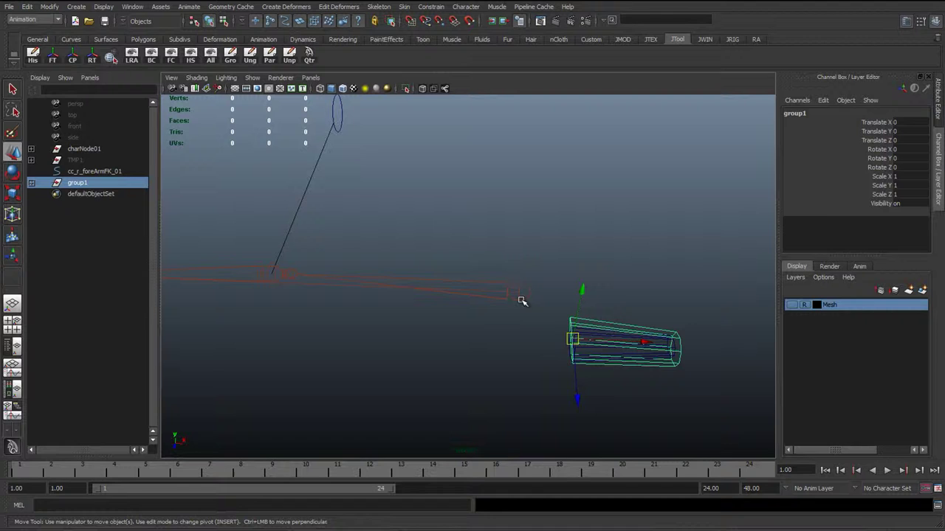
{"action": "key", "text": "v"}
{"action": "mouse_move", "coordinate": [522, 296]}
{"action": "middle_mouse_down"}
{"action": "mouse_move", "coordinate": [512, 288]}
{"action": "mouse_move", "coordinate": [509, 297]}
{"action": "middle_mouse_up"}
{"action": "scroll", "coordinate": [502, 299], "scroll_direction": "down", "scroll_amount": 3}
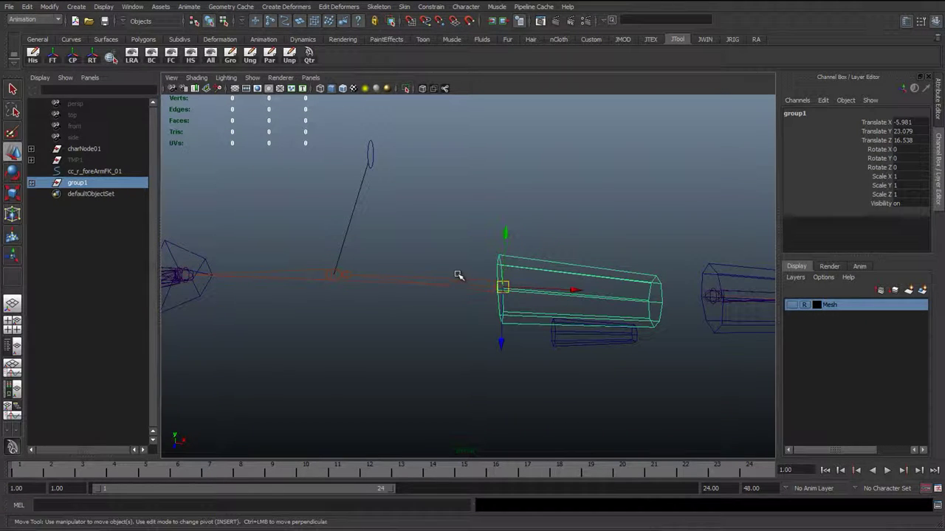
Parent the upper-arm control's group under jtBn_r_shoulder_01 and set its Rotate X, Y and Z to 0
{"action": "left_click", "coordinate": [456, 281], "text": "shift"}
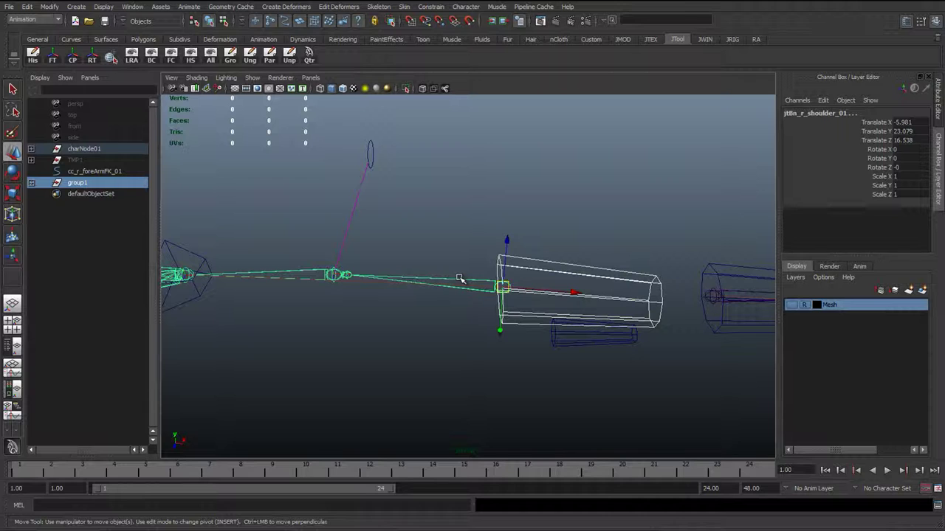
{"action": "key", "text": "p"}
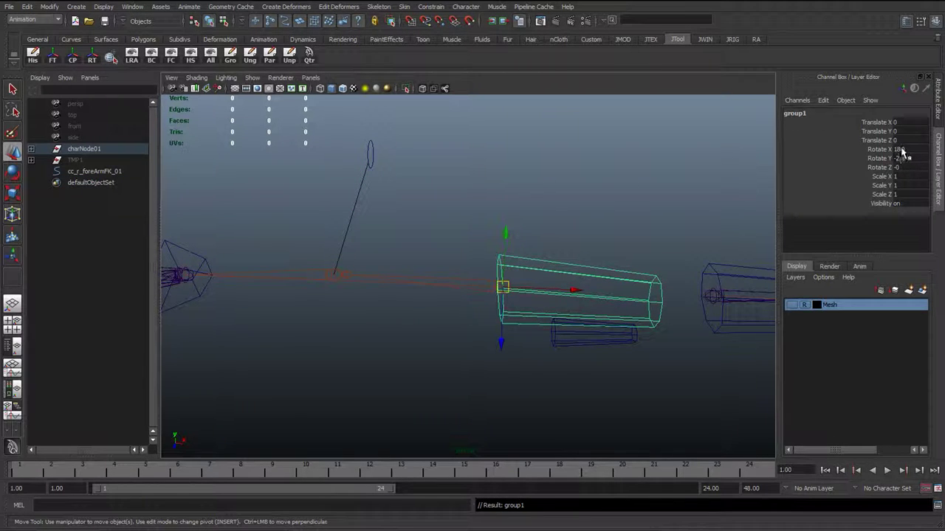
{"action": "left_click_drag", "start_coordinate": [897, 149], "coordinate": [905, 167]}
{"action": "type", "text": "-0"}
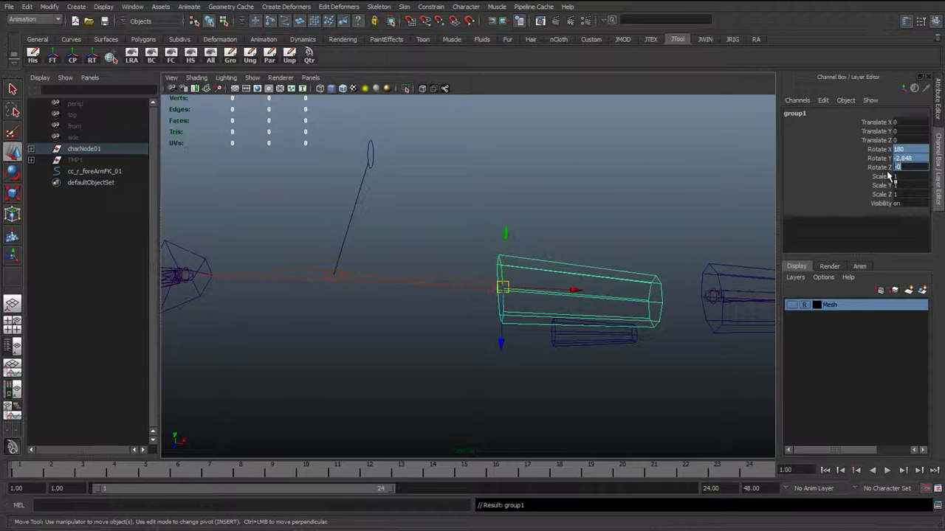
{"action": "key", "text": "Return"}
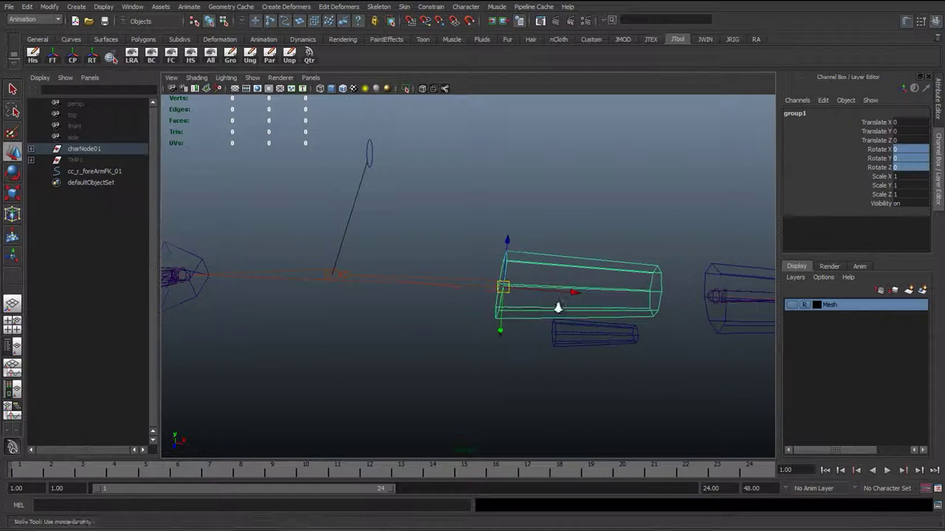
Unparent the upper-arm control's group from the right shoulder joint back to the world
{"action": "scroll", "coordinate": [447, 316], "scroll_direction": "up", "scroll_amount": 3}
{"action": "left_click_drag", "start_coordinate": [447, 316], "coordinate": [464, 214], "text": "alt"}
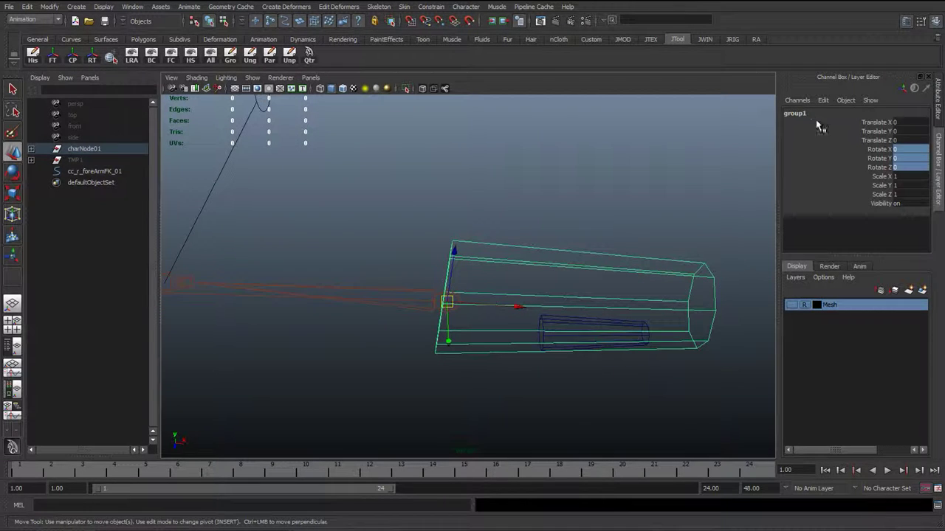
{"action": "key", "text": "shift+p"}
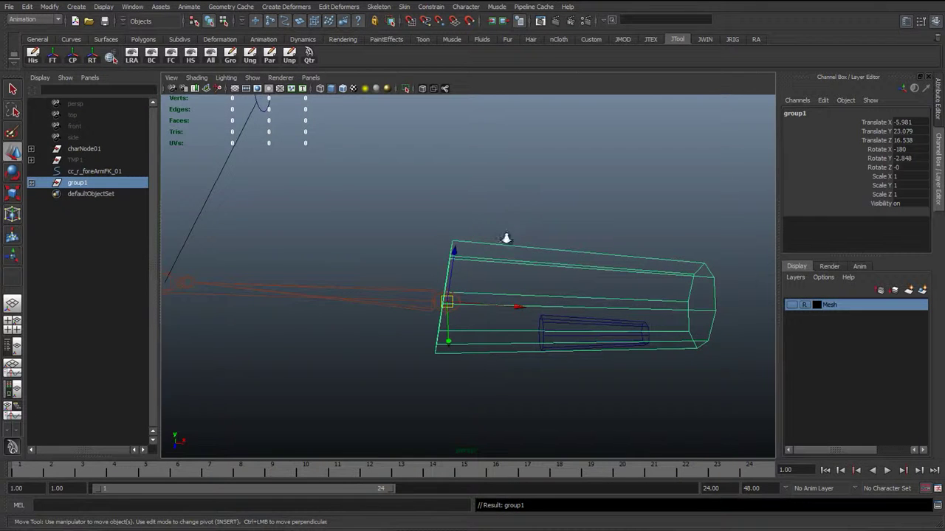
Group cc_r_foreArmFK_01 under a new group and snap that group onto the right elbow joint
{"action": "scroll", "coordinate": [507, 237], "scroll_direction": "down", "scroll_amount": 4}
{"action": "middle_click_drag", "start_coordinate": [530, 398], "coordinate": [598, 329], "text": "alt"}
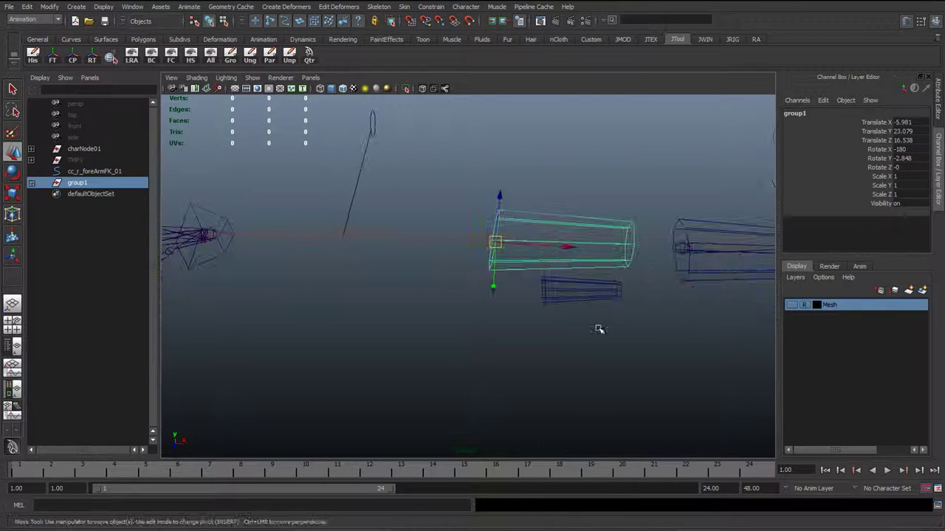
{"action": "middle_click_drag", "start_coordinate": [537, 288], "coordinate": [603, 298], "text": "alt"}
{"action": "left_click", "coordinate": [625, 304]}
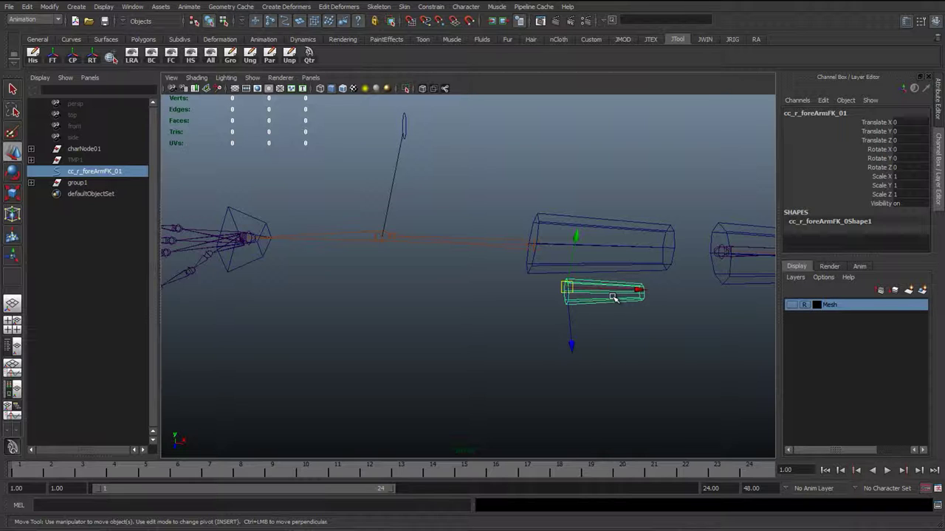
{"action": "key", "text": "ctrl+g"}
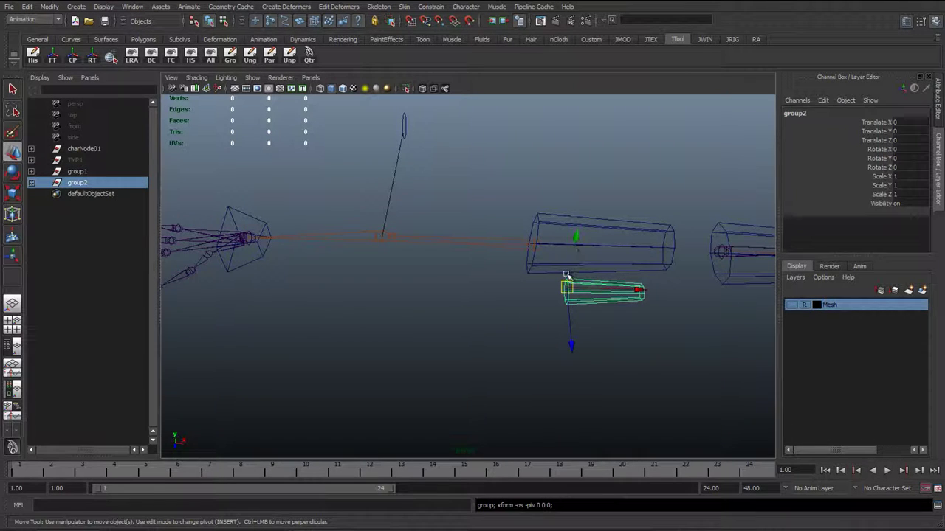
{"action": "key", "text": "v"}
{"action": "middle_click_drag", "start_coordinate": [435, 237], "coordinate": [392, 236]}
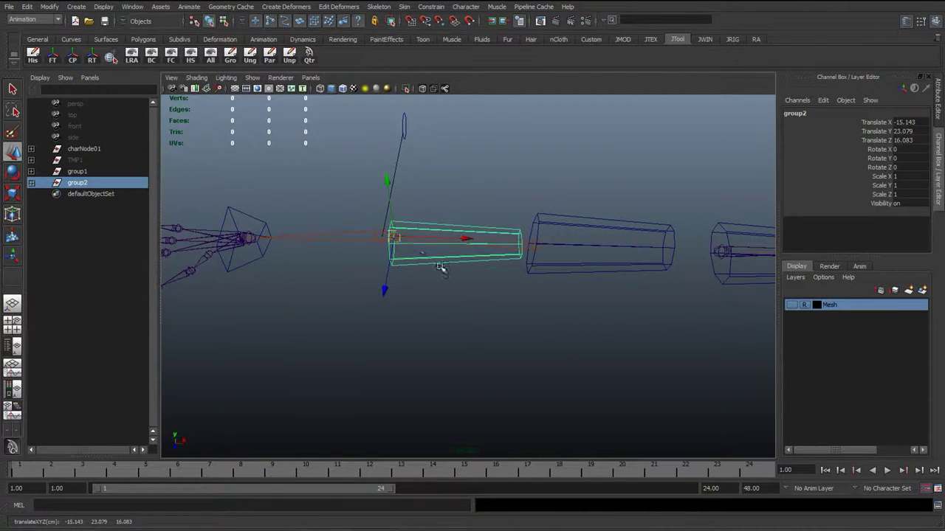
Parent the forearm control's group under the right elbow joint and set its Rotate X, Y and Z to 0
{"action": "right_click_drag", "start_coordinate": [441, 268], "coordinate": [494, 287], "text": "alt"}
{"action": "middle_click_drag", "start_coordinate": [494, 287], "coordinate": [499, 291], "text": "alt"}
{"action": "key", "text": "q"}
{"action": "scroll", "coordinate": [527, 298], "scroll_direction": "up", "scroll_amount": 3}
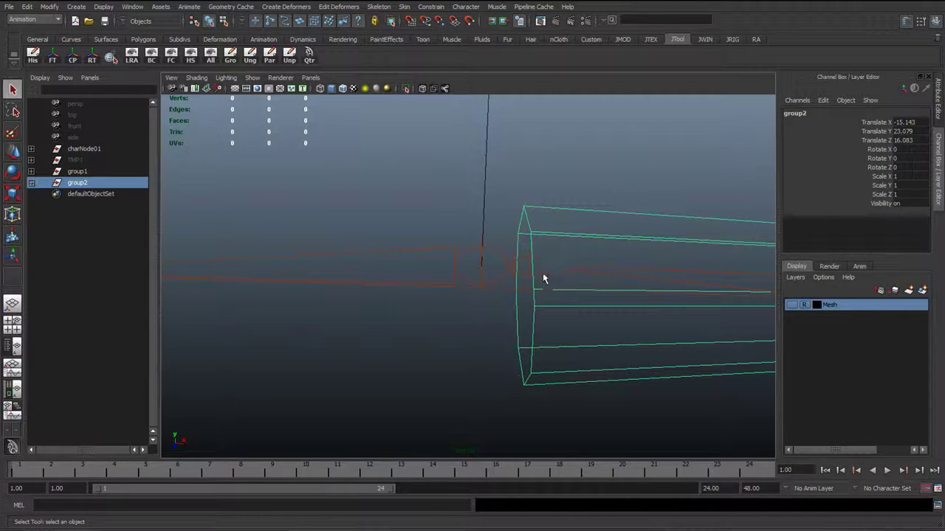
{"action": "left_click", "coordinate": [543, 279]}
{"action": "key", "text": "p"}
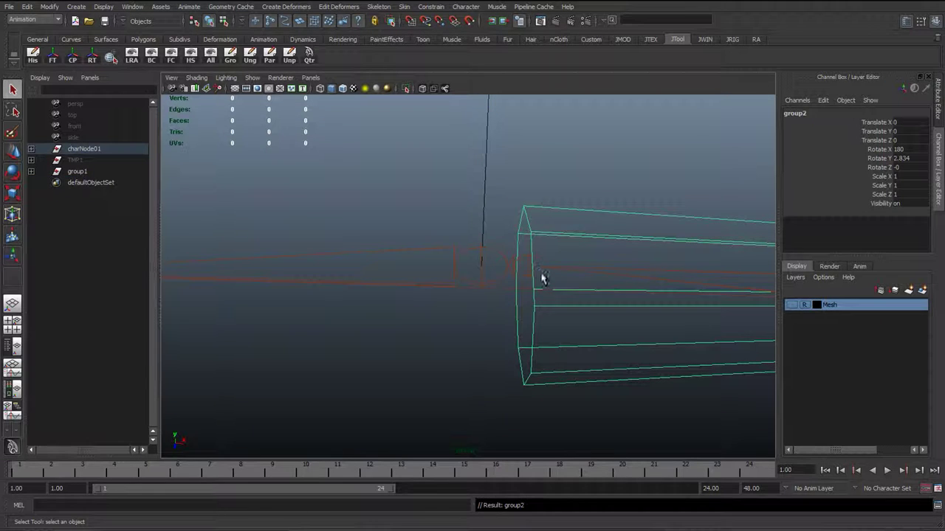
{"action": "left_click_drag", "start_coordinate": [902, 151], "coordinate": [899, 167]}
{"action": "type", "text": "0"}
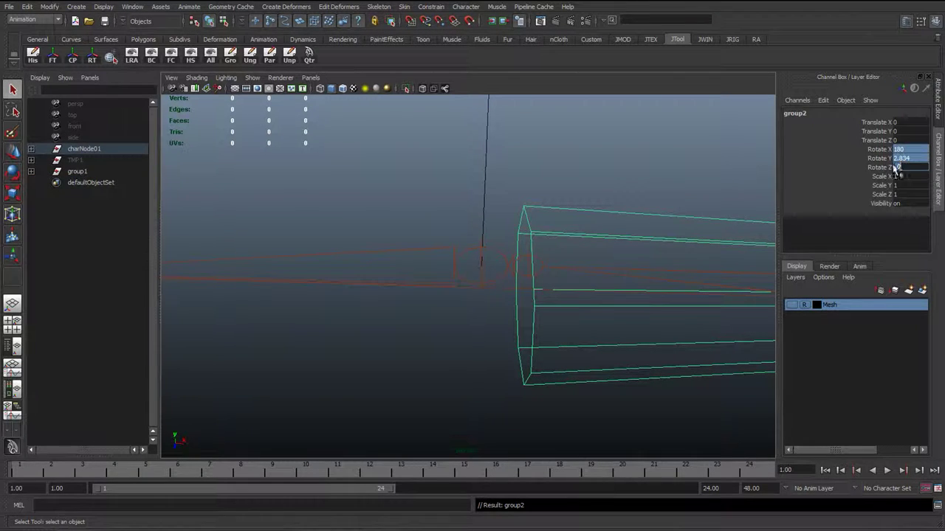
{"action": "key", "text": "Return"}
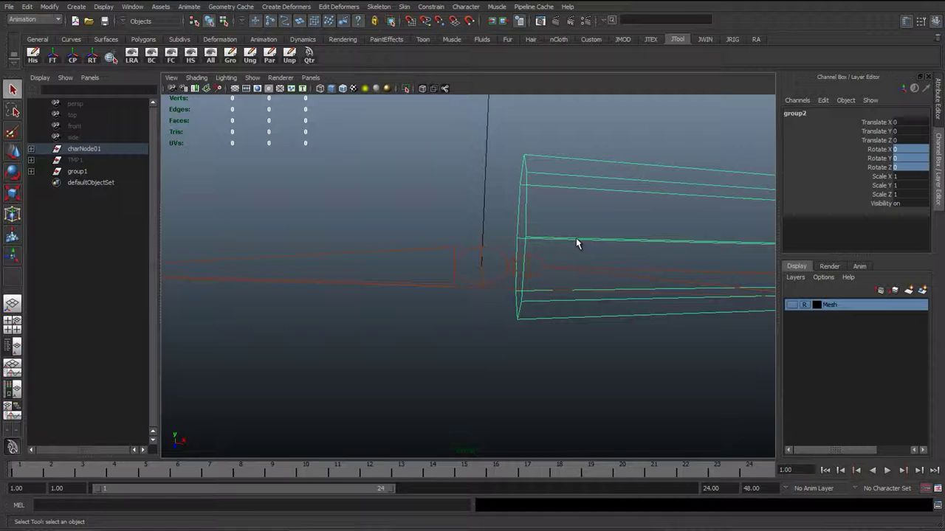
Unparent the forearm control's group from the right elbow joint back to the world
{"action": "key", "text": "shift+p"}
{"action": "scroll", "coordinate": [544, 254], "scroll_direction": "down", "scroll_amount": 5}
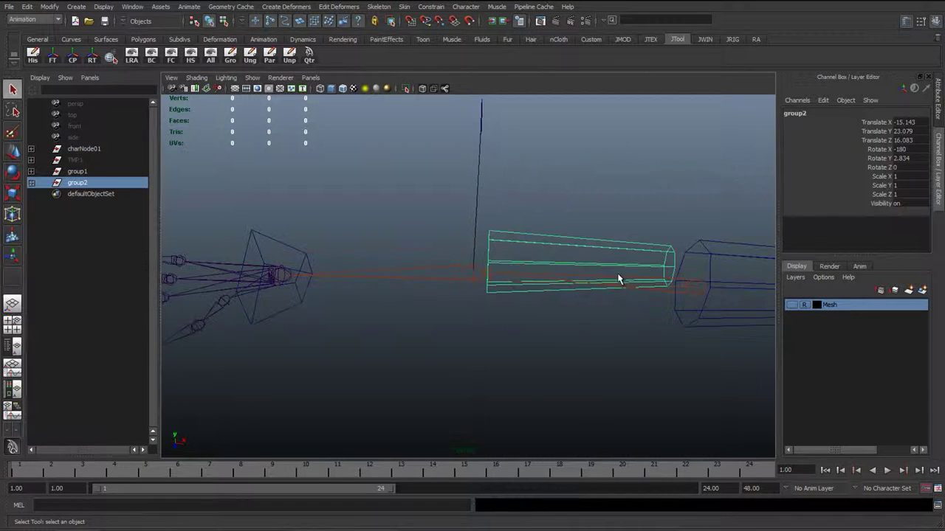
Inspect the rotation pivot of cc_r_armFK_01 against the right shoulder joint from the perspective and top views
{"action": "left_click_drag", "start_coordinate": [523, 269], "coordinate": [506, 254], "text": "alt"}
{"action": "left_click", "coordinate": [562, 260]}
{"action": "key", "text": "e"}
{"action": "key", "text": "space"}
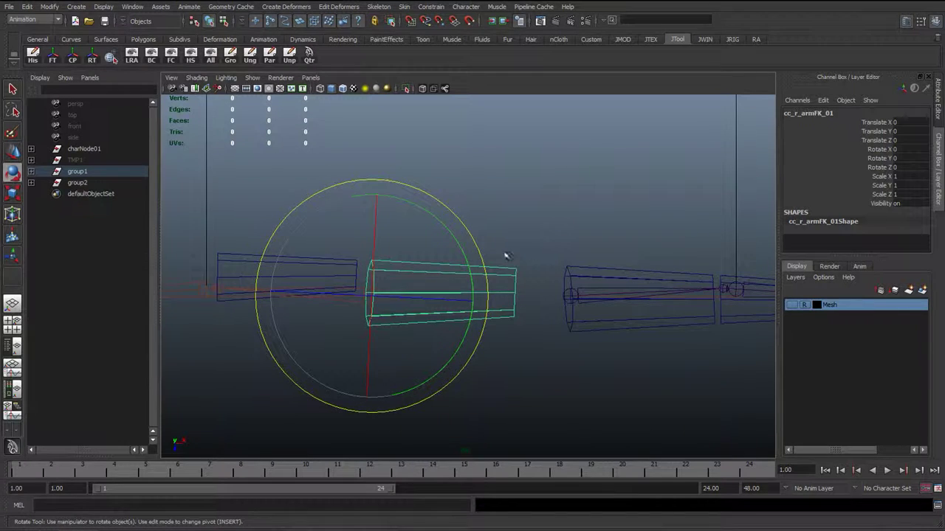
{"action": "scroll", "coordinate": [413, 276], "scroll_direction": "up", "scroll_amount": 2}
{"action": "middle_click_drag", "start_coordinate": [380, 281], "coordinate": [519, 272], "text": "alt"}
{"action": "scroll", "coordinate": [516, 275], "scroll_direction": "up", "scroll_amount": 4}
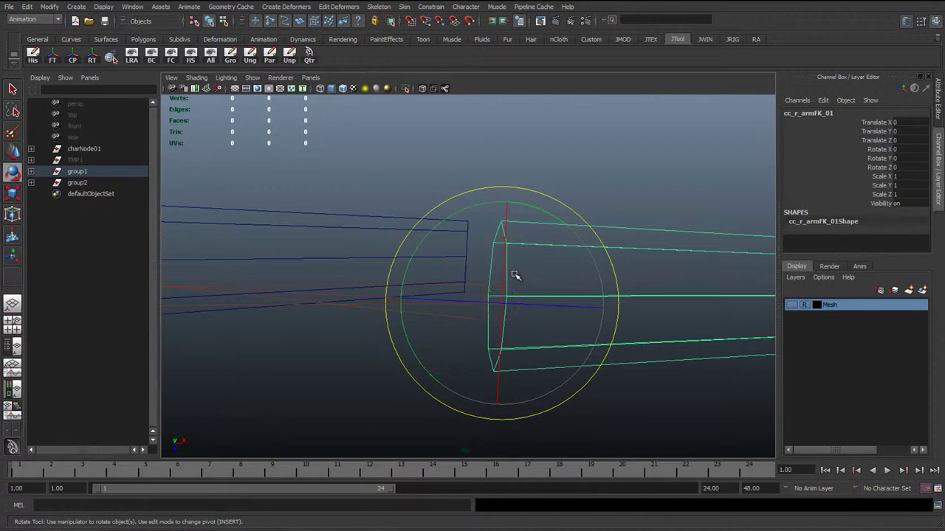
{"action": "left_click_drag", "start_coordinate": [516, 276], "coordinate": [313, 274], "text": "alt"}
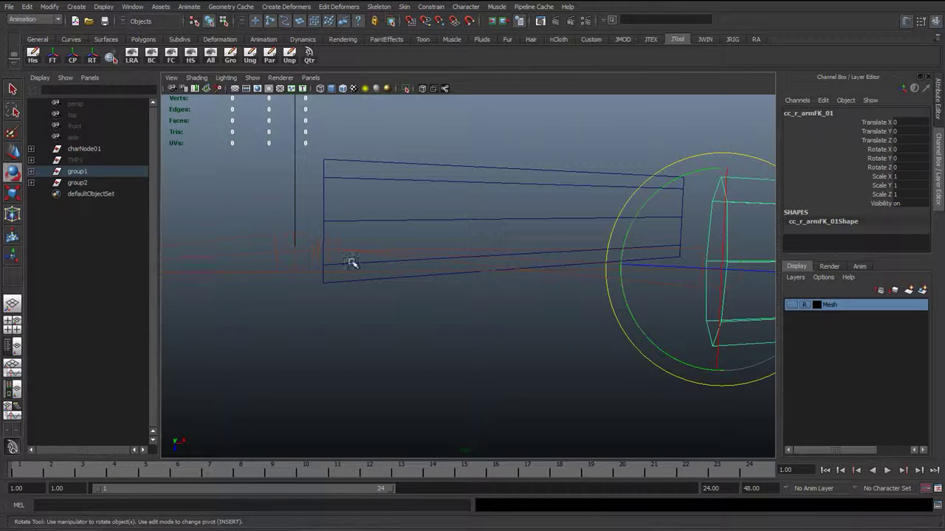
Hide the IK handles in the viewport
{"action": "left_click", "coordinate": [251, 77]}
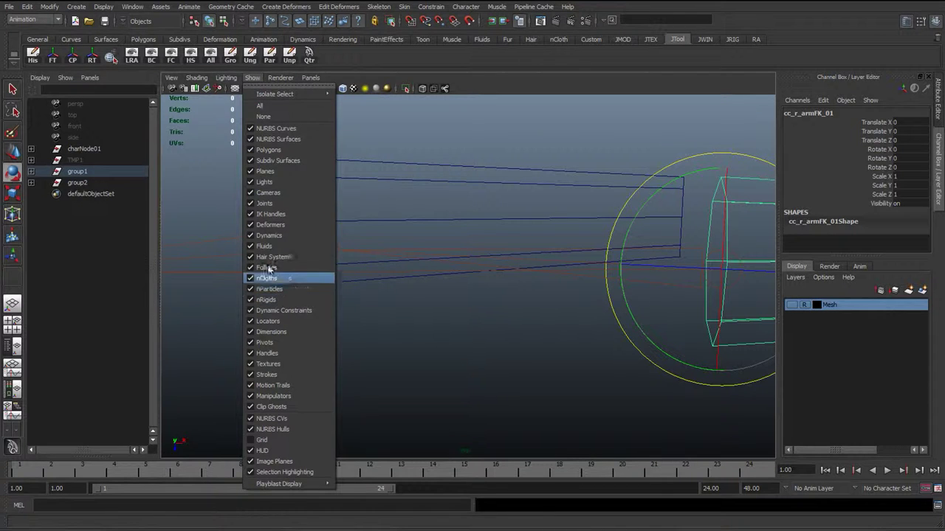
{"action": "left_click", "coordinate": [251, 214]}
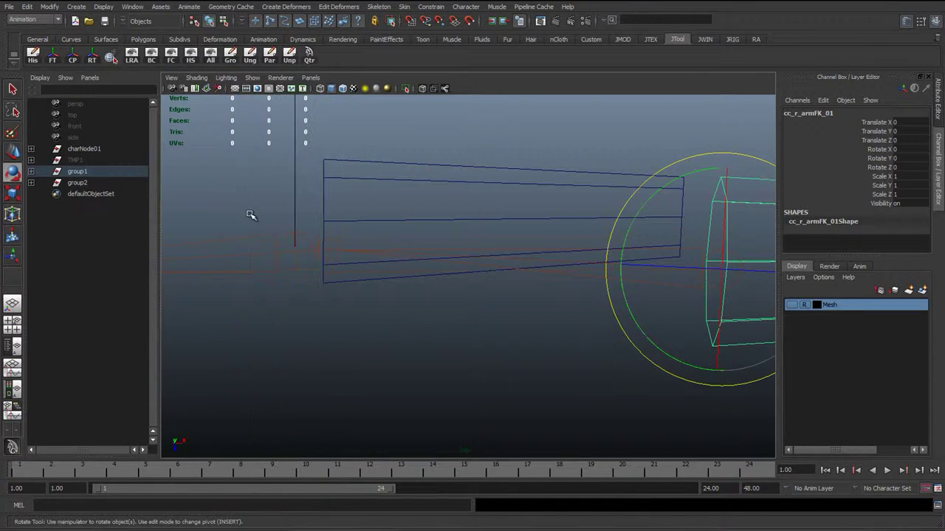
{"action": "middle_click_drag", "start_coordinate": [624, 276], "coordinate": [524, 271], "text": "alt"}
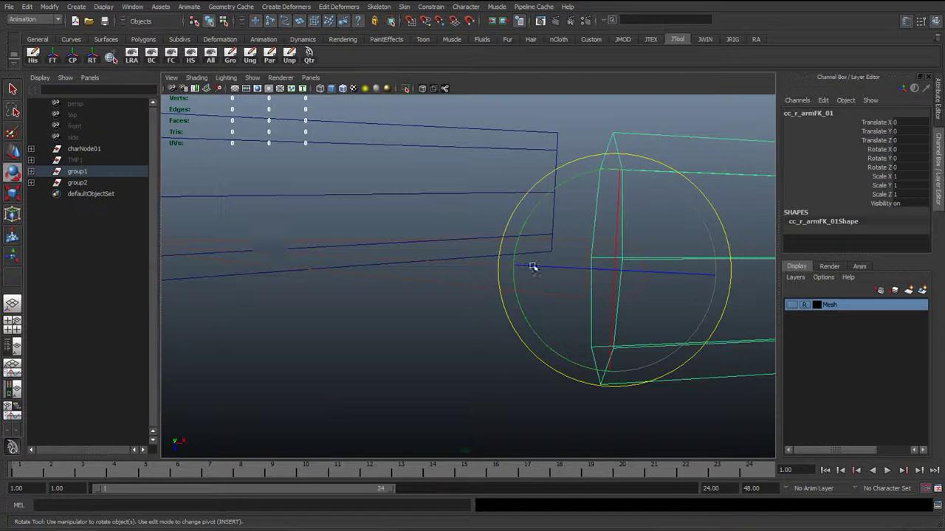
Inspect the rotation pivot of cc_r_foreArmFK_01 against the right elbow joint
{"action": "left_click_drag", "start_coordinate": [489, 272], "coordinate": [474, 283], "text": "alt"}
{"action": "right_click_drag", "start_coordinate": [475, 283], "coordinate": [371, 232], "text": "alt"}
{"action": "left_click", "coordinate": [354, 243]}
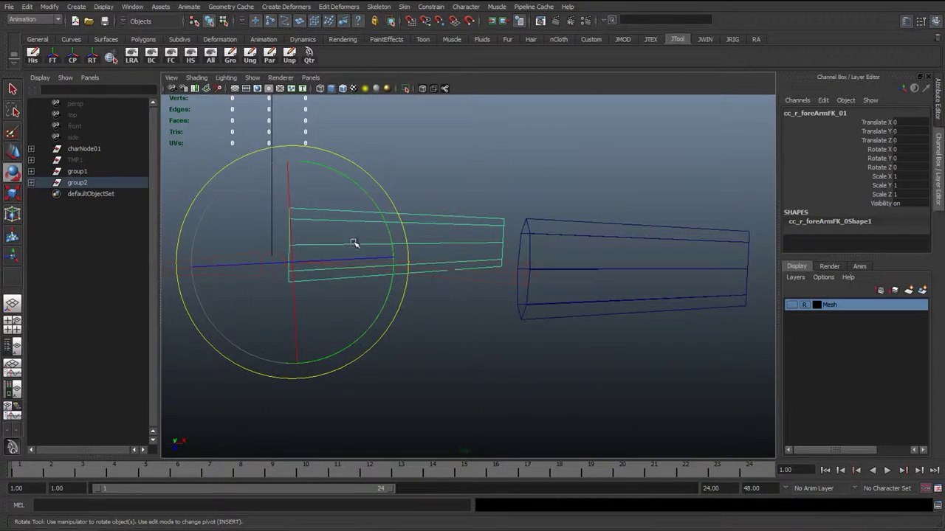
{"action": "middle_click_drag", "start_coordinate": [354, 243], "coordinate": [548, 276], "text": "alt"}
{"action": "right_click_drag", "start_coordinate": [549, 276], "coordinate": [510, 293], "text": "alt"}
{"action": "scroll", "coordinate": [473, 310], "scroll_direction": "up", "scroll_amount": 2}
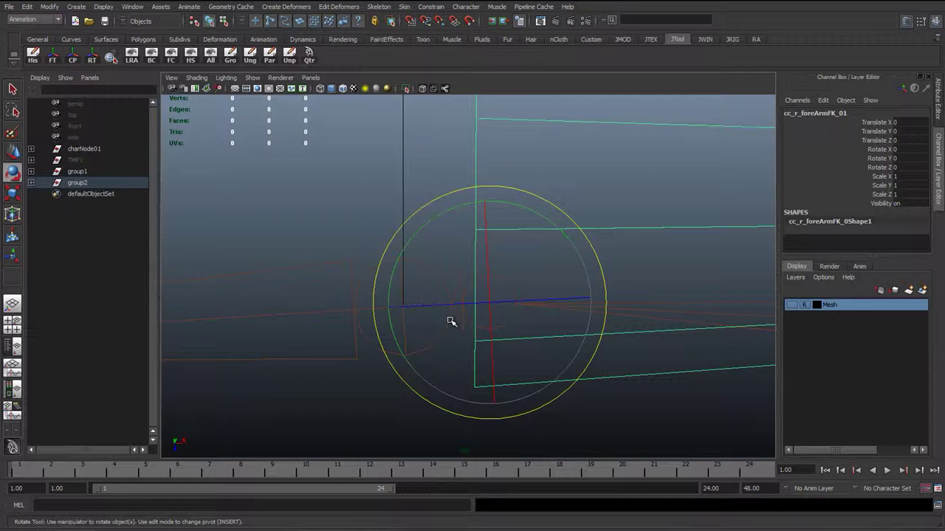
{"action": "scroll", "coordinate": [590, 316], "scroll_direction": "down", "scroll_amount": 8}
{"action": "middle_click_drag", "start_coordinate": [533, 296], "coordinate": [493, 296], "text": "alt"}
{"action": "key", "text": "q"}
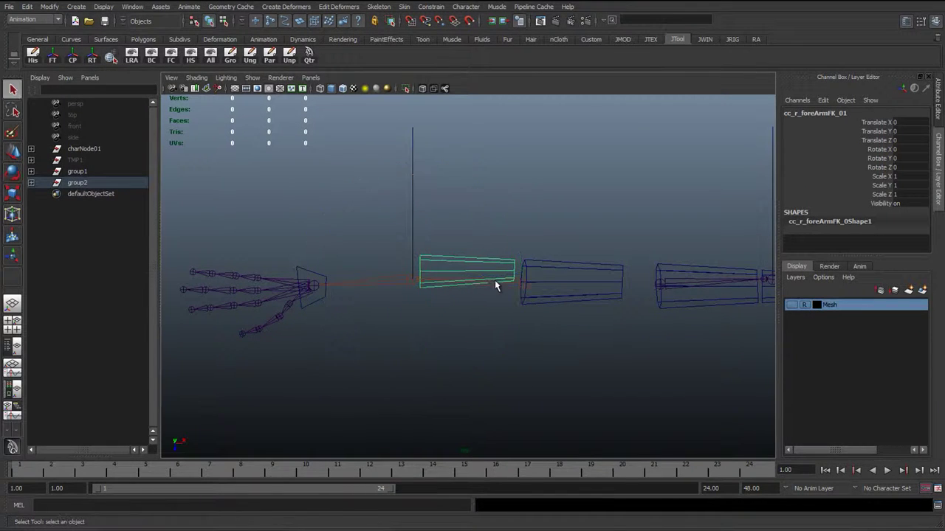
Set Scale X, Y and Z to -1 on both cc_r_armFK_01 and cc_r_foreArmFK_01 in the perspective view
{"action": "key", "text": "space"}
{"action": "left_click_drag", "start_coordinate": [495, 281], "coordinate": [489, 255]}
{"action": "left_click_drag", "start_coordinate": [527, 296], "coordinate": [537, 285], "text": "alt"}
{"action": "right_click_drag", "start_coordinate": [538, 285], "coordinate": [450, 251], "text": "alt"}
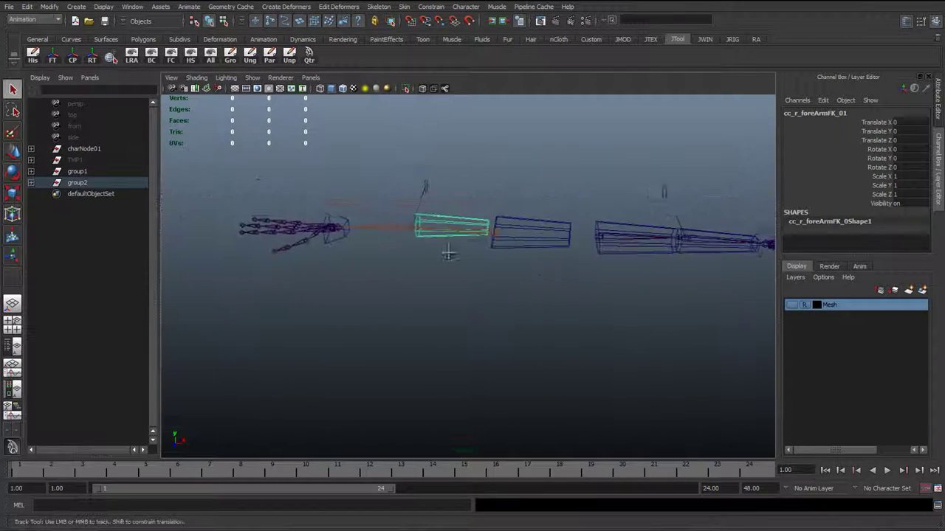
{"action": "middle_click_drag", "start_coordinate": [449, 251], "coordinate": [412, 262], "text": "alt"}
{"action": "left_click_drag", "start_coordinate": [412, 261], "coordinate": [421, 248], "text": "alt"}
{"action": "right_click_drag", "start_coordinate": [506, 253], "coordinate": [540, 287], "text": "alt"}
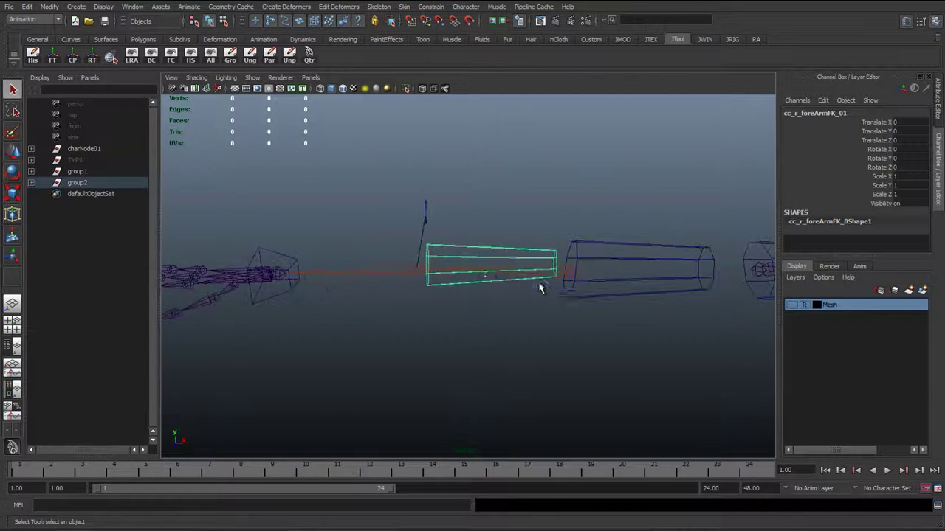
{"action": "middle_click_drag", "start_coordinate": [540, 287], "coordinate": [418, 253], "text": "alt"}
{"action": "left_click", "coordinate": [509, 236]}
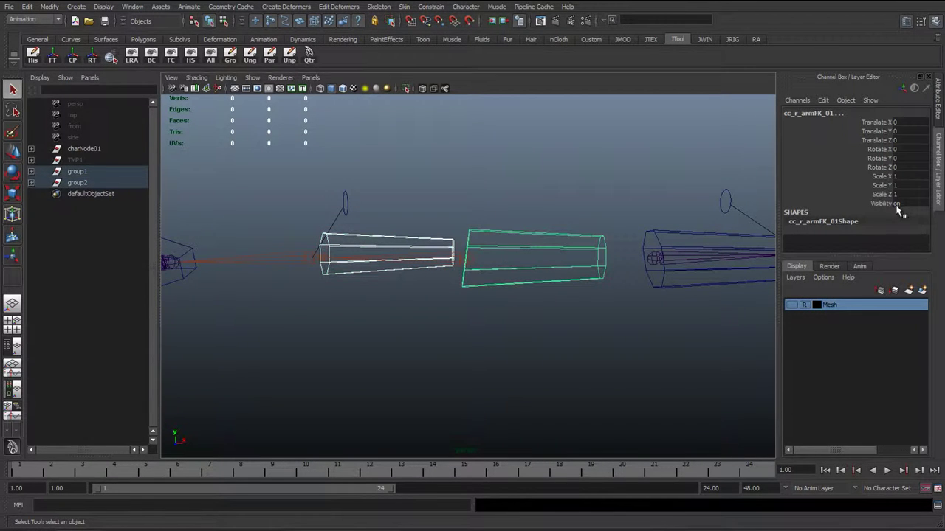
{"action": "left_click_drag", "start_coordinate": [902, 178], "coordinate": [902, 194]}
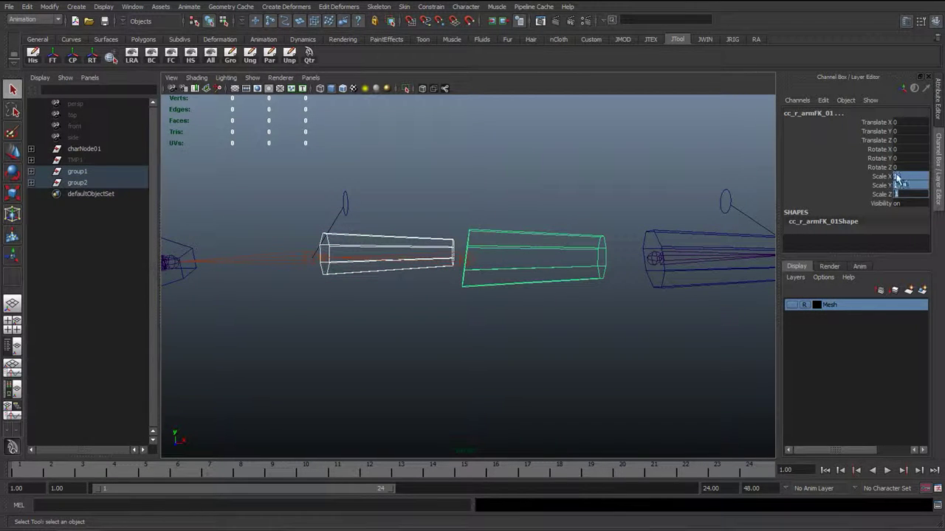
{"action": "type", "text": "-1"}
{"action": "key", "text": "Return"}
{"action": "left_click_drag", "start_coordinate": [520, 261], "coordinate": [551, 247], "text": "alt"}
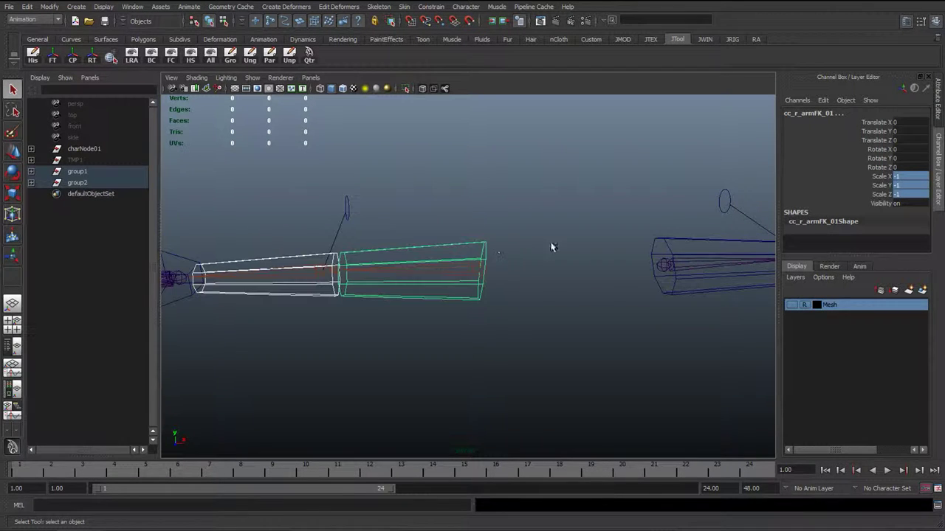
Freeze the scale of the two right arm FK controls
{"action": "left_click", "coordinate": [880, 185]}
{"action": "right_click", "coordinate": [880, 186]}
{"action": "mouse_move", "coordinate": [857, 371]}
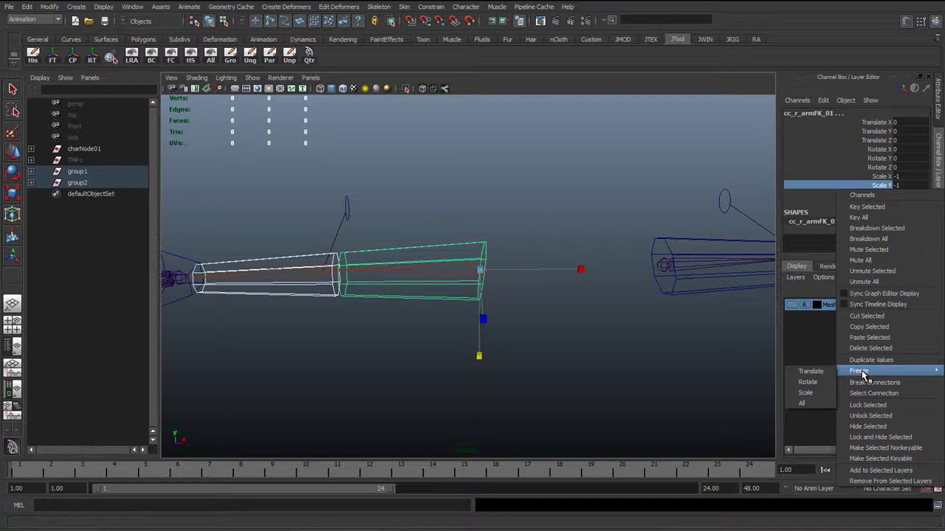
{"action": "left_click", "coordinate": [807, 393]}
Compare the flipped right arm FK controls with the left ones in the perspective and top views
{"action": "left_click_drag", "start_coordinate": [534, 266], "coordinate": [464, 286], "text": "alt"}
{"action": "key", "text": "w"}
{"action": "left_click", "coordinate": [512, 258]}
{"action": "key", "text": "space"}
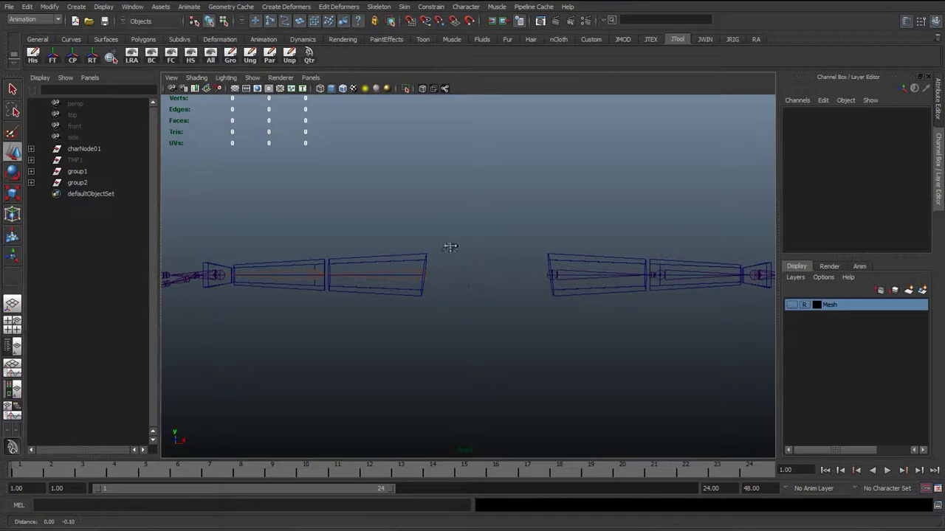
{"action": "mouse_move", "coordinate": [450, 248]}
{"action": "left_mouse_down", "text": "alt"}
{"action": "mouse_move", "coordinate": [433, 240]}
{"action": "mouse_move", "coordinate": [465, 258]}
{"action": "left_mouse_up", "text": "alt"}
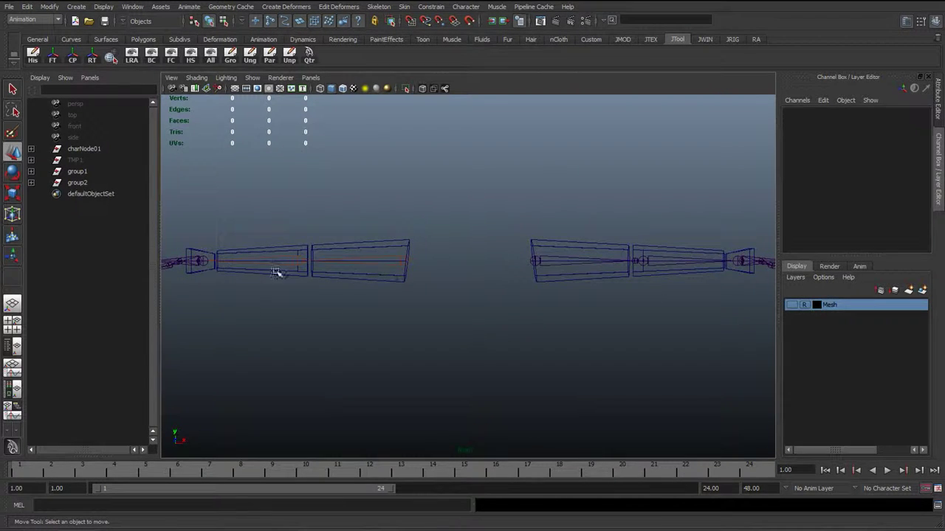
{"action": "left_click_drag", "start_coordinate": [344, 279], "coordinate": [369, 283], "text": "alt"}
{"action": "key", "text": "space"}
{"action": "middle_click_drag", "start_coordinate": [536, 286], "coordinate": [306, 285], "text": "alt"}
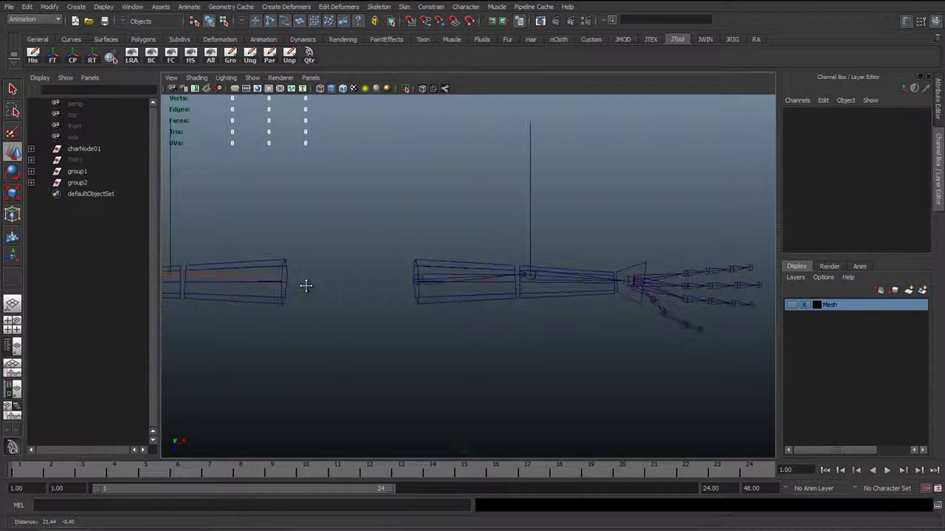
{"action": "middle_click_drag", "start_coordinate": [422, 280], "coordinate": [550, 277], "text": "alt"}
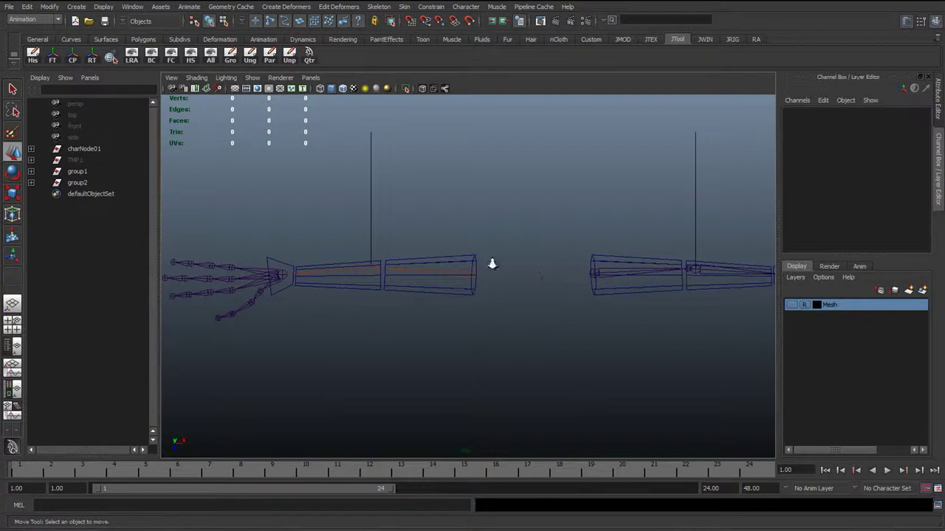
{"action": "scroll", "coordinate": [492, 264], "scroll_direction": "up", "scroll_amount": 2}
{"action": "middle_click_drag", "start_coordinate": [483, 250], "coordinate": [437, 263], "text": "alt"}
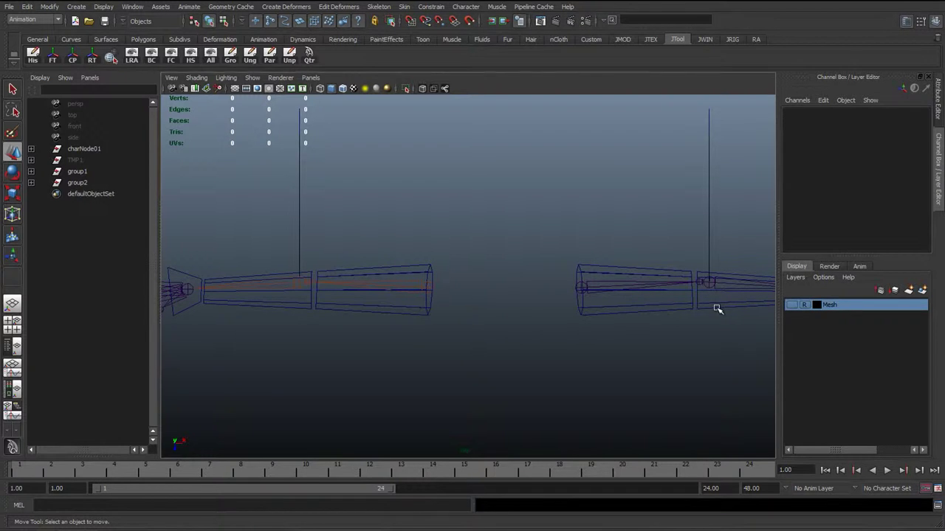
Examine how the FK controls fit around the character's arms with the Mesh layer temporarily displayed
{"action": "left_click", "coordinate": [790, 305]}
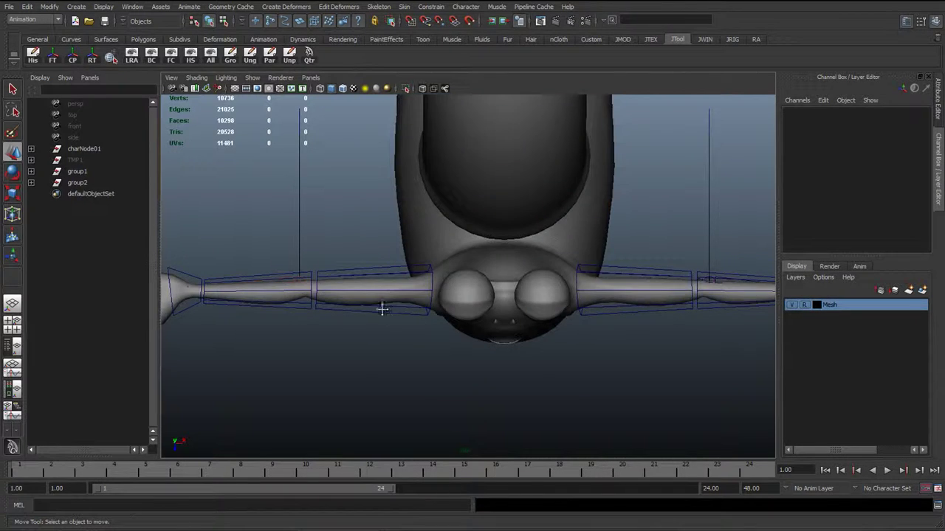
{"action": "middle_click_drag", "start_coordinate": [382, 308], "coordinate": [397, 314], "text": "alt"}
{"action": "left_click", "coordinate": [346, 280]}
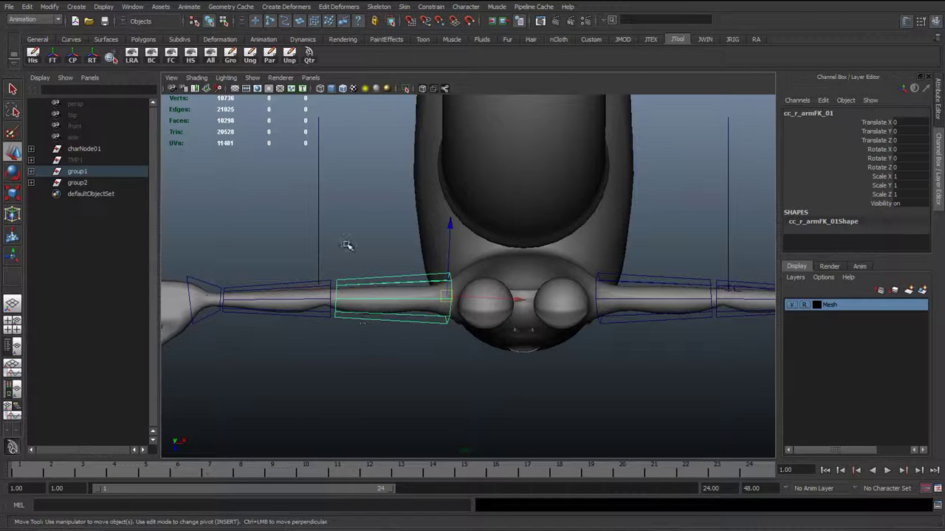
{"action": "middle_click_drag", "start_coordinate": [386, 298], "coordinate": [405, 303], "text": "alt"}
{"action": "middle_click_drag", "start_coordinate": [453, 282], "coordinate": [379, 297], "text": "alt"}
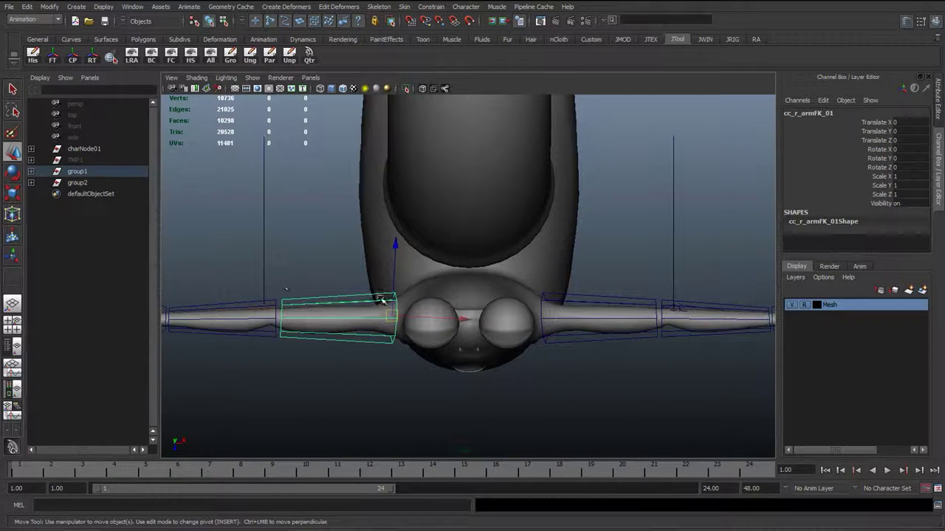
{"action": "middle_click_drag", "start_coordinate": [273, 316], "coordinate": [286, 319], "text": "alt"}
{"action": "left_click", "coordinate": [398, 327]}
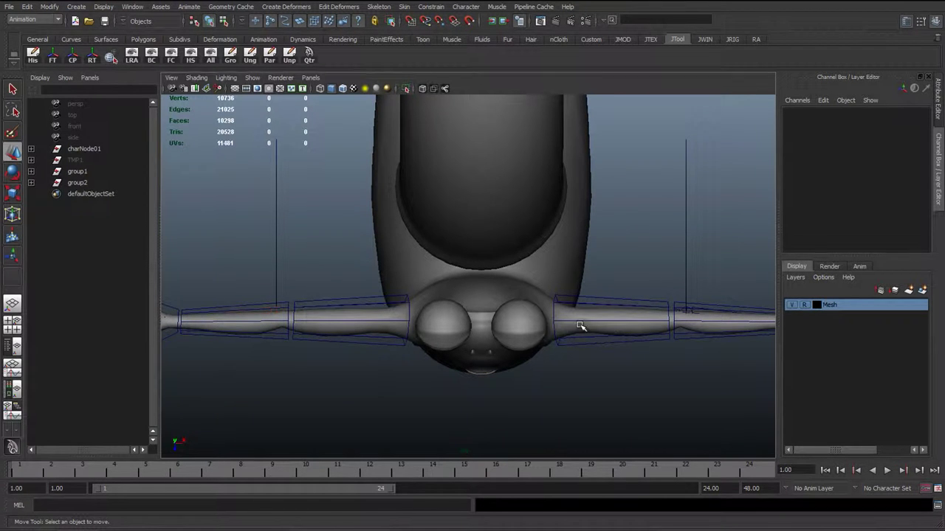
{"action": "key", "text": "space"}
{"action": "left_click_drag", "start_coordinate": [544, 323], "coordinate": [545, 295]}
{"action": "scroll", "coordinate": [545, 295], "scroll_direction": "down", "scroll_amount": 2}
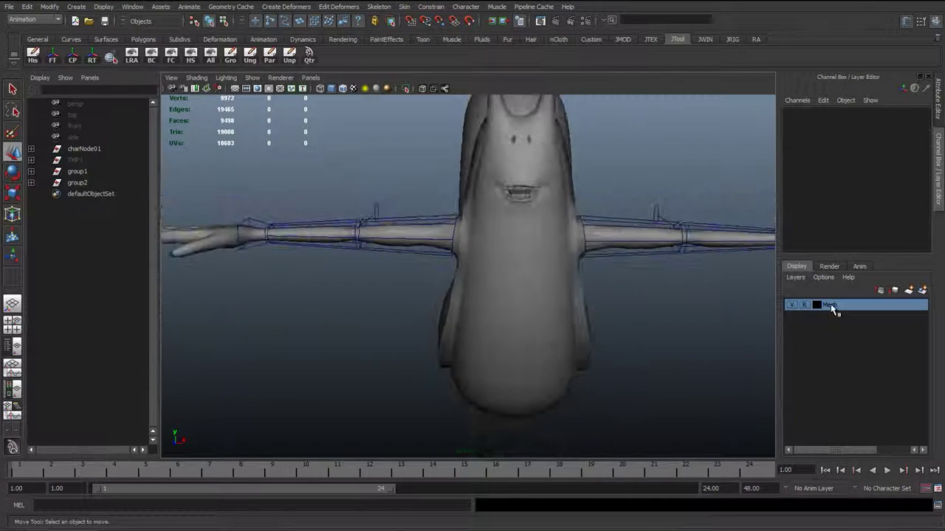
{"action": "left_click", "coordinate": [791, 305]}
Copy the name of the left upper-arm control's parent group, grp_l_armFK_rotOff01
{"action": "middle_click_drag", "start_coordinate": [576, 250], "coordinate": [607, 274], "text": "alt"}
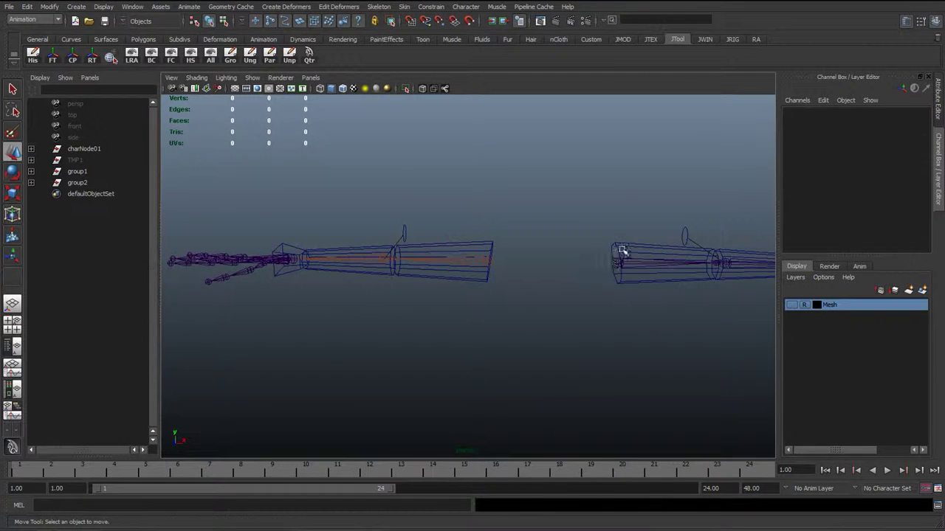
{"action": "left_click", "coordinate": [623, 254]}
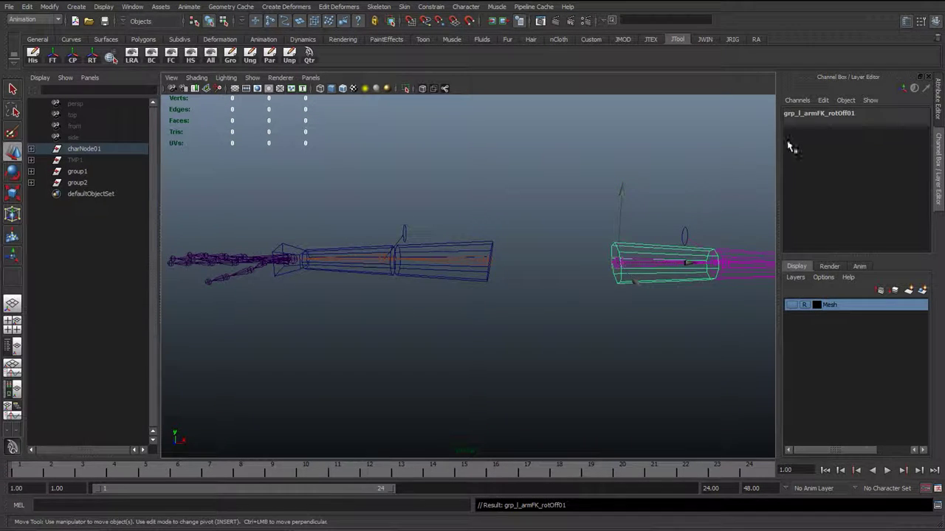
{"action": "double_click", "coordinate": [830, 114]}
{"action": "key", "text": "ctrl+c"}
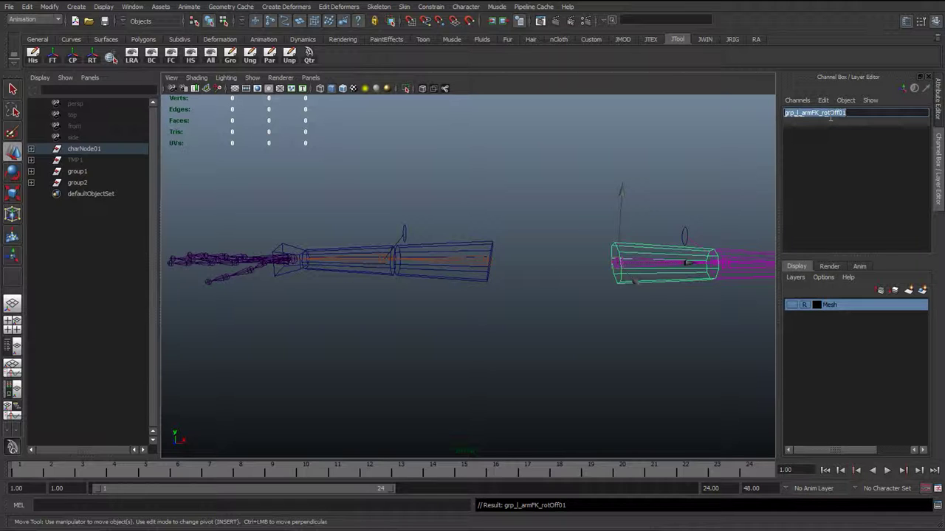
Rename group1, the right upper-arm control's group, as grp_r_armFK_rotOff01
{"action": "left_click", "coordinate": [85, 172]}
{"action": "key", "text": "f"}
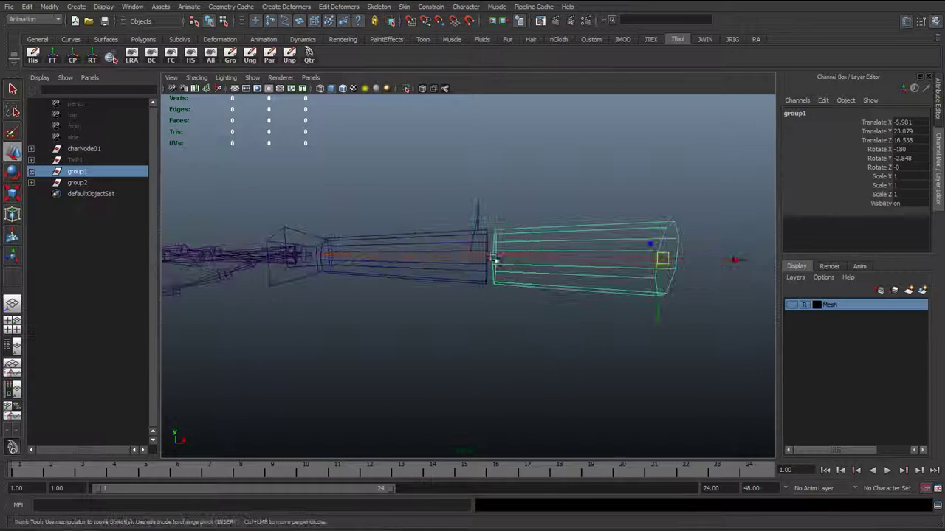
{"action": "double_click", "coordinate": [87, 172]}
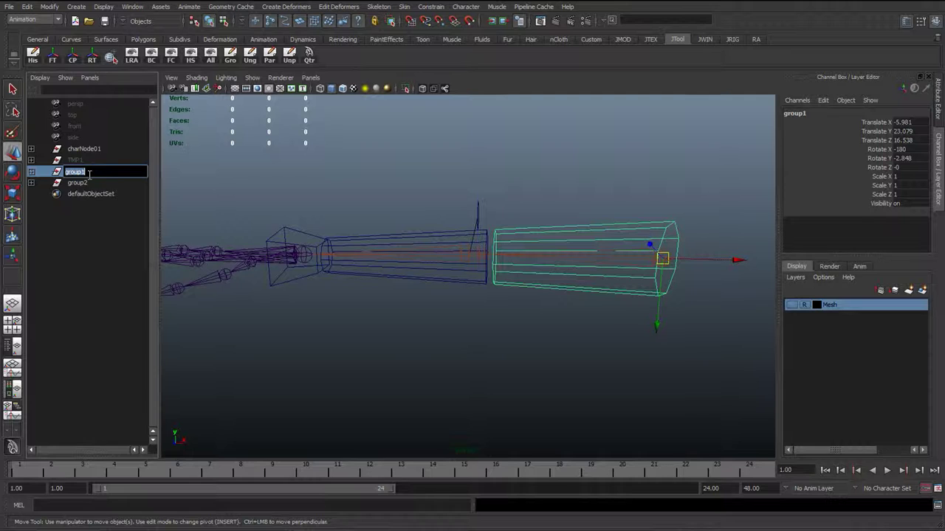
{"action": "key", "text": "ctrl+v"}
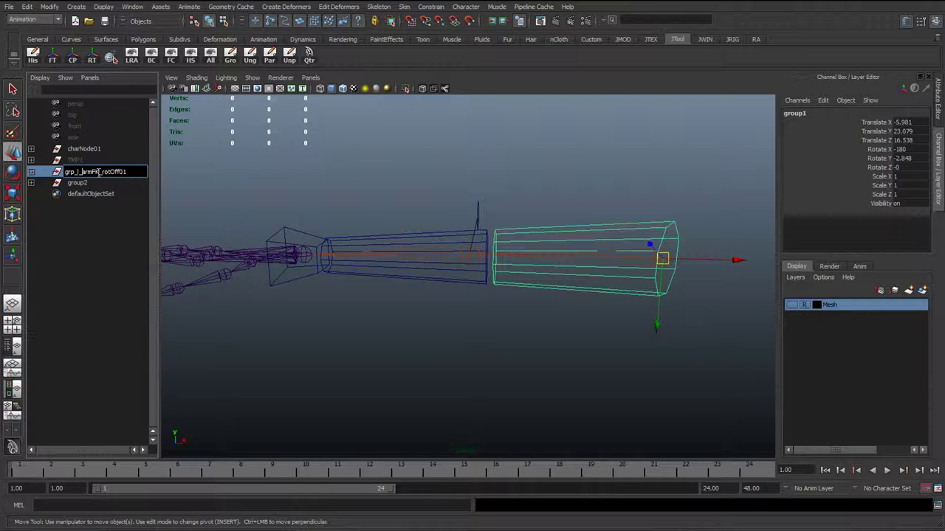
{"action": "key", "text": "BackSpace"}
{"action": "type", "text": "r"}
{"action": "key", "text": "Return"}
Rename group2, the right forearm control's group, as grp_r_foreArmFK_rotOff01
{"action": "double_click", "coordinate": [116, 184]}
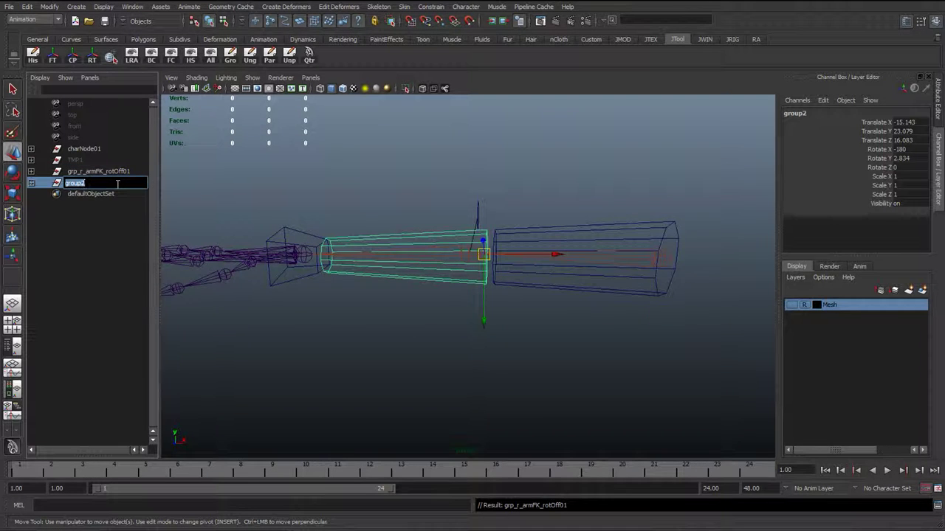
{"action": "key", "text": "ctrl+v"}
{"action": "key", "text": "BackSpace"}
{"action": "type", "text": "r_fore"}
{"action": "key", "text": "Delete"}
{"action": "type", "text": "A"}
{"action": "key", "text": "Return"}
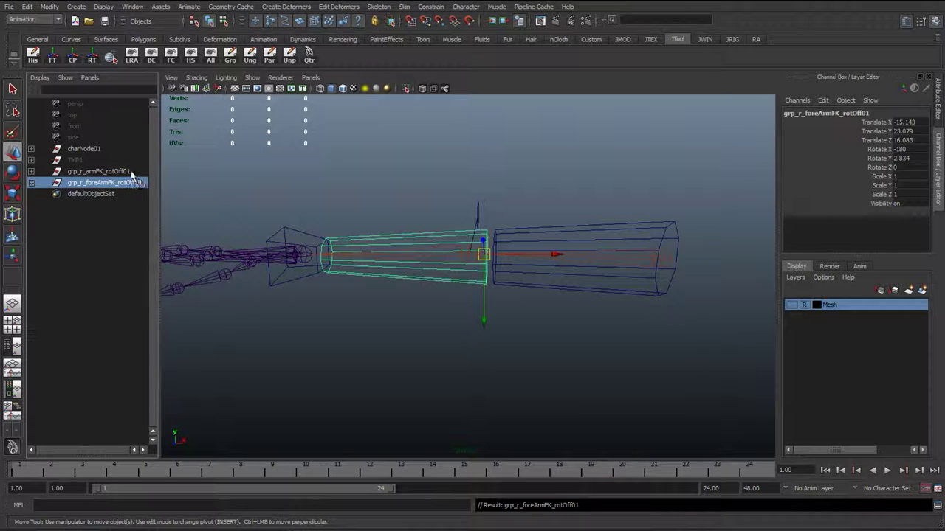
Parent the grp_r_armFK_rotOff01 and grp_r_foreArmFK_rotOff01 groups under controlObjects01 inside globalMove01
{"action": "left_click", "coordinate": [132, 172], "text": "ctrl"}
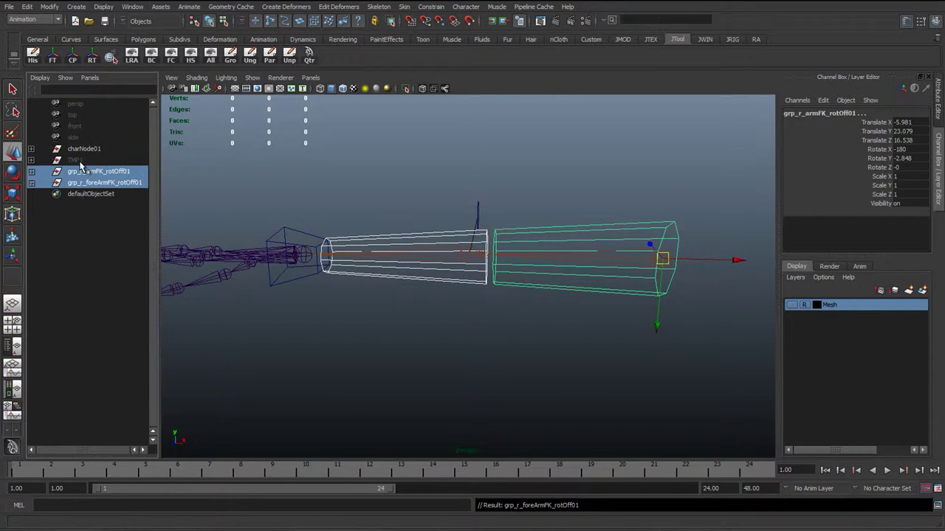
{"action": "scroll", "coordinate": [472, 244], "scroll_direction": "down", "scroll_amount": 3}
{"action": "middle_click_drag", "start_coordinate": [527, 248], "coordinate": [369, 258], "text": "alt"}
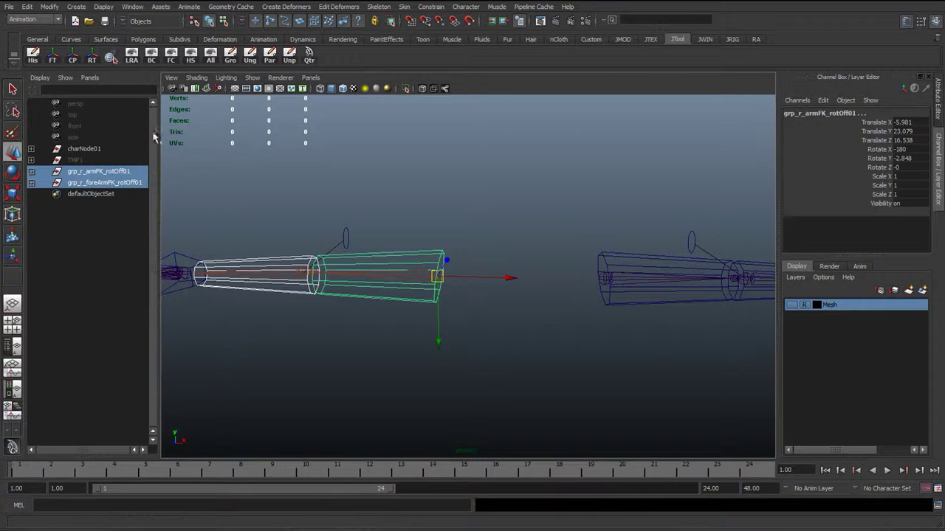
{"action": "left_click", "coordinate": [31, 149]}
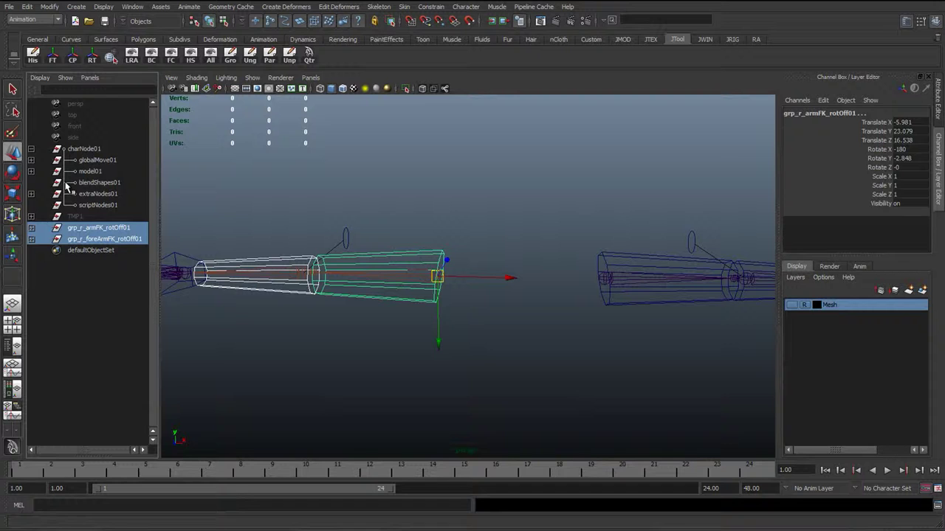
{"action": "left_click", "coordinate": [31, 161]}
{"action": "middle_click_drag", "start_coordinate": [96, 278], "coordinate": [115, 195]}
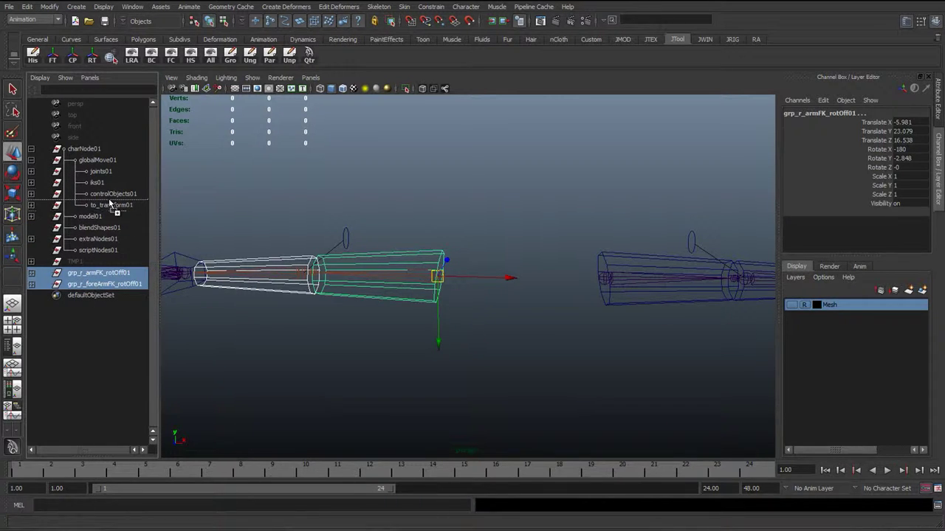
{"action": "left_click", "coordinate": [113, 194]}
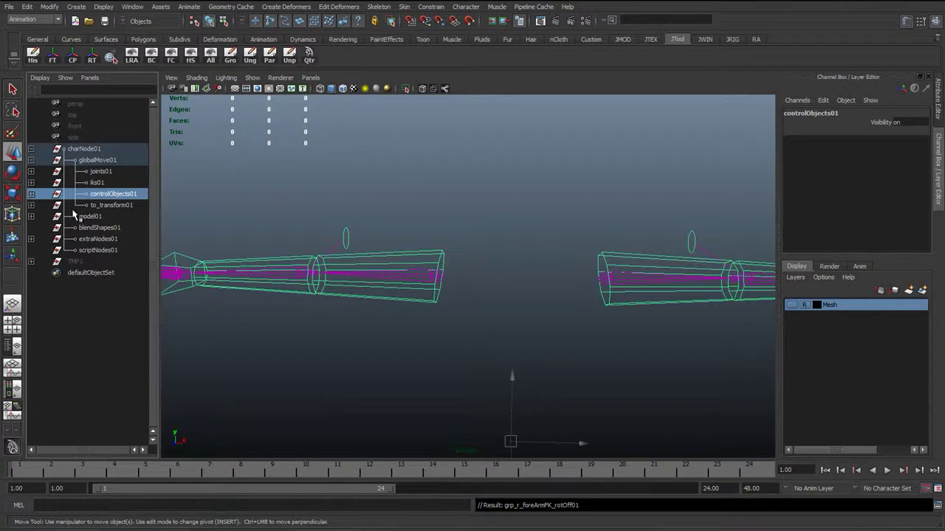
Orient-constrain the right shoulder joint jtBn_r_shoulder_01 to the right upper-arm FK control with Maintain offset on and all axes constrained
{"action": "left_click", "coordinate": [348, 196]}
{"action": "left_click_drag", "start_coordinate": [310, 259], "coordinate": [578, 281], "text": "alt"}
{"action": "left_click", "coordinate": [532, 240]}
{"action": "left_click", "coordinate": [617, 291]}
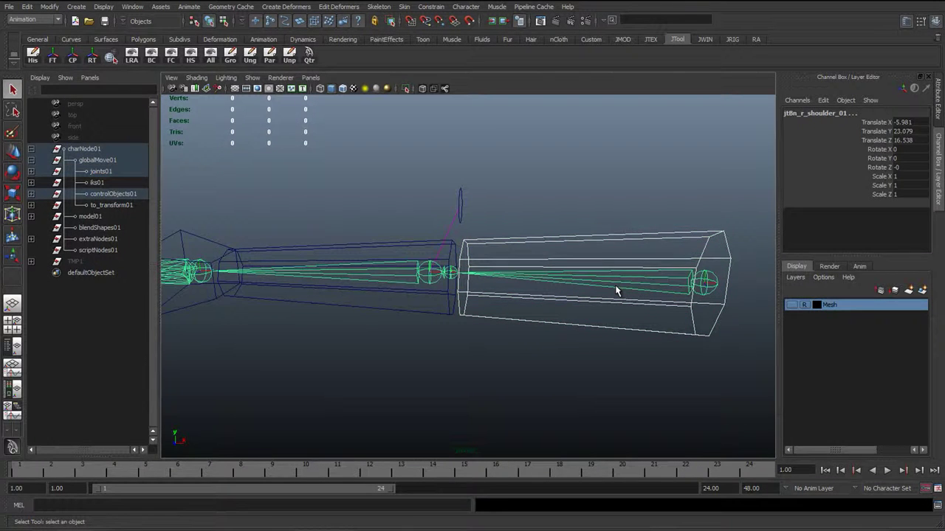
{"action": "left_click", "coordinate": [432, 7]}
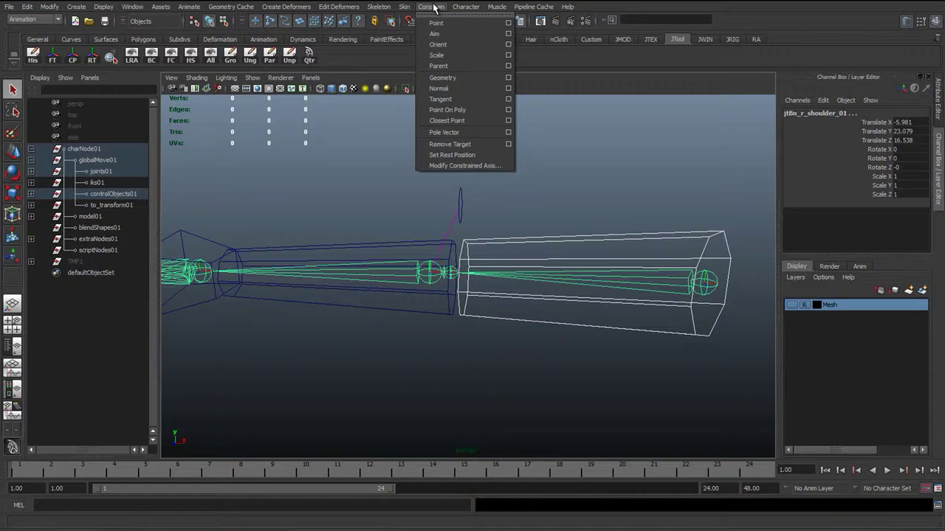
{"action": "left_click", "coordinate": [508, 45]}
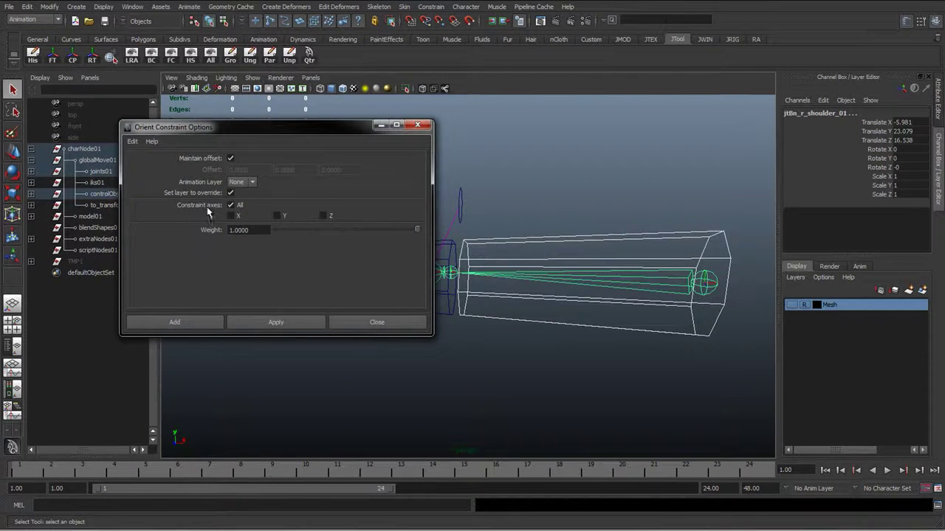
{"action": "left_click", "coordinate": [272, 326]}
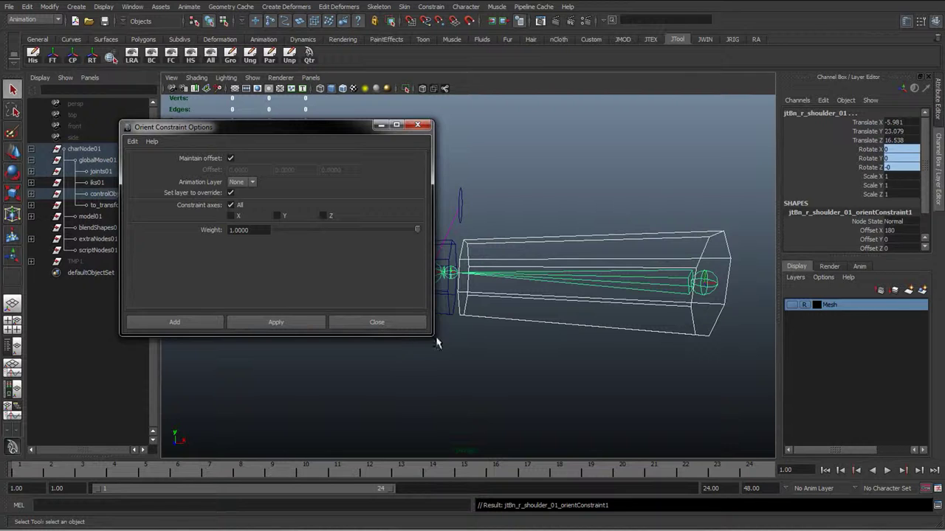
{"action": "left_click", "coordinate": [394, 324]}
Add the right forearm control cc_r_foreArmFK_01 and the joints jtBn_r_elbowA_01 and jtBn_r_elbowB_01 to the Hypershade work area
{"action": "left_click_drag", "start_coordinate": [420, 354], "coordinate": [544, 380], "text": "alt"}
{"action": "left_click", "coordinate": [543, 380]}
{"action": "left_click", "coordinate": [499, 330]}
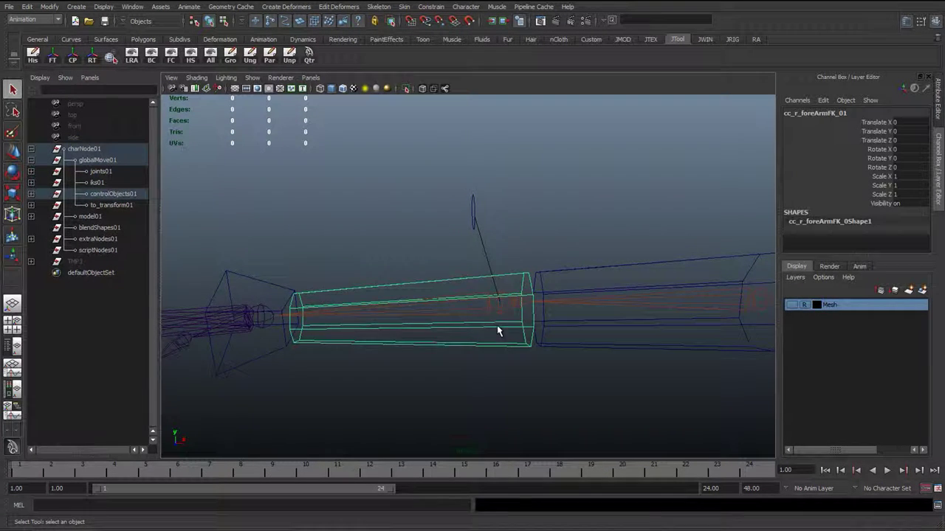
{"action": "left_click_drag", "start_coordinate": [500, 331], "coordinate": [426, 275], "text": "alt"}
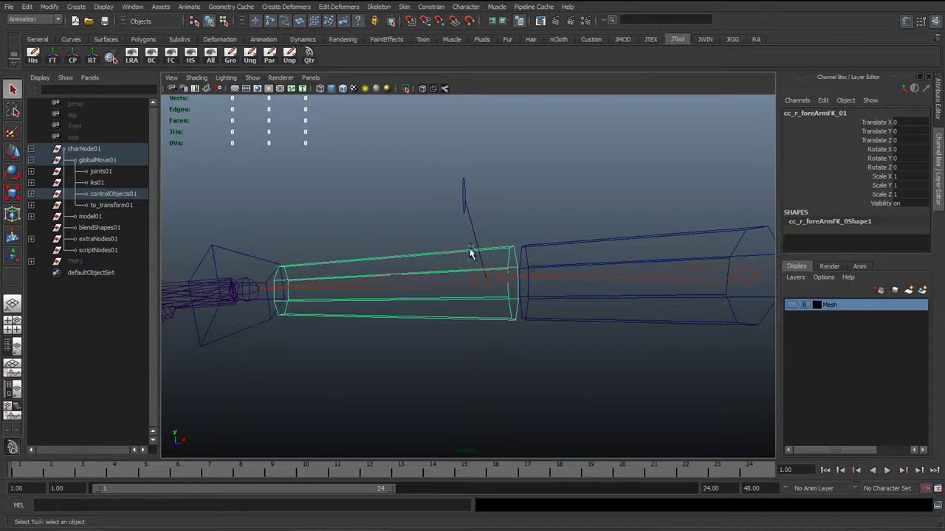
{"action": "left_click", "coordinate": [133, 7]}
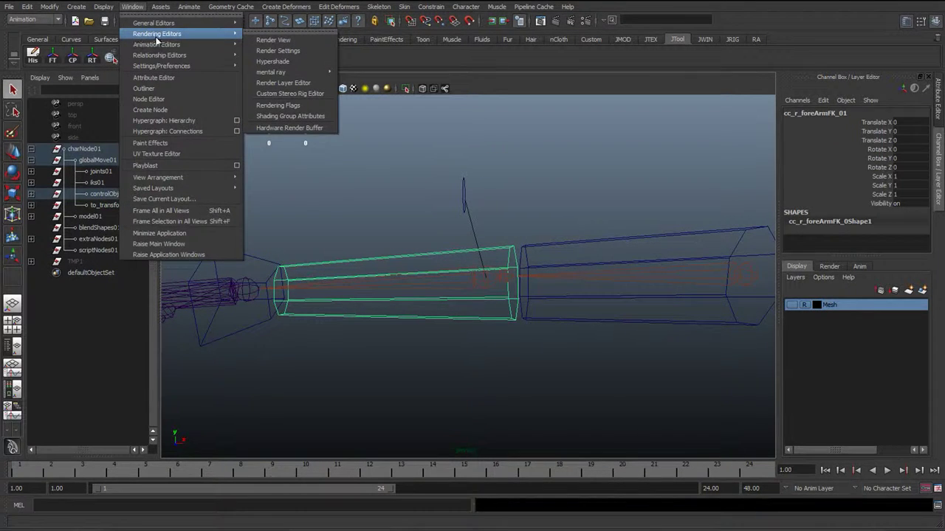
{"action": "left_click", "coordinate": [282, 62]}
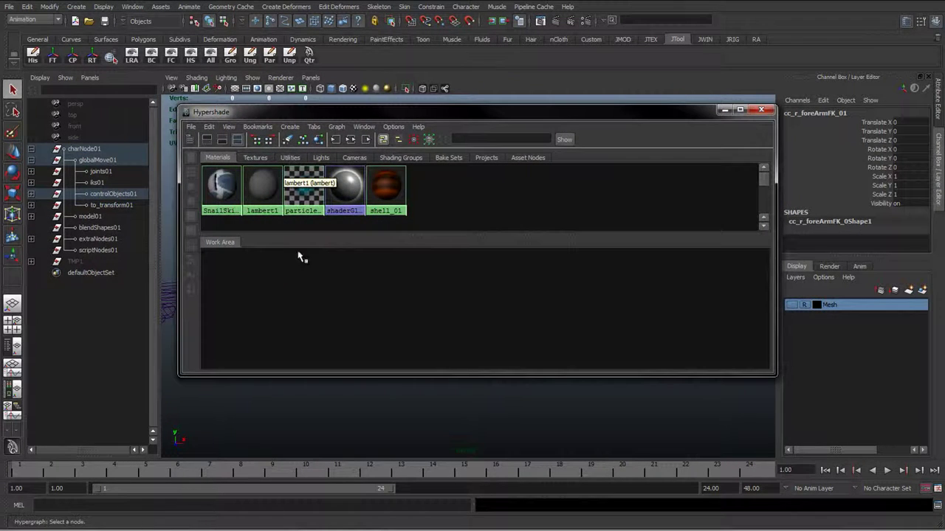
{"action": "left_click_drag", "start_coordinate": [401, 234], "coordinate": [433, 332]}
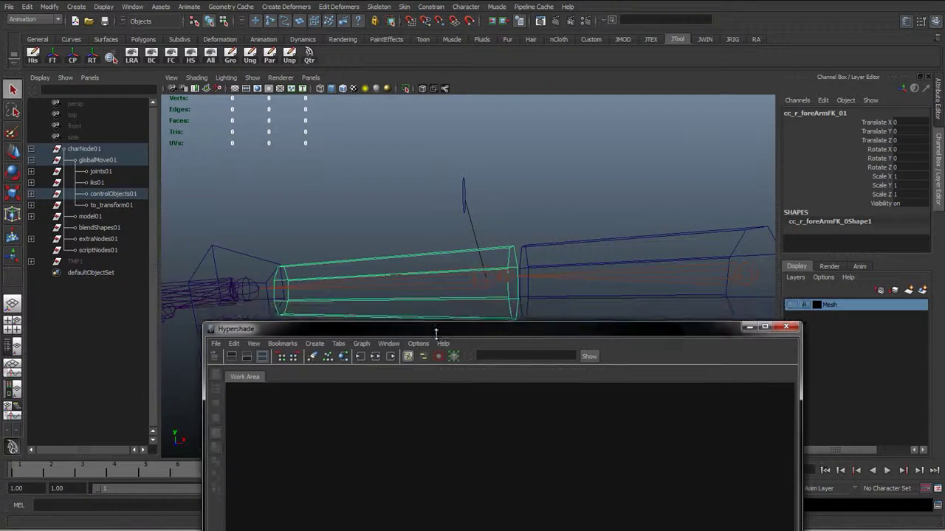
{"action": "left_click", "coordinate": [493, 283]}
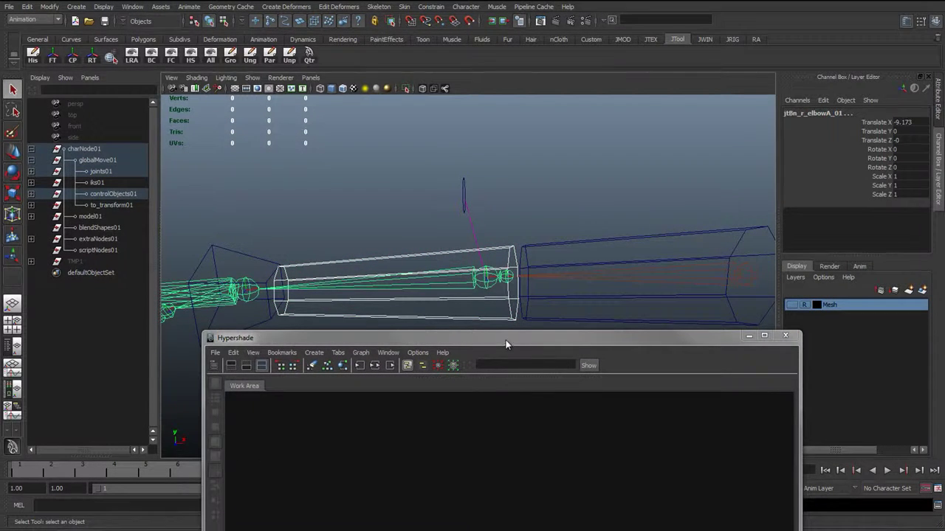
{"action": "left_click_drag", "start_coordinate": [513, 337], "coordinate": [490, 131]}
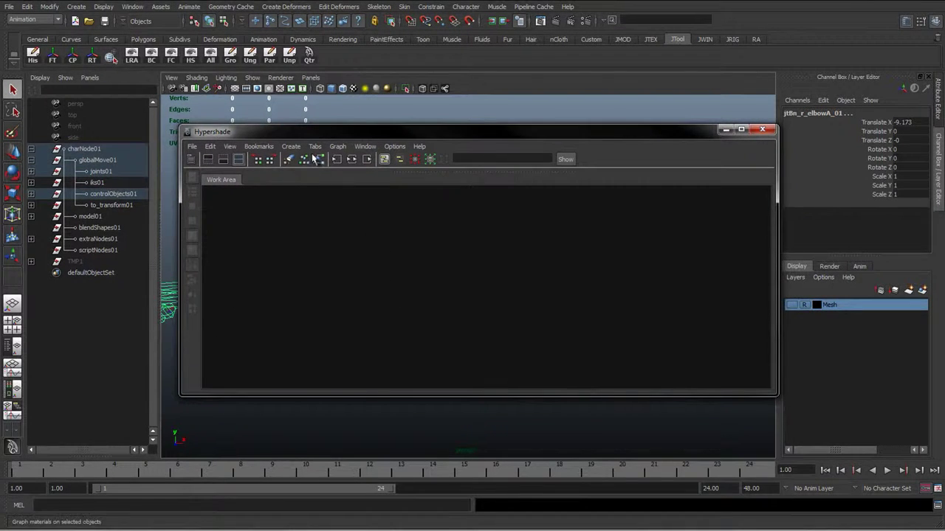
{"action": "left_click", "coordinate": [339, 147]}
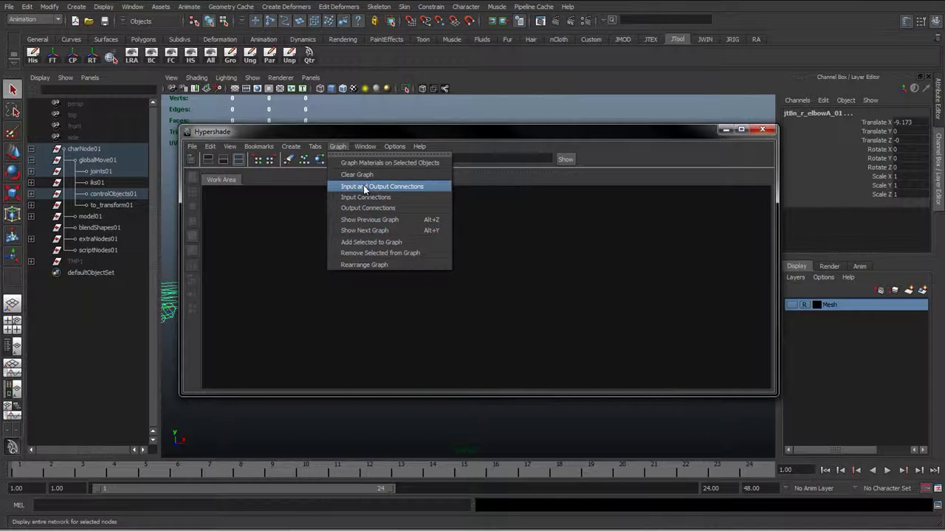
{"action": "left_click", "coordinate": [363, 242]}
{"action": "left_click", "coordinate": [471, 298]}
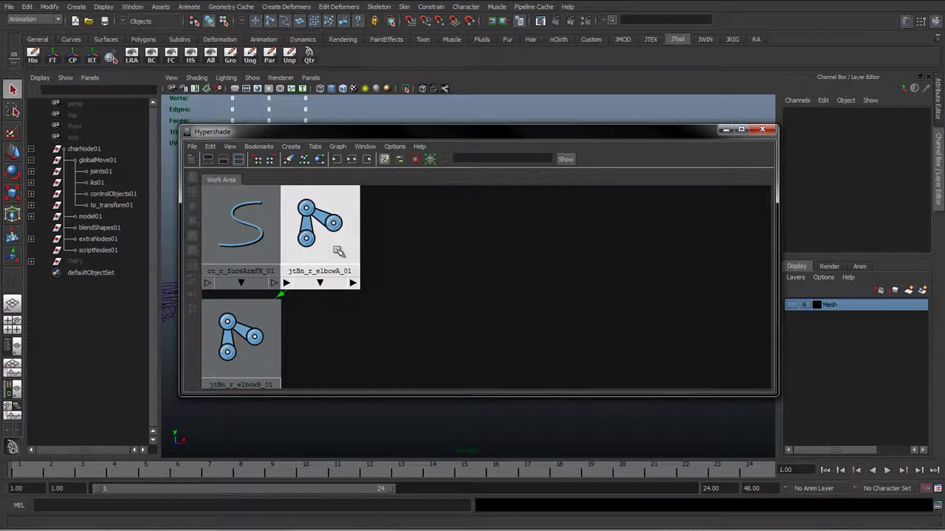
Arrange the graphed nodes with the forearm control on one side and the two elbow joints stacked on the other
{"action": "left_click_drag", "start_coordinate": [337, 251], "coordinate": [658, 273]}
{"action": "left_click_drag", "start_coordinate": [241, 340], "coordinate": [630, 376]}
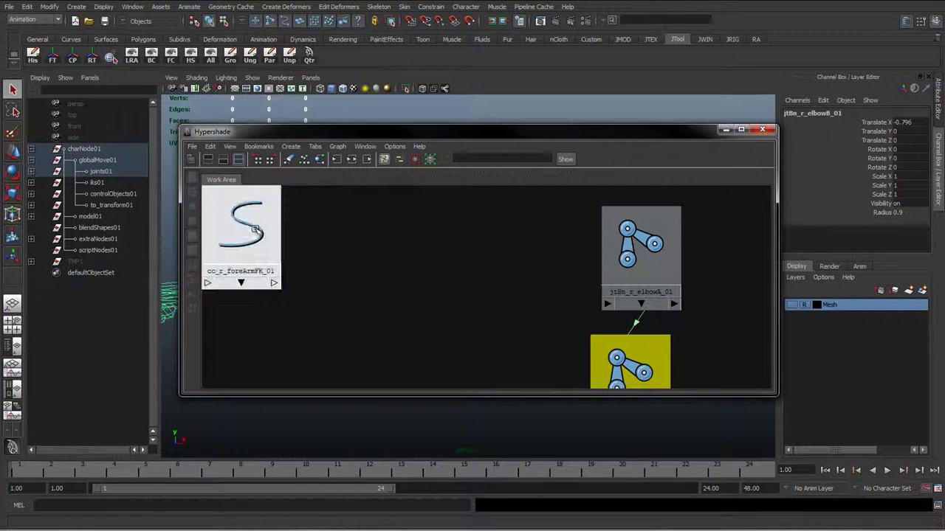
{"action": "left_click_drag", "start_coordinate": [254, 230], "coordinate": [316, 319]}
{"action": "key", "text": "a"}
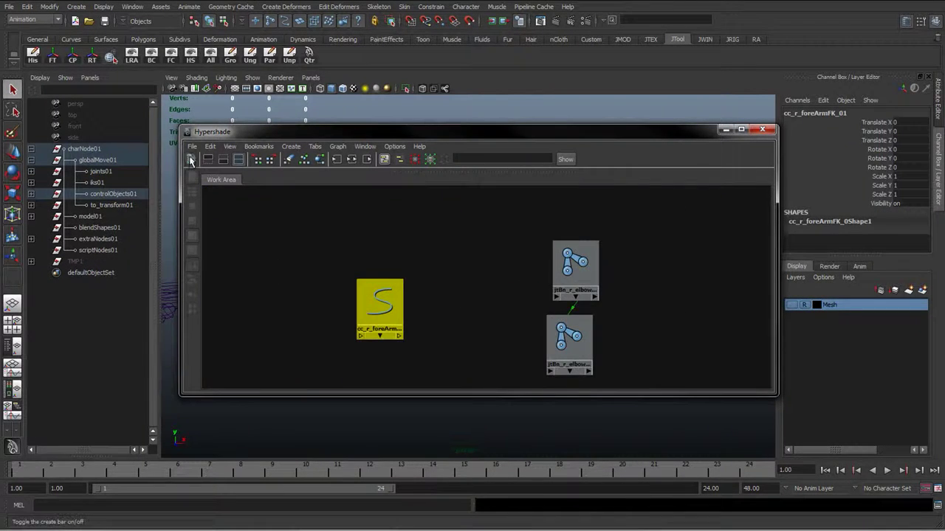
Create a Multiply Divide utility node and place it between the forearm control and the elbow joints
{"action": "left_click", "coordinate": [190, 160]}
{"action": "left_click", "coordinate": [211, 194]}
{"action": "type", "text": "mul"}
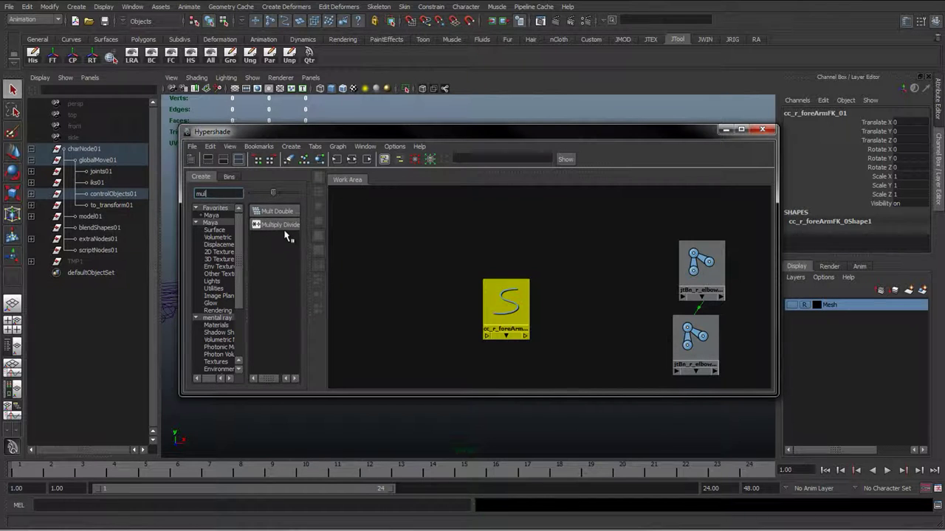
{"action": "left_click", "coordinate": [287, 236]}
{"action": "left_click", "coordinate": [190, 161]}
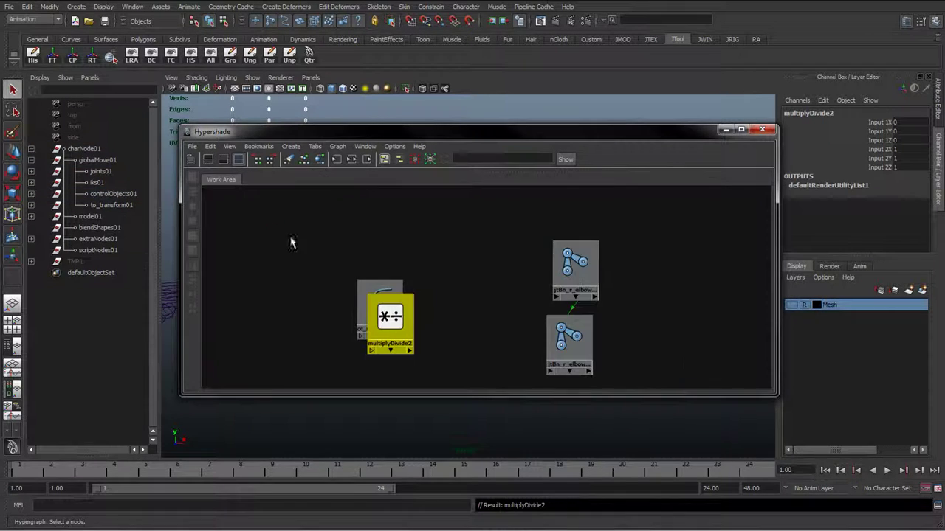
{"action": "left_click_drag", "start_coordinate": [401, 323], "coordinate": [485, 310]}
{"action": "middle_click_drag", "start_coordinate": [416, 268], "coordinate": [360, 251], "text": "alt"}
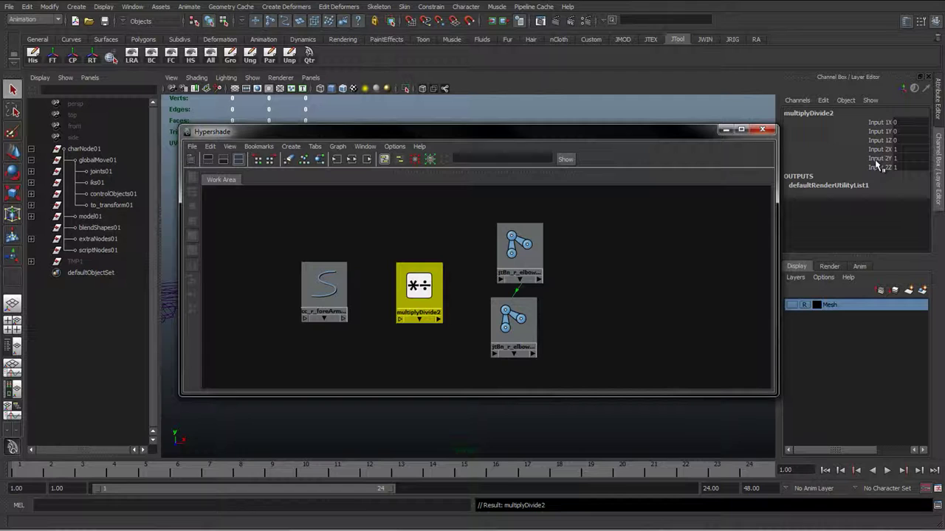
Set the Multiply Divide node's Input 2X, 2Y and 2Z to 0.5 and lock these three attributes
{"action": "left_click_drag", "start_coordinate": [878, 123], "coordinate": [900, 167]}
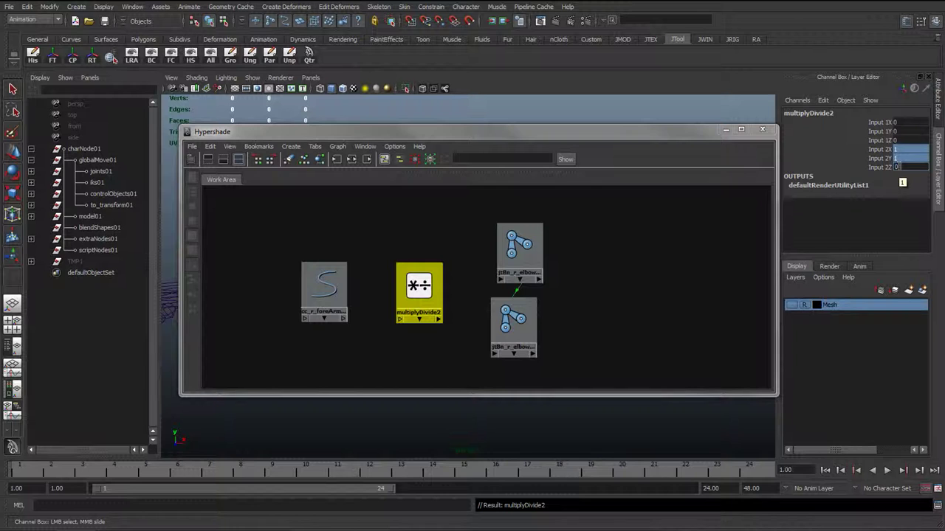
{"action": "key", "text": "Return"}
{"action": "left_click_drag", "start_coordinate": [882, 149], "coordinate": [882, 168]}
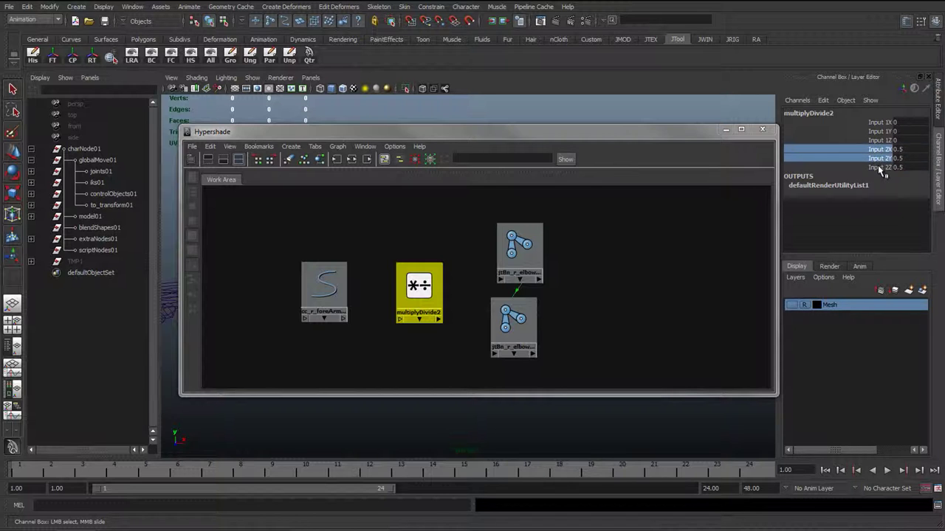
{"action": "right_click", "coordinate": [882, 167]}
{"action": "left_click", "coordinate": [875, 385]}
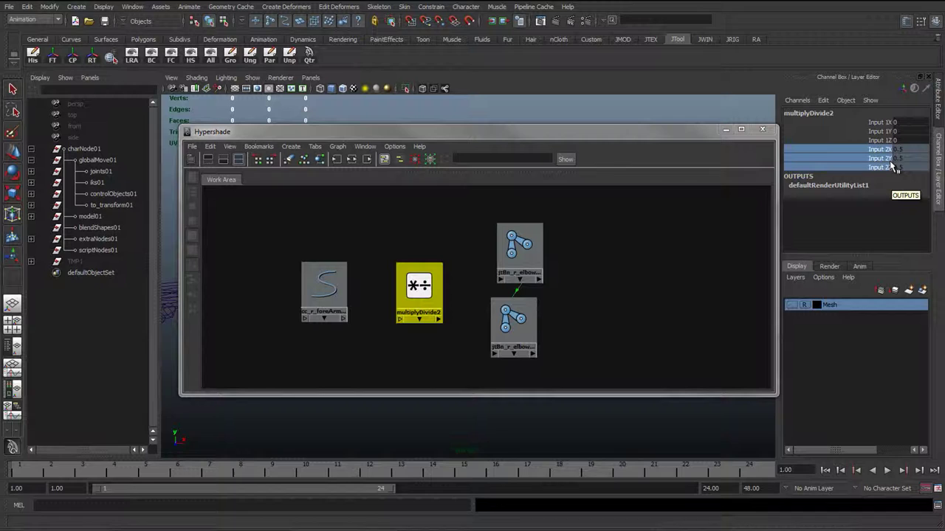
{"action": "left_click_drag", "start_coordinate": [424, 267], "coordinate": [421, 208]}
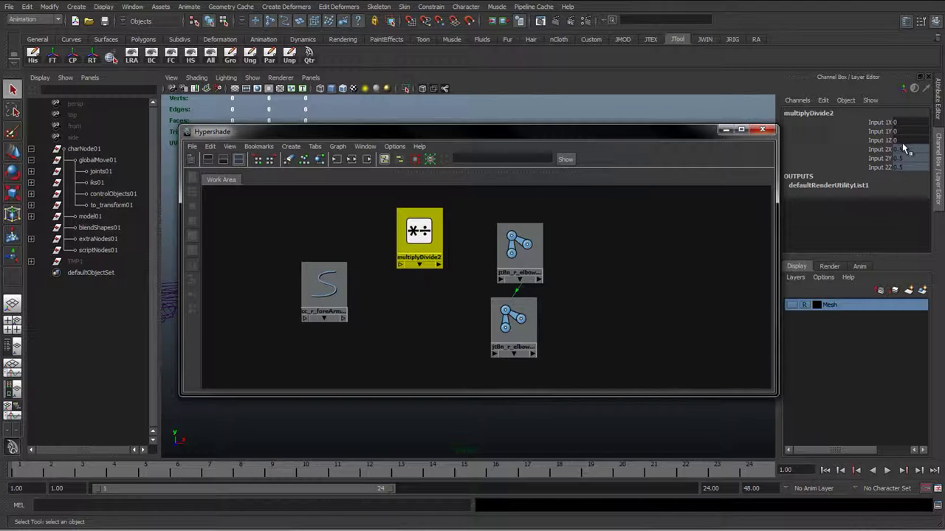
{"action": "left_click_drag", "start_coordinate": [902, 144], "coordinate": [904, 165]}
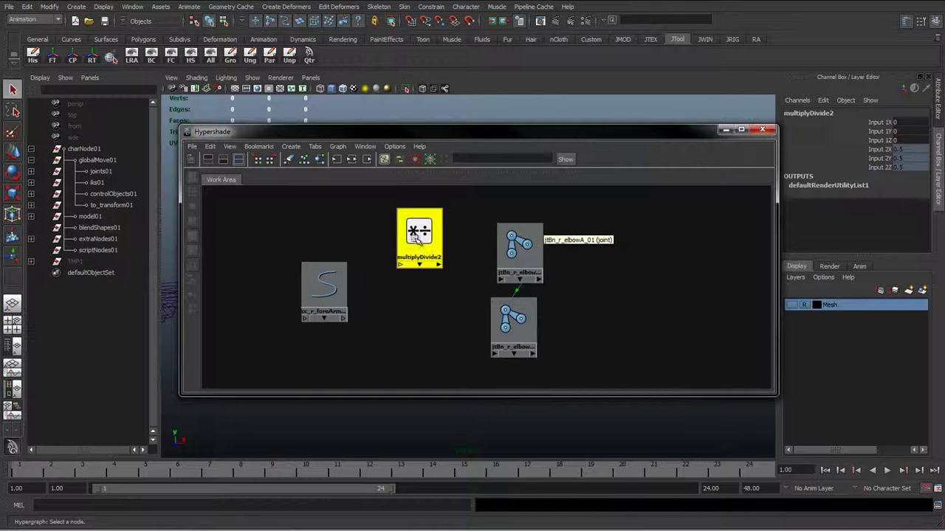
{"action": "left_click_drag", "start_coordinate": [428, 221], "coordinate": [429, 275]}
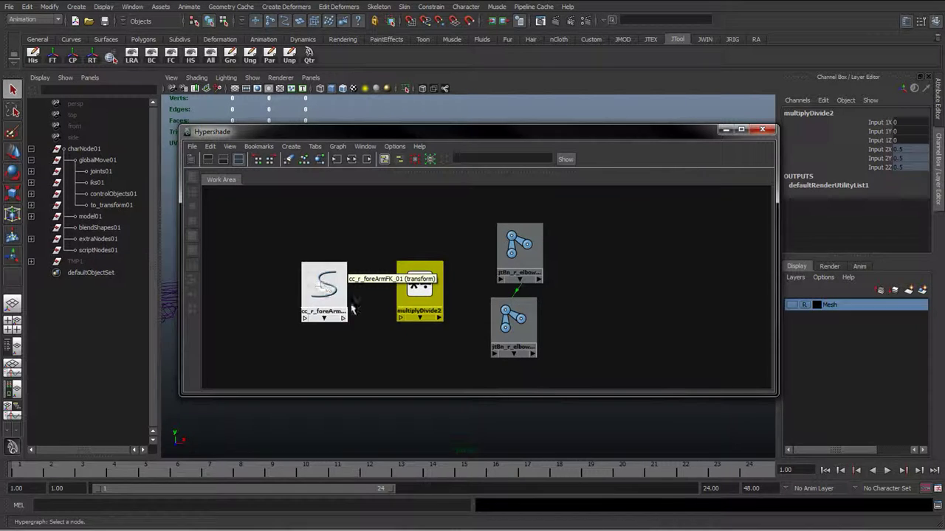
Connect the rotate output of cc_r_foreArmFK_01 to input1 of the multiplyDivide2 node
{"action": "middle_click_drag", "start_coordinate": [317, 291], "coordinate": [417, 287]}
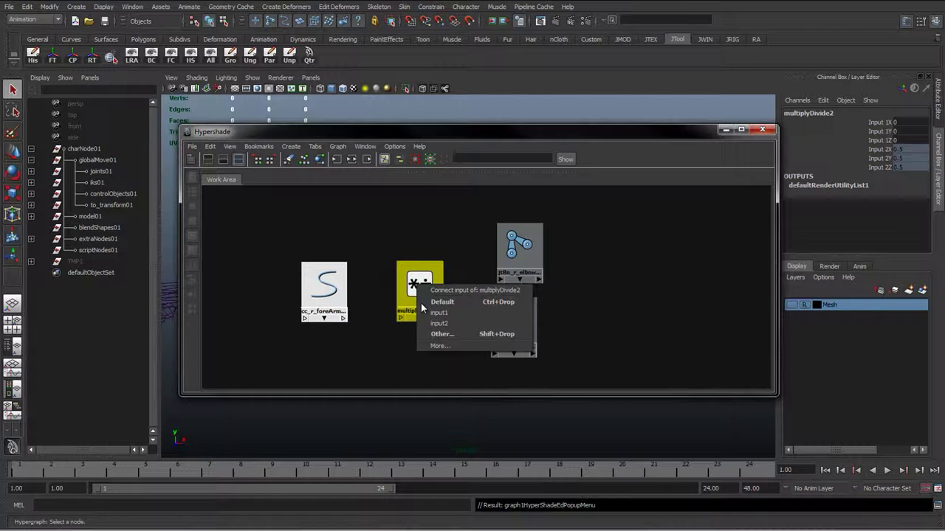
{"action": "left_click", "coordinate": [442, 334]}
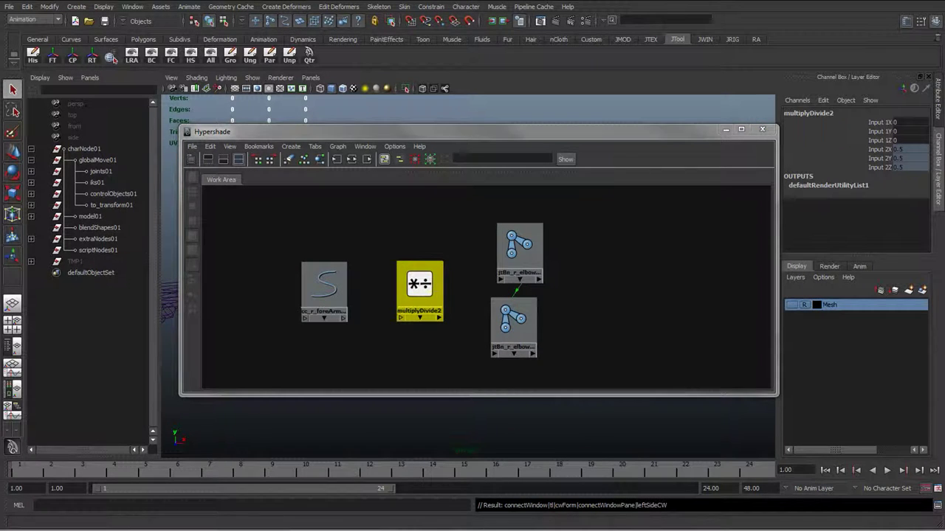
{"action": "scroll", "coordinate": [187, 301], "scroll_direction": "down", "scroll_amount": 10}
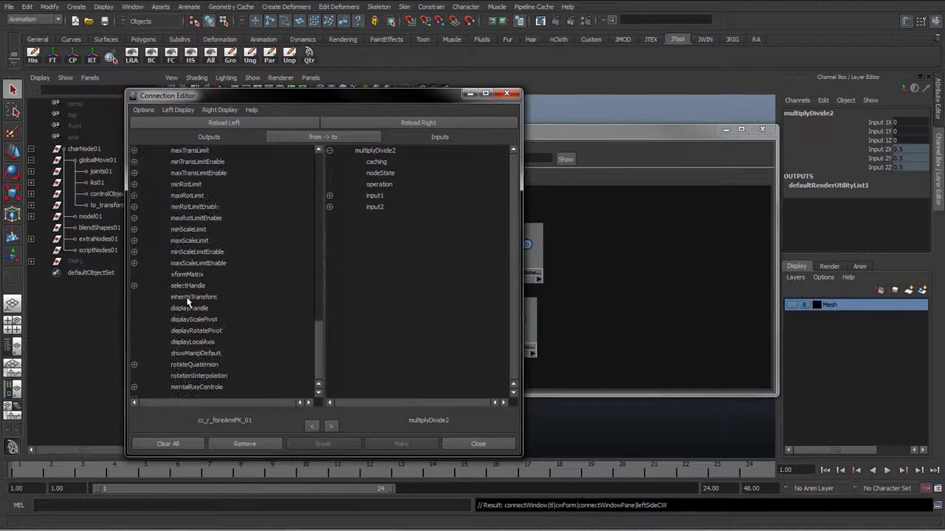
{"action": "scroll", "coordinate": [169, 263], "scroll_direction": "up", "scroll_amount": 8}
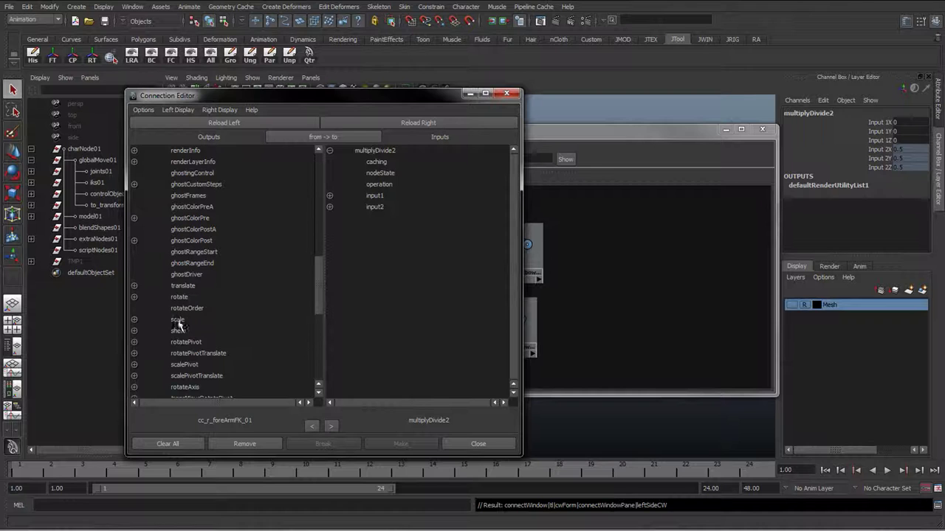
{"action": "left_click", "coordinate": [178, 298]}
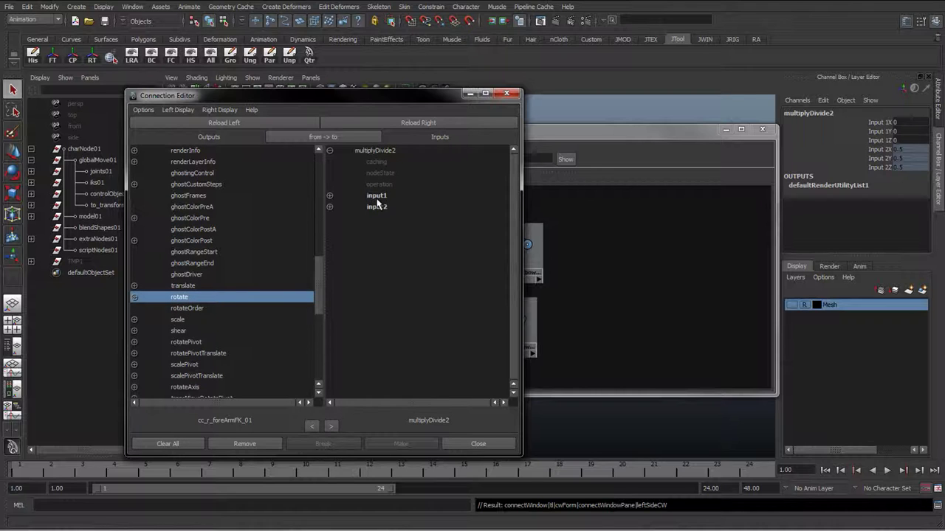
{"action": "left_click", "coordinate": [378, 197]}
{"action": "left_click", "coordinate": [478, 444]}
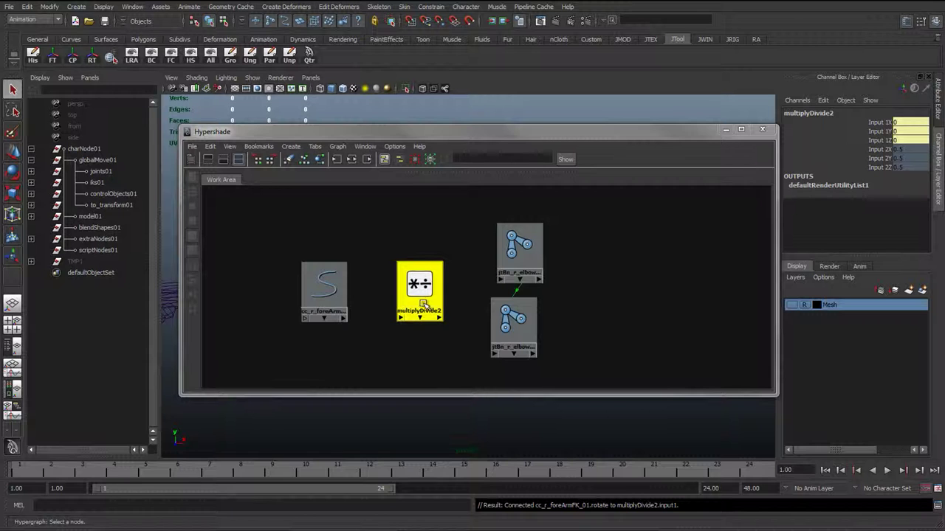
Connect the output of multiplyDivide2 to the rotate of both right elbow joints, jtBn_r_elbowA_01 and jtBn_r_elbowB_01, and close the Hypershade
{"action": "middle_click_drag", "start_coordinate": [425, 305], "coordinate": [520, 261]}
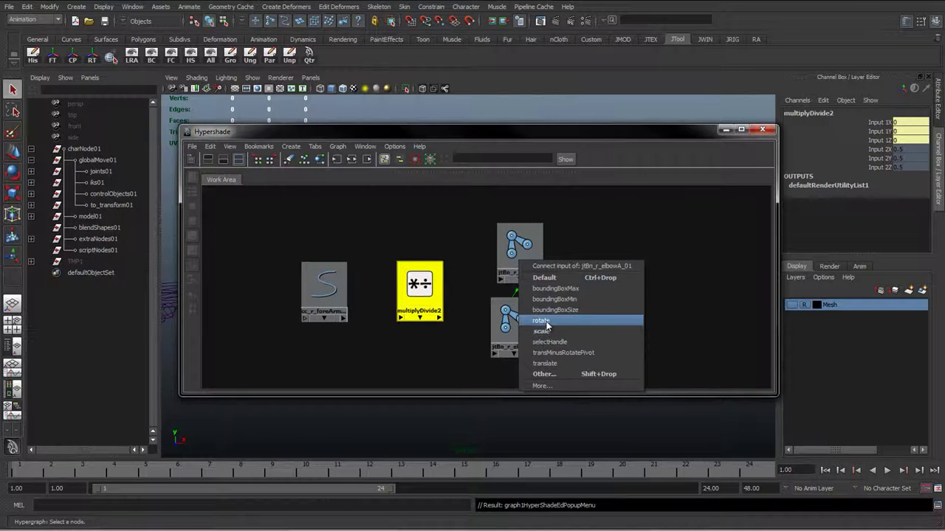
{"action": "left_click", "coordinate": [546, 322]}
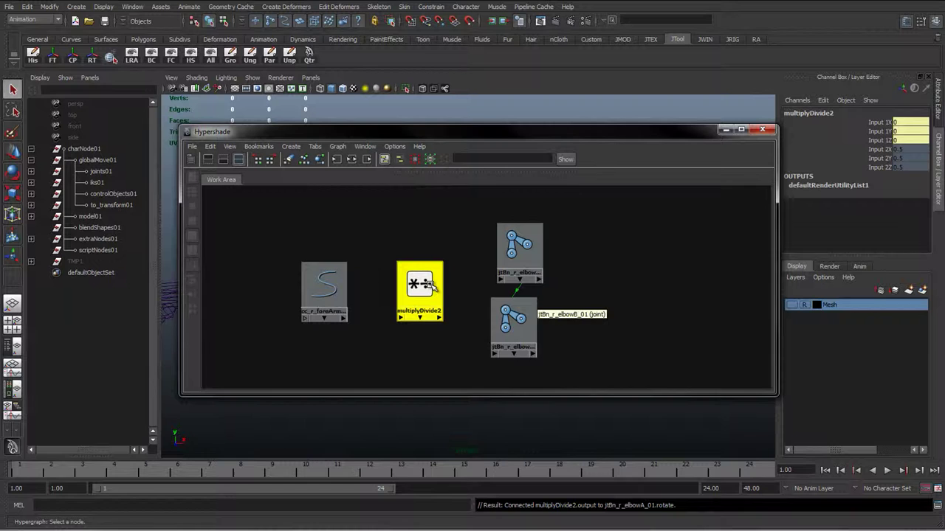
{"action": "middle_click_drag", "start_coordinate": [422, 299], "coordinate": [518, 322]}
{"action": "left_click", "coordinate": [537, 379]}
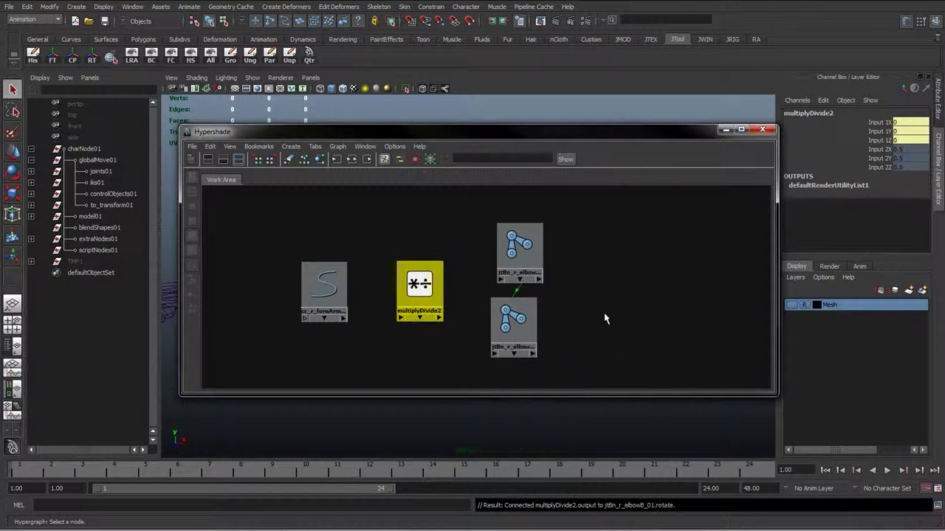
{"action": "left_click", "coordinate": [605, 317]}
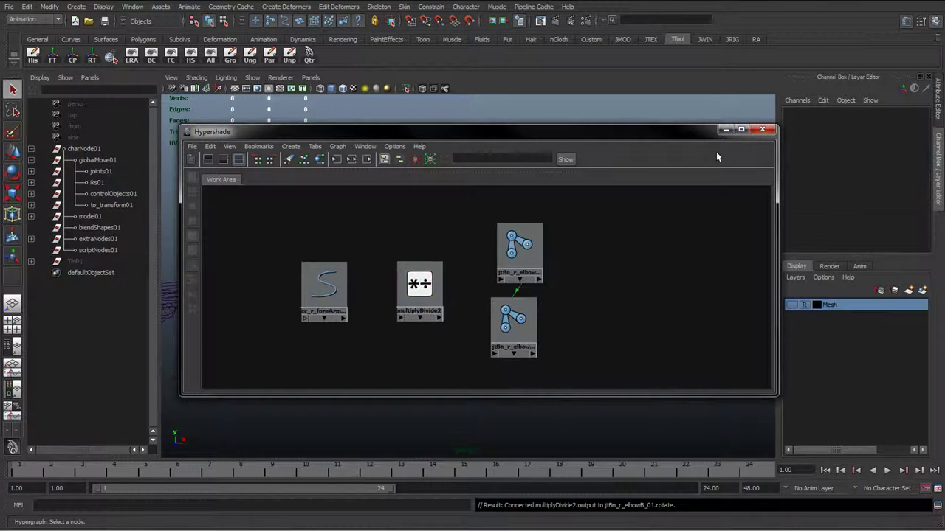
{"action": "left_click", "coordinate": [762, 131]}
Test-rotate the right forearm FK control to check how the elbow joints follow, and undo the rotation
{"action": "left_click", "coordinate": [499, 255]}
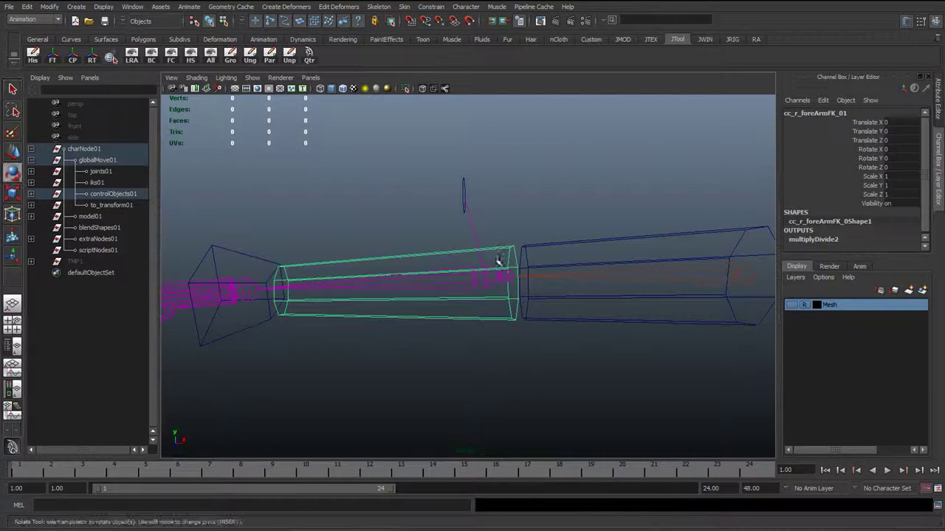
{"action": "key", "text": "e"}
{"action": "left_click_drag", "start_coordinate": [497, 322], "coordinate": [399, 367]}
{"action": "key", "text": "ctrl+z"}
{"action": "key", "text": "q"}
Inspect the right elbowA joint up close, test-bend the forearm FK control about its Z axis, and undo the bend
{"action": "middle_click_drag", "start_coordinate": [441, 330], "coordinate": [464, 228], "text": "alt"}
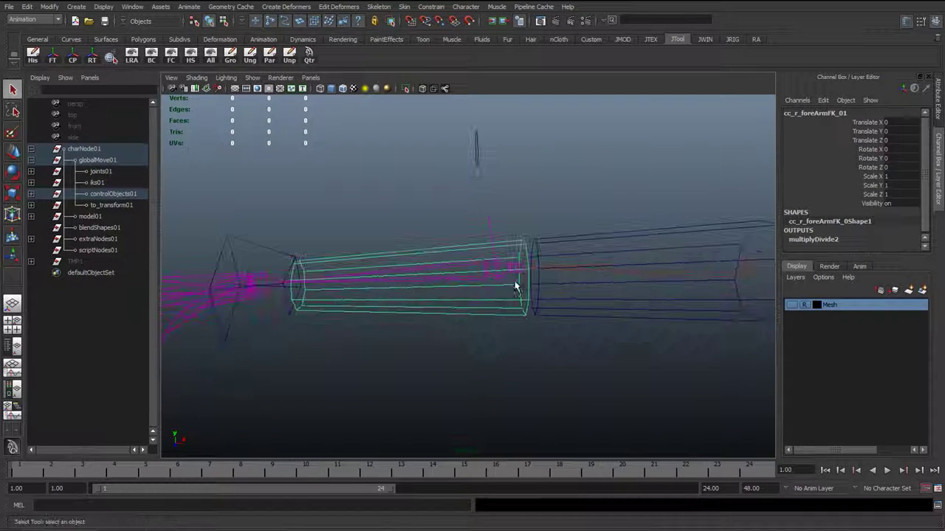
{"action": "left_click", "coordinate": [516, 275]}
{"action": "right_click_drag", "start_coordinate": [512, 322], "coordinate": [517, 302], "text": "alt"}
{"action": "key", "text": "e"}
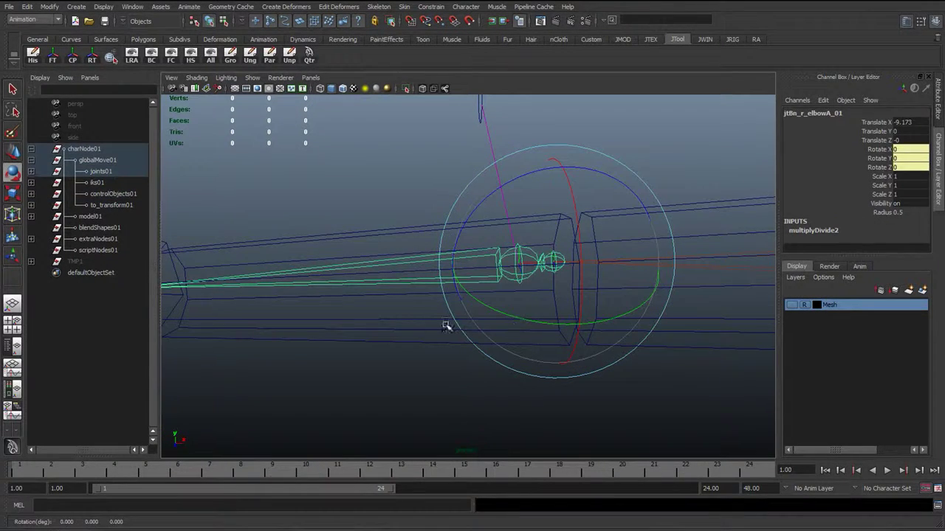
{"action": "left_click", "coordinate": [443, 321]}
{"action": "left_click_drag", "start_coordinate": [528, 188], "coordinate": [545, 258]}
{"action": "key", "text": "ctrl+z"}
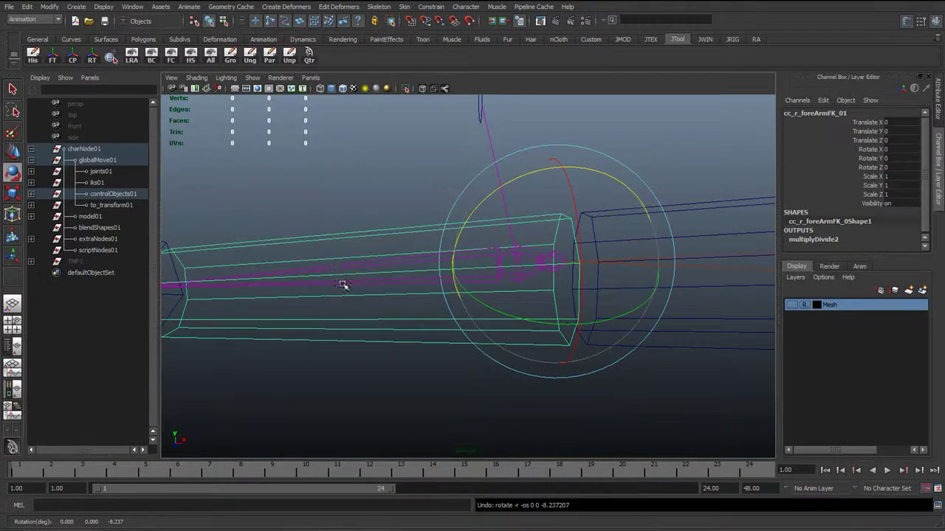
Reopen the Hypershade, display the scene's utility nodes, and arrange the window and viewport so both arms can be seen
{"action": "left_click", "coordinate": [127, 8]}
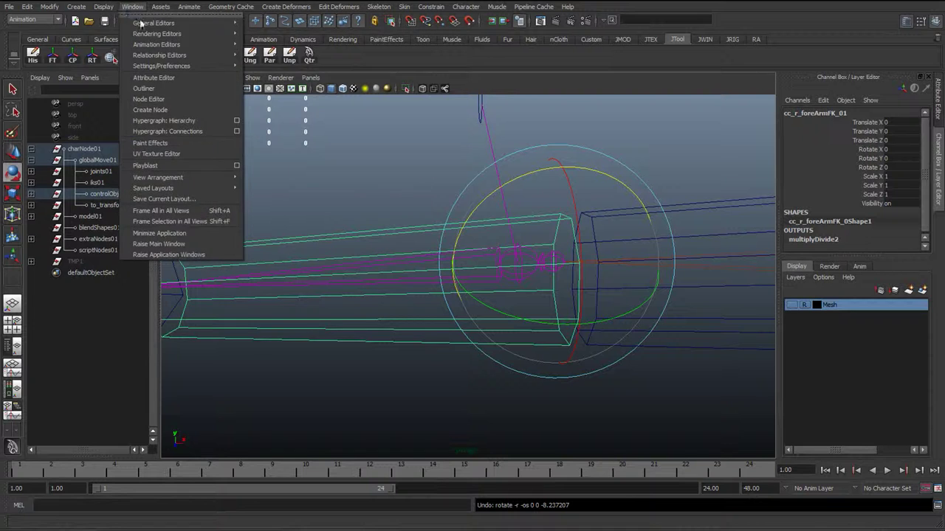
{"action": "mouse_move", "coordinate": [151, 35]}
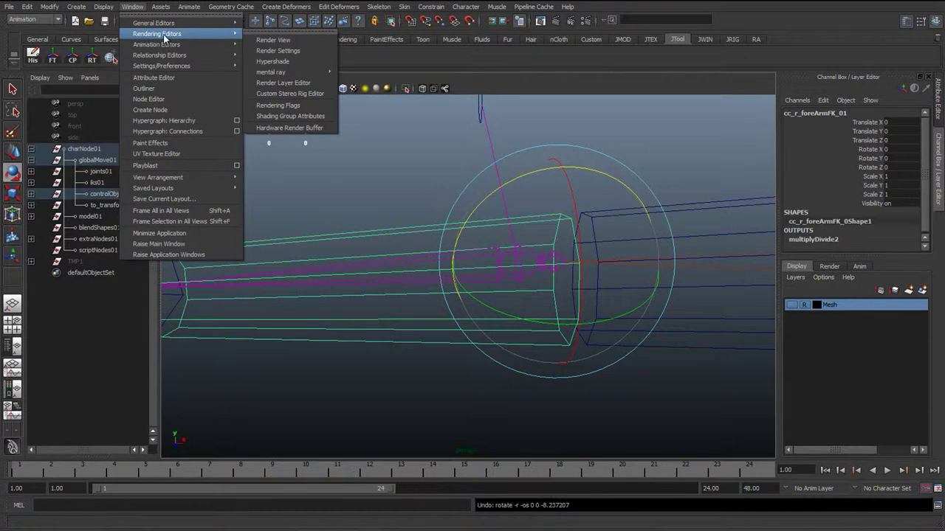
{"action": "left_click", "coordinate": [278, 50]}
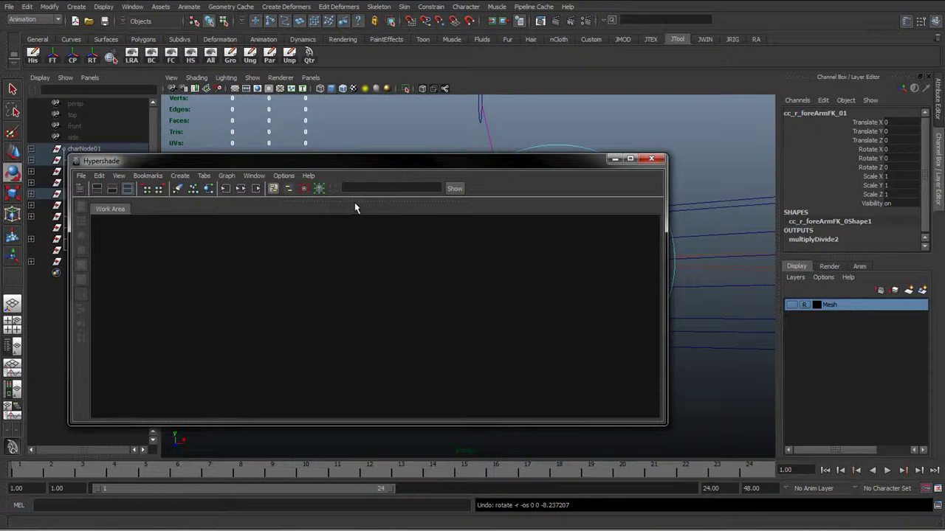
{"action": "left_click_drag", "start_coordinate": [355, 202], "coordinate": [359, 290]}
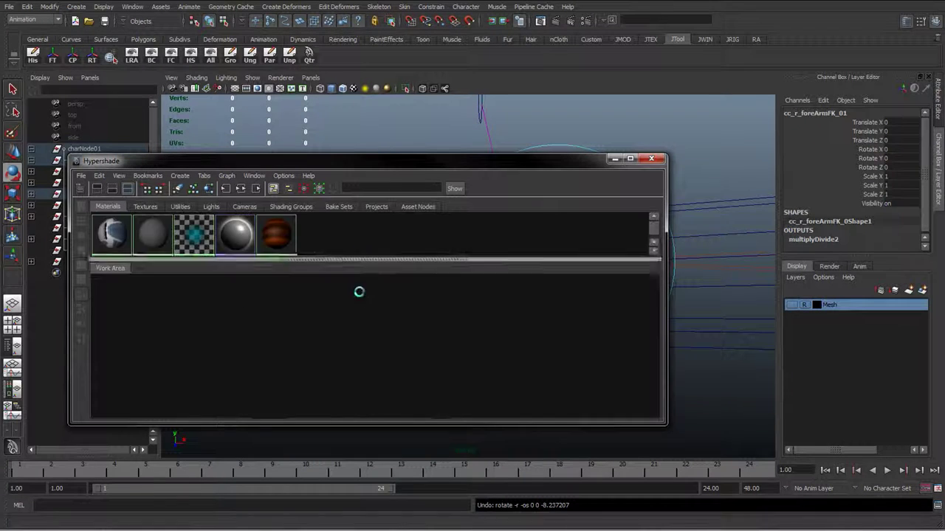
{"action": "left_click", "coordinate": [147, 208]}
{"action": "left_click", "coordinate": [180, 208]}
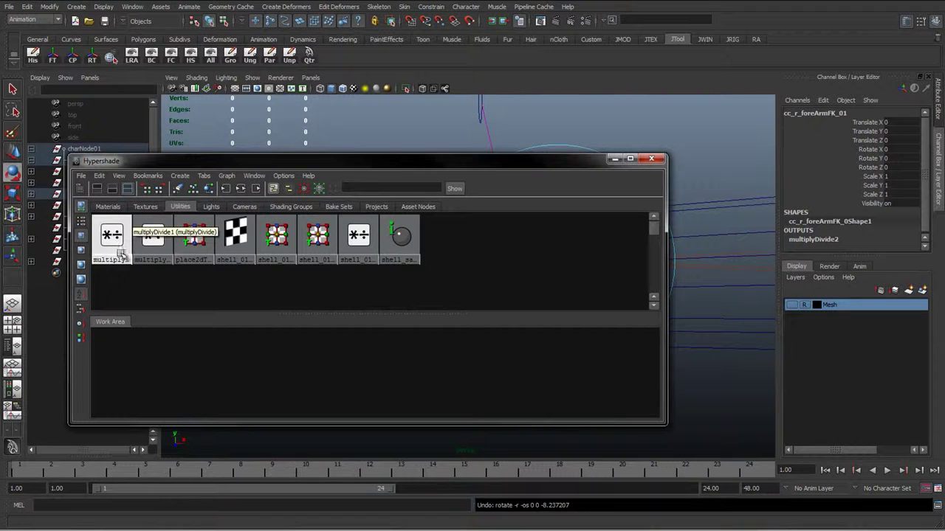
{"action": "left_click_drag", "start_coordinate": [324, 158], "coordinate": [324, 311]}
{"action": "right_click_drag", "start_coordinate": [527, 249], "coordinate": [288, 230], "text": "alt"}
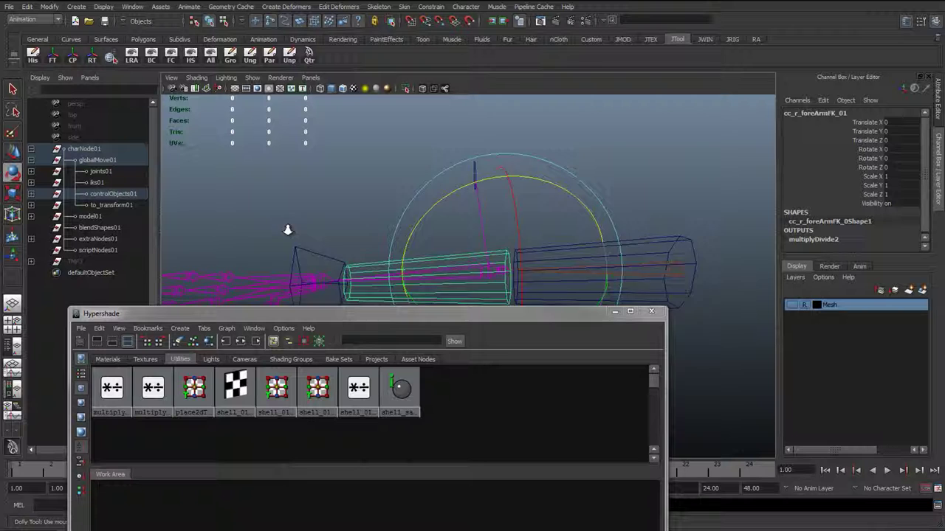
{"action": "left_click_drag", "start_coordinate": [288, 230], "coordinate": [326, 292], "text": "alt"}
Compare the attributes of the multiplyDivide1 and multiplyDivide2 utility nodes
{"action": "left_click", "coordinate": [115, 368]}
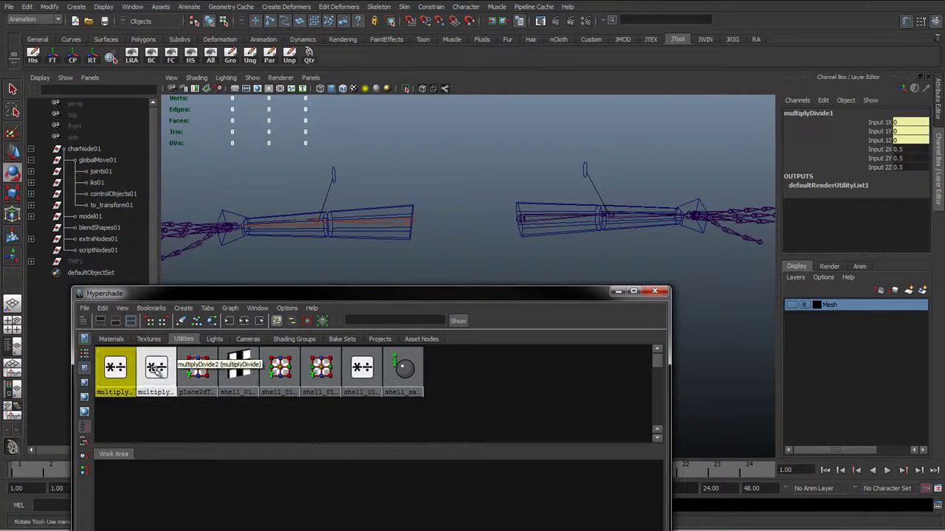
{"action": "left_click", "coordinate": [152, 368]}
{"action": "left_click", "coordinate": [121, 367]}
{"action": "left_click", "coordinate": [152, 368]}
{"action": "left_click", "coordinate": [121, 367]}
{"action": "left_click", "coordinate": [152, 369]}
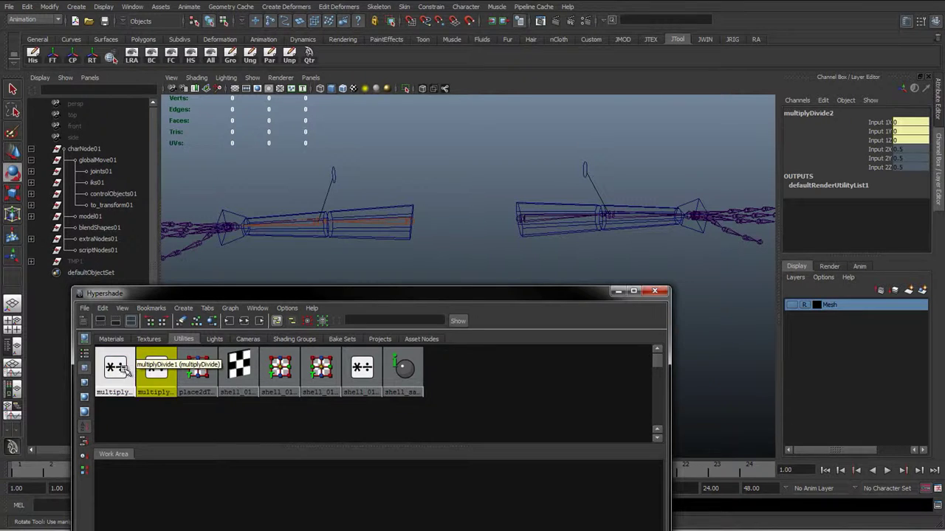
{"action": "left_click", "coordinate": [115, 367]}
{"action": "left_click", "coordinate": [156, 369]}
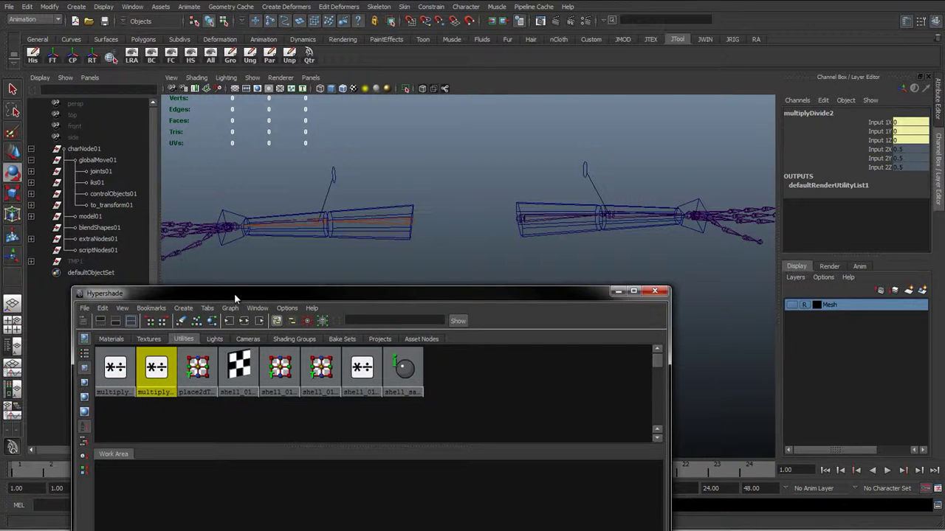
{"action": "left_click_drag", "start_coordinate": [234, 293], "coordinate": [321, 268]}
Lock Input 2X, Input 2Y and Input 2Z on the multiplyDivide1 node
{"action": "left_click", "coordinate": [214, 341]}
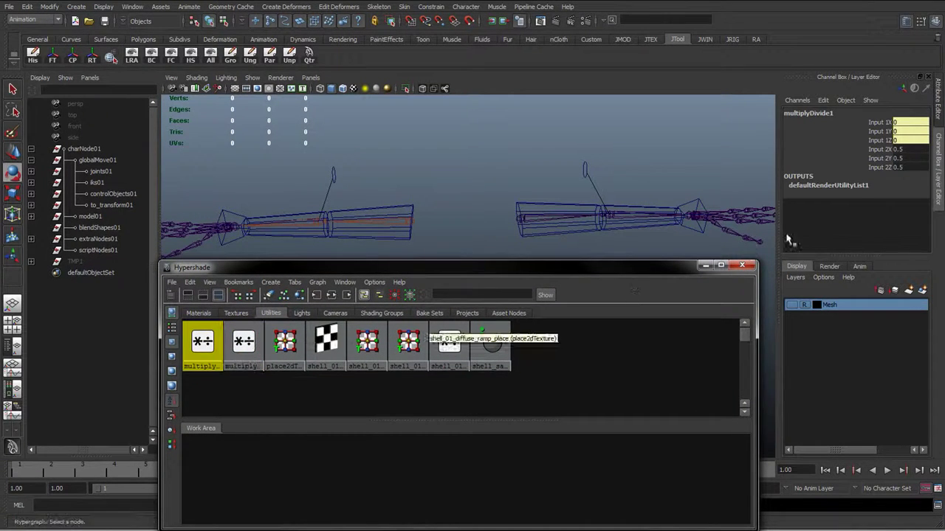
{"action": "left_click_drag", "start_coordinate": [882, 150], "coordinate": [878, 168]}
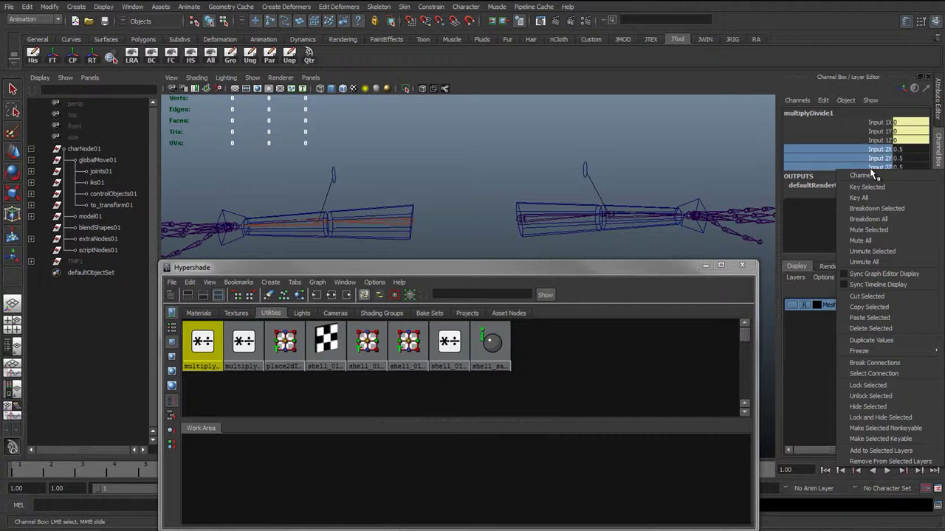
{"action": "right_click", "coordinate": [878, 168]}
{"action": "left_click", "coordinate": [873, 386]}
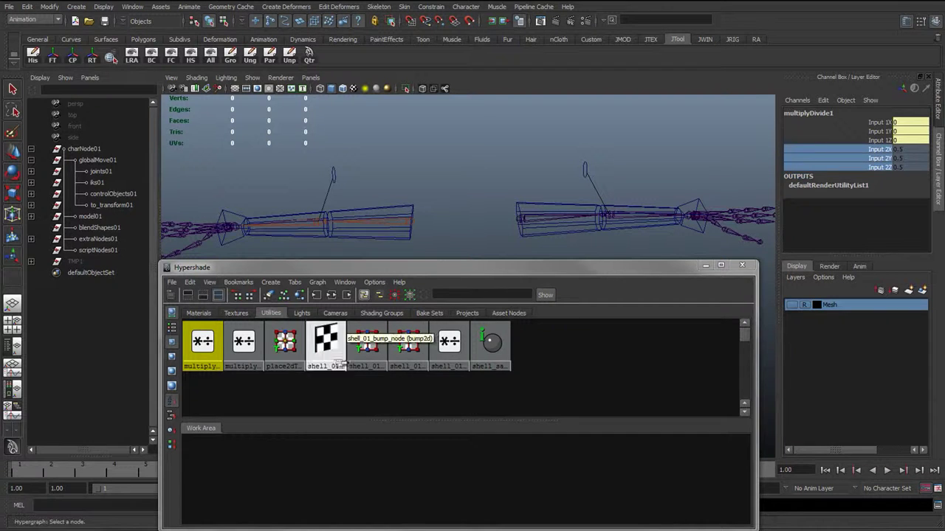
Rename the multiplyDivide1 node as MD_l_foreArm_RotDis_01
{"action": "left_click", "coordinate": [808, 115]}
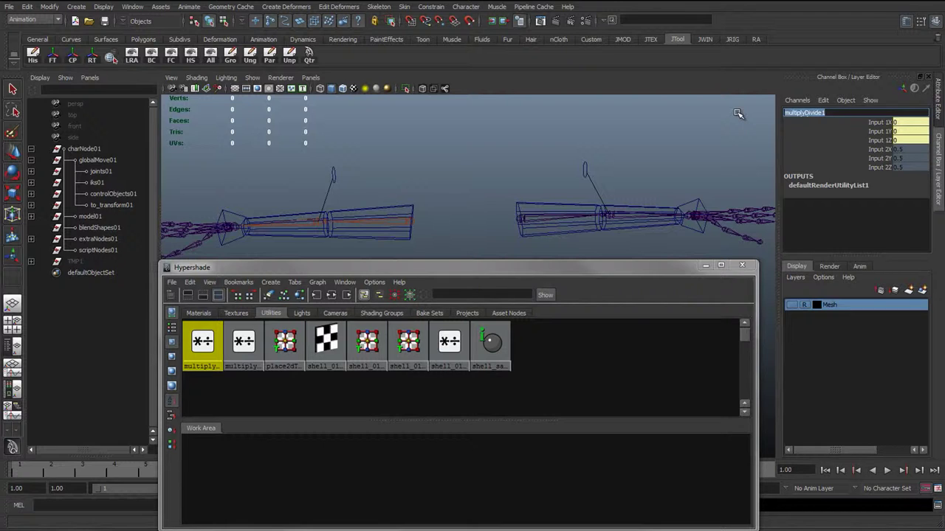
{"action": "type", "text": "MD_l_foreArm_RotDis_01"}
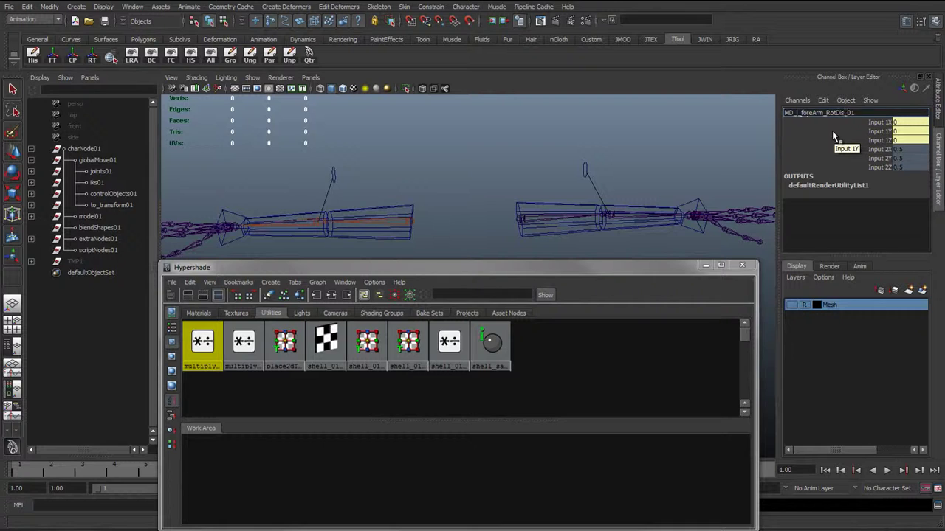
{"action": "key", "text": "Return"}
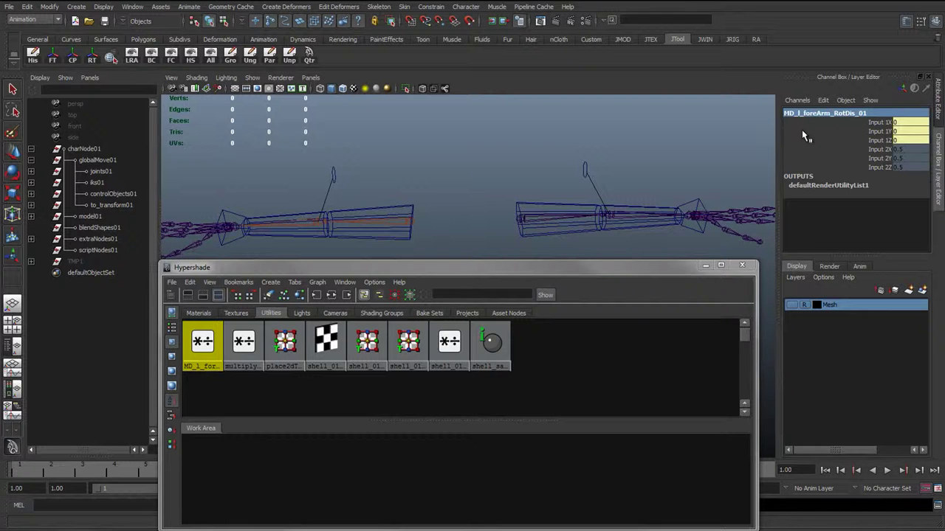
Copy the left node's name to multiplyDivide2 and change its side letter to make it MD_r_foreArm_RotDis_01
{"action": "double_click", "coordinate": [807, 114]}
{"action": "left_click_drag", "start_coordinate": [815, 113], "coordinate": [818, 113]}
{"action": "double_click", "coordinate": [823, 113]}
{"action": "key", "text": "ctrl+c"}
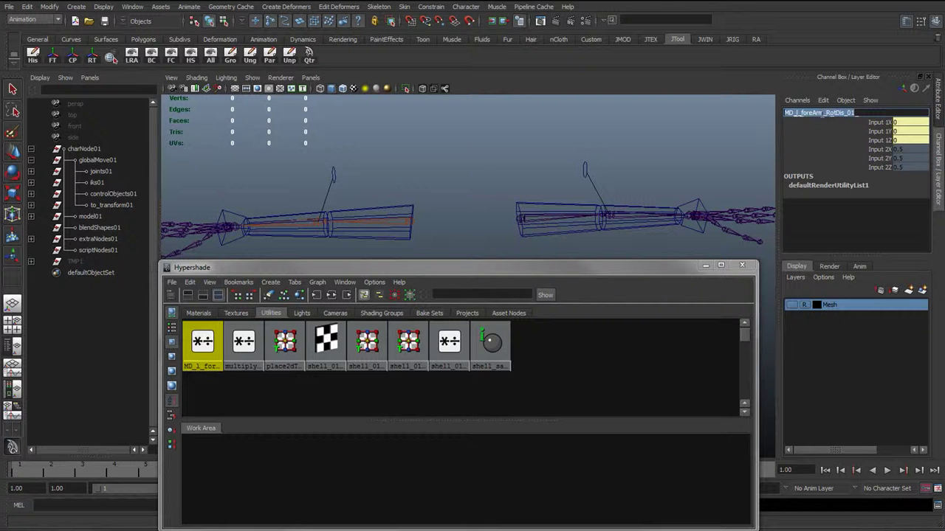
{"action": "left_click", "coordinate": [243, 341]}
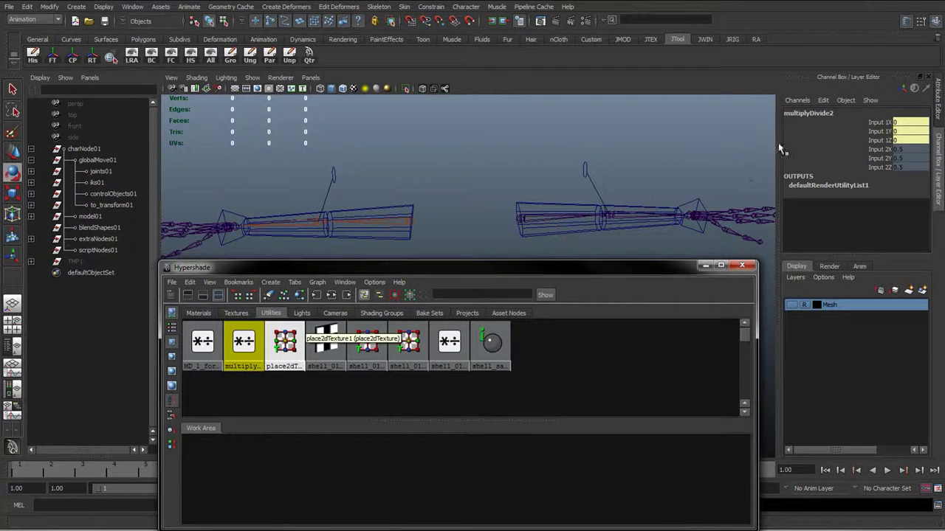
{"action": "left_click", "coordinate": [815, 115]}
{"action": "double_click", "coordinate": [828, 112]}
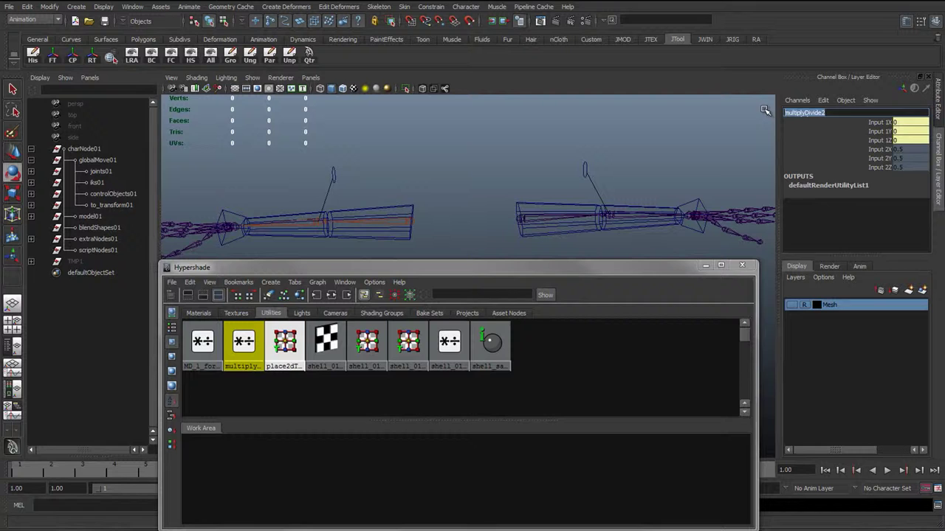
{"action": "key", "text": "ctrl+v"}
{"action": "key", "text": "Home"}
{"action": "key", "text": "Right"}
{"action": "key", "text": "Right"}
{"action": "key", "text": "Right"}
{"action": "key", "text": "Right"}
{"action": "key", "text": "BackSpace"}
{"action": "type", "text": "r"}
{"action": "key", "text": "Return"}
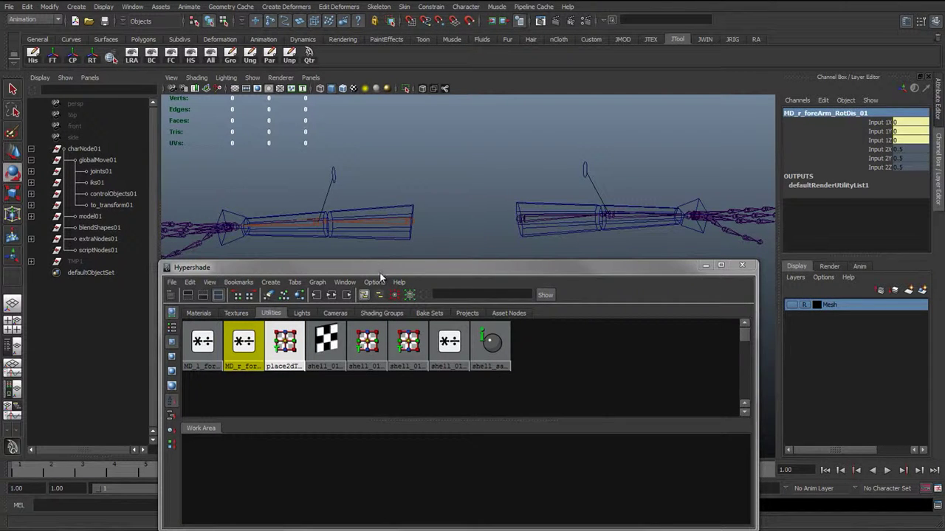
Graph the input and output connections of MD_r_foreArm_RotDis_01 in the Hypershade work area
{"action": "double_click", "coordinate": [380, 273]}
{"action": "left_click_drag", "start_coordinate": [413, 3], "coordinate": [390, 223]}
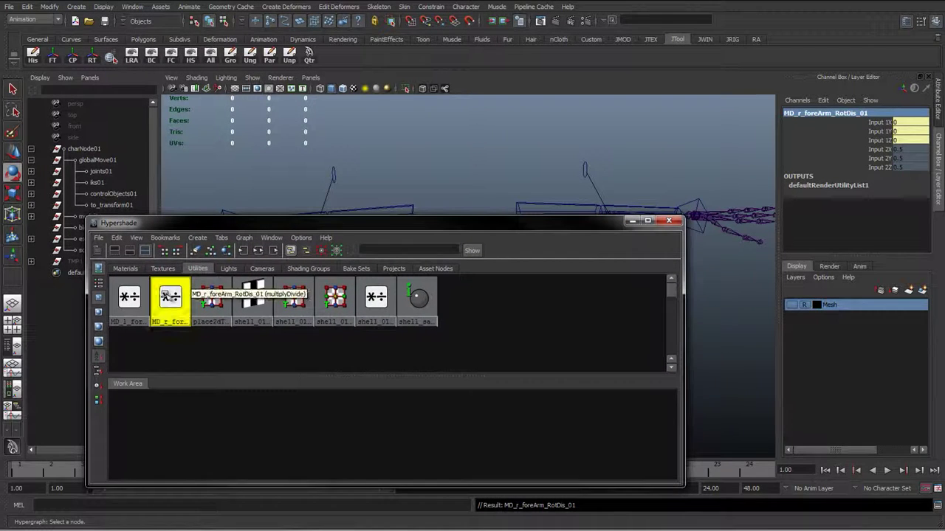
{"action": "left_click", "coordinate": [257, 251]}
{"action": "left_click_drag", "start_coordinate": [371, 223], "coordinate": [408, 268]}
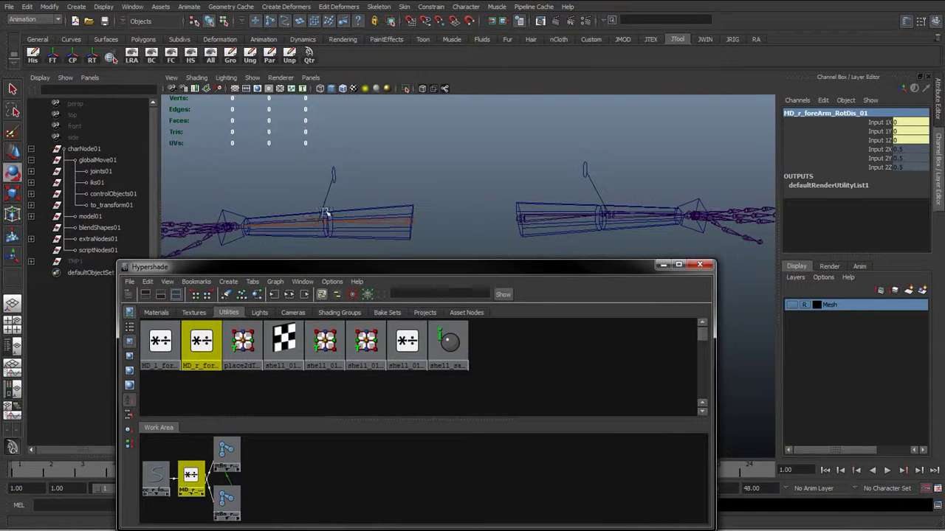
Expand the work area to fill the Hypershade and frame the graphed forearm control, Multiply Divide node and elbow joints
{"action": "left_click_drag", "start_coordinate": [344, 269], "coordinate": [530, 173]}
{"action": "left_click_drag", "start_coordinate": [353, 357], "coordinate": [432, 419]}
{"action": "left_click_drag", "start_coordinate": [553, 320], "coordinate": [572, 218]}
{"action": "middle_click_drag", "start_coordinate": [447, 298], "coordinate": [608, 342], "text": "alt"}
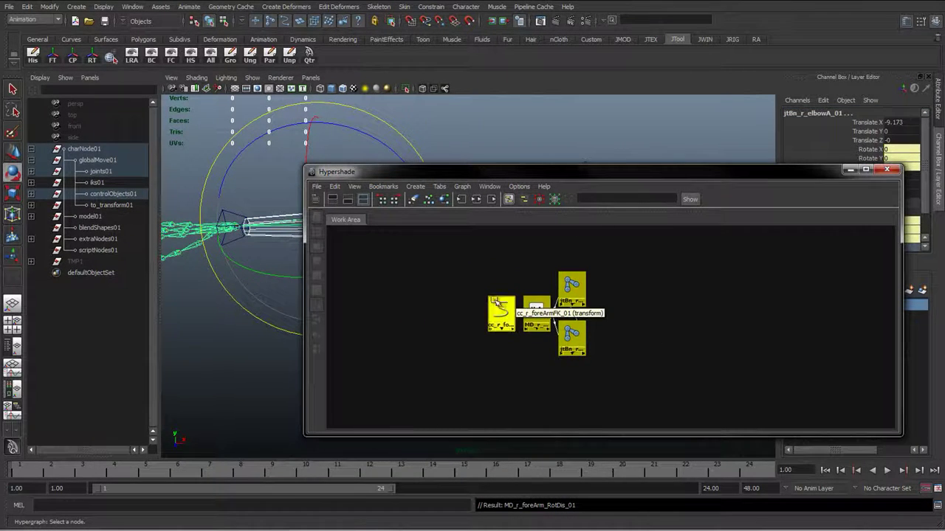
{"action": "key", "text": "f"}
{"action": "left_click", "coordinate": [255, 382]}
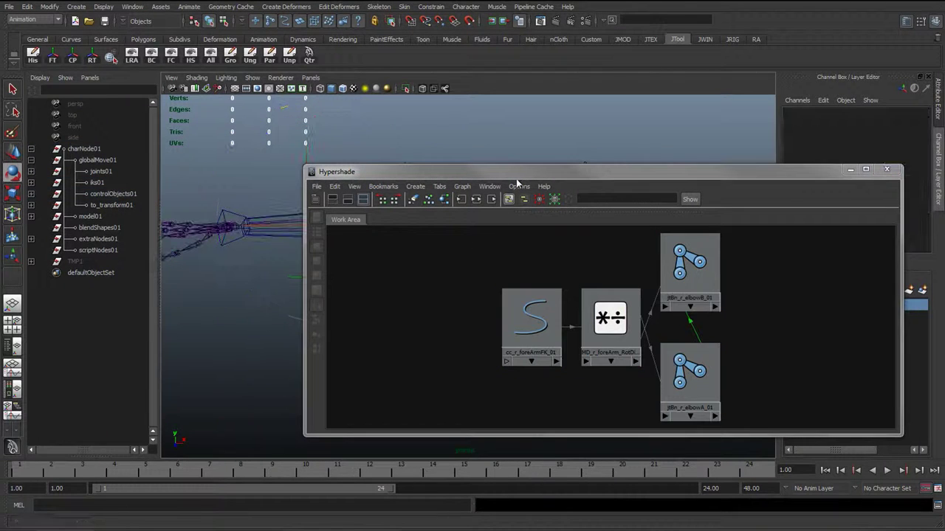
Frame the right elbow closely in an enlarged viewport and narrow the Hypershade window so both stay in view
{"action": "left_click_drag", "start_coordinate": [516, 175], "coordinate": [566, 174]}
{"action": "left_click_drag", "start_coordinate": [771, 391], "coordinate": [777, 395]}
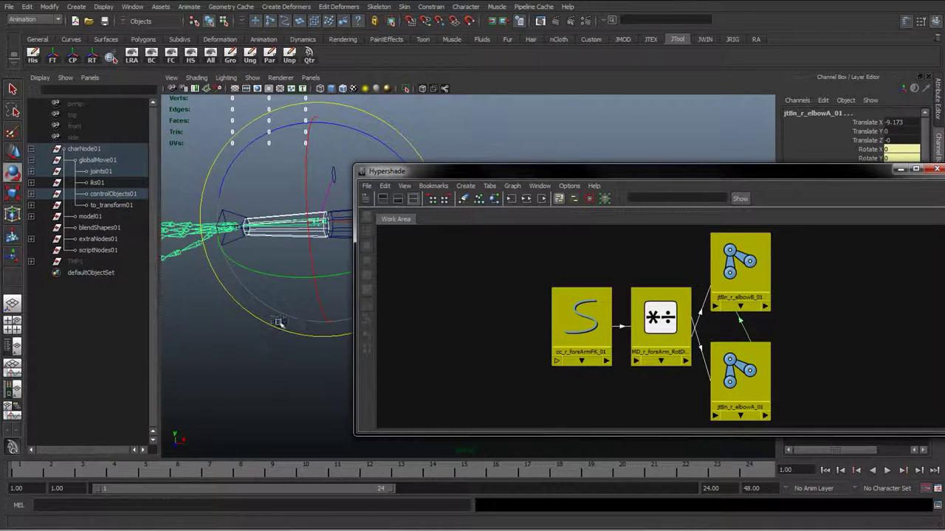
{"action": "right_click_drag", "start_coordinate": [280, 322], "coordinate": [356, 322], "text": "alt"}
{"action": "key", "text": "q"}
{"action": "middle_click_drag", "start_coordinate": [309, 312], "coordinate": [448, 356], "text": "alt"}
{"action": "right_click_drag", "start_coordinate": [332, 344], "coordinate": [371, 340], "text": "alt"}
{"action": "key", "text": "space"}
{"action": "left_click_drag", "start_coordinate": [436, 168], "coordinate": [432, 131]}
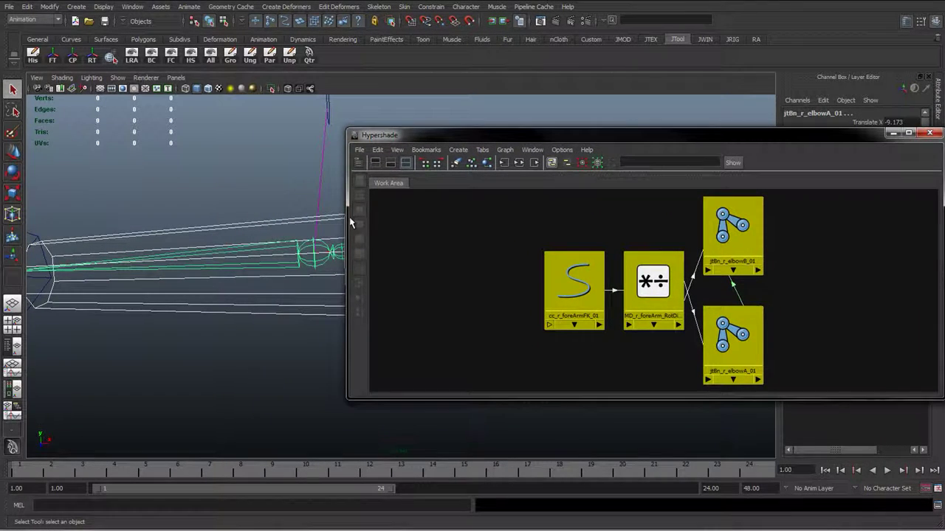
{"action": "left_click_drag", "start_coordinate": [350, 222], "coordinate": [588, 238]}
{"action": "left_click_drag", "start_coordinate": [741, 144], "coordinate": [522, 152]}
{"action": "middle_click_drag", "start_coordinate": [584, 289], "coordinate": [456, 291], "text": "alt"}
Space the forearm FK control and MD_r_foreArm_RotDis_01 farther away from the elbow joints in the node graph
{"action": "left_click", "coordinate": [482, 238]}
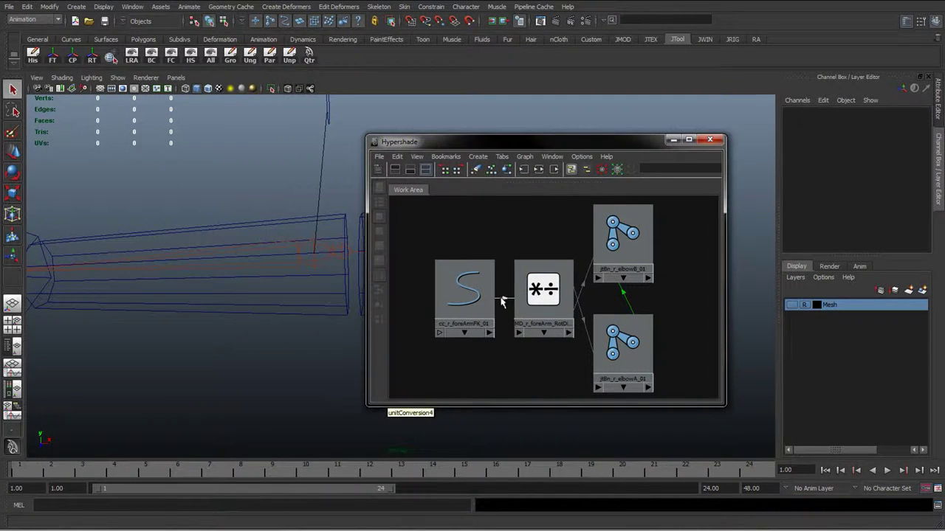
{"action": "left_click_drag", "start_coordinate": [487, 302], "coordinate": [439, 302]}
{"action": "left_click_drag", "start_coordinate": [550, 299], "coordinate": [508, 295]}
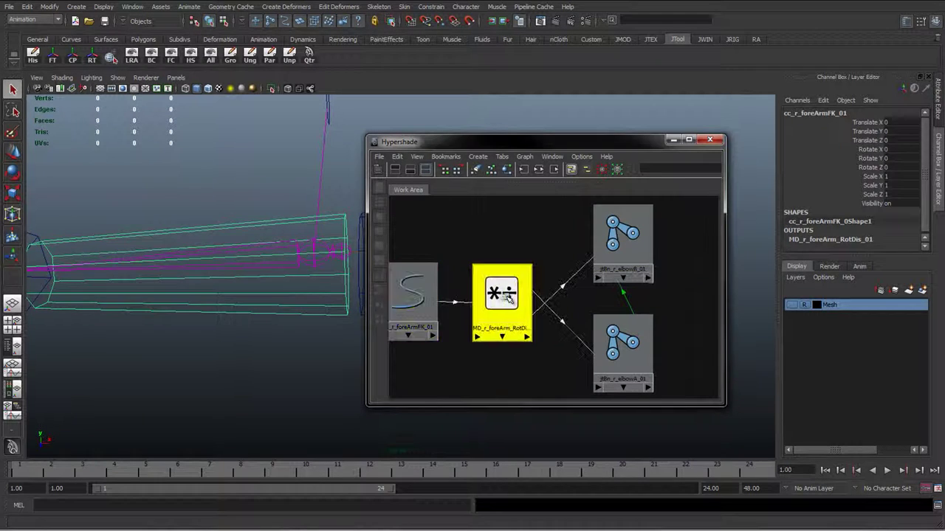
Rotate cc_r_foreArmFK_01 about -26 degrees around Y and check the inputs of MD_r_foreArm_RotDis_01
{"action": "left_click", "coordinate": [413, 299]}
{"action": "key", "text": "e"}
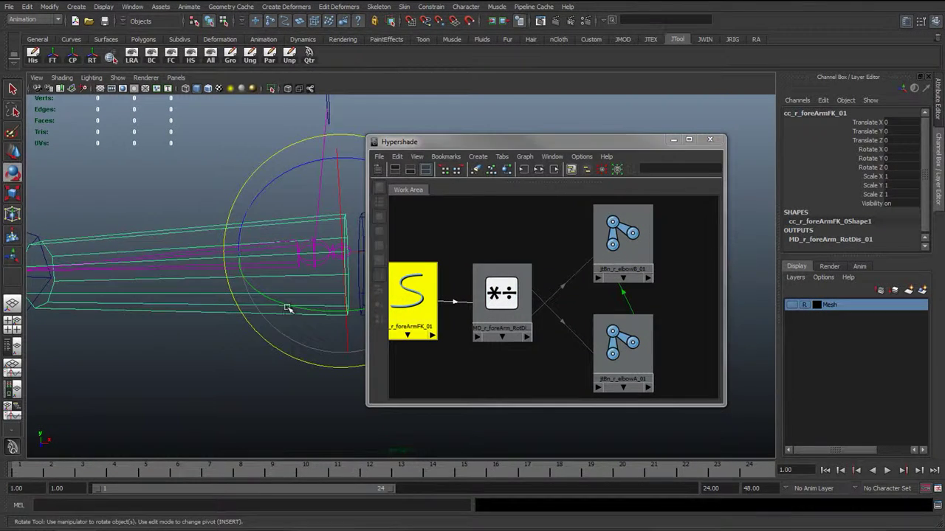
{"action": "left_click_drag", "start_coordinate": [288, 309], "coordinate": [347, 319]}
{"action": "left_click", "coordinate": [505, 295]}
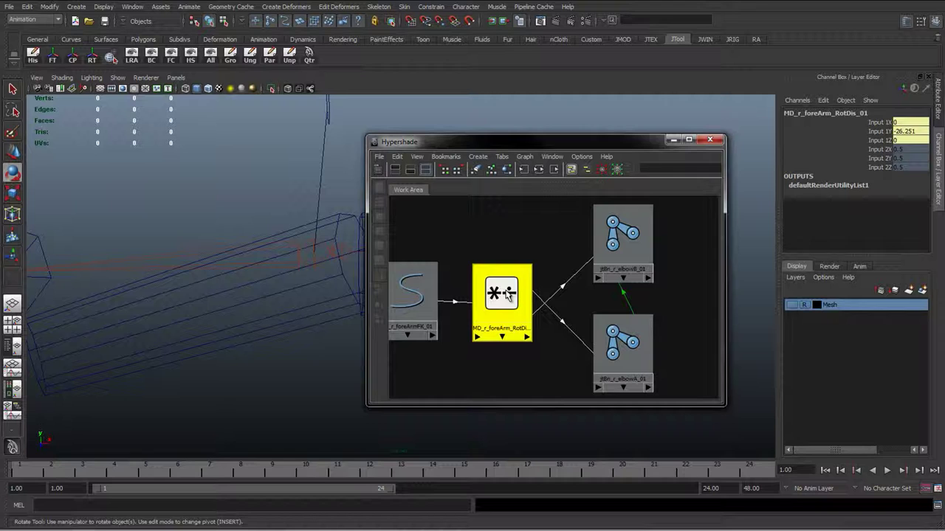
Set Rotate Y of cc_r_foreArmFK_01 to -25 and check Input 1Y on MD_r_foreArm_RotDis_01
{"action": "left_click", "coordinate": [413, 299]}
{"action": "left_click", "coordinate": [895, 157]}
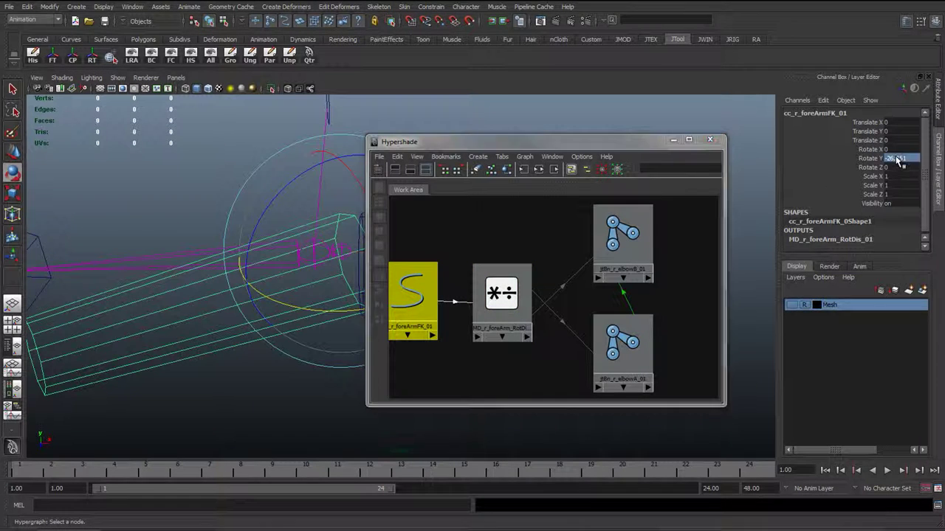
{"action": "type", "text": "-25"}
{"action": "key", "text": "Return"}
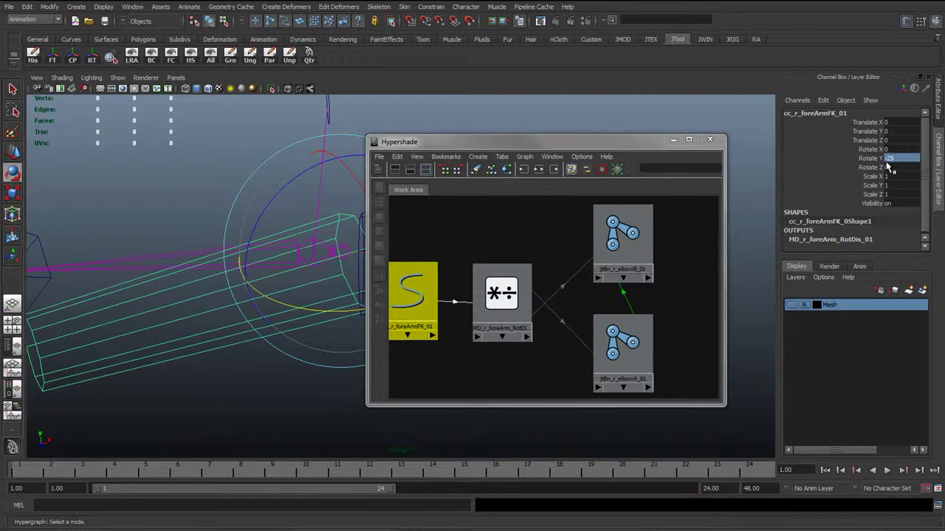
{"action": "left_click", "coordinate": [502, 295]}
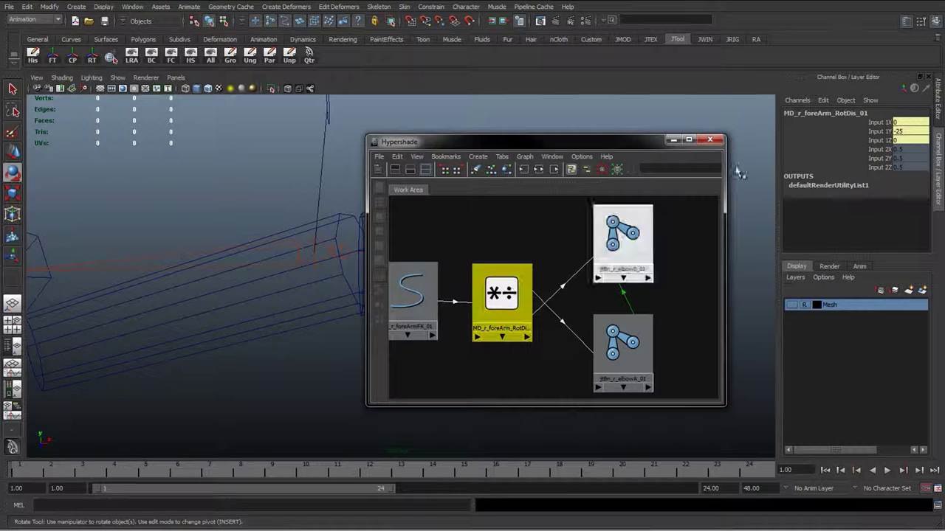
{"action": "left_click", "coordinate": [896, 131]}
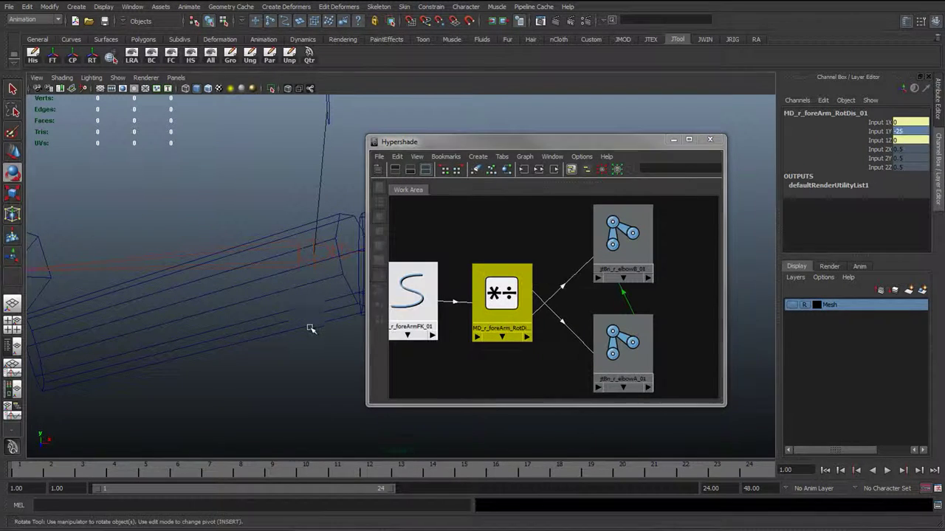
Rotate the forearm FK control freely to about -3, -33 and 18 degrees in X, Y and Z, and check the Multiply Divide inputs
{"action": "left_click", "coordinate": [310, 328]}
{"action": "left_click_drag", "start_coordinate": [306, 268], "coordinate": [319, 230]}
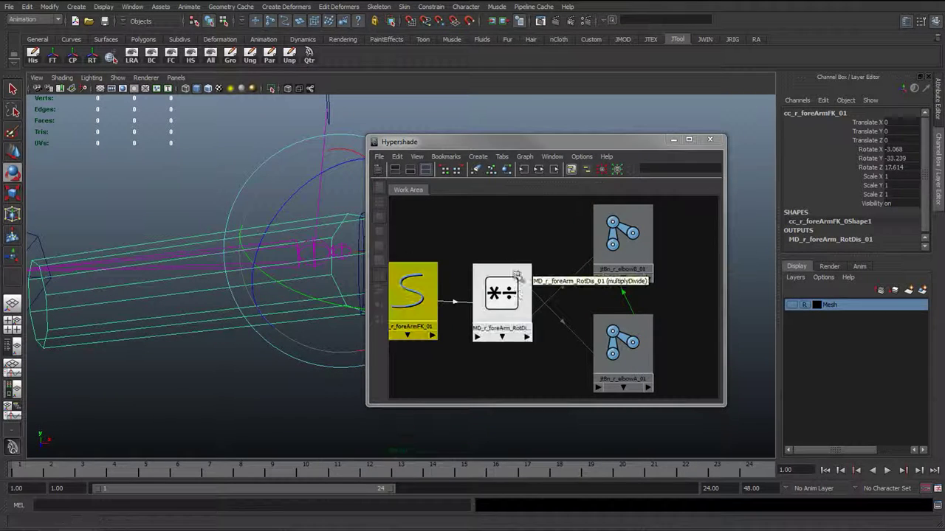
{"action": "left_click", "coordinate": [502, 296]}
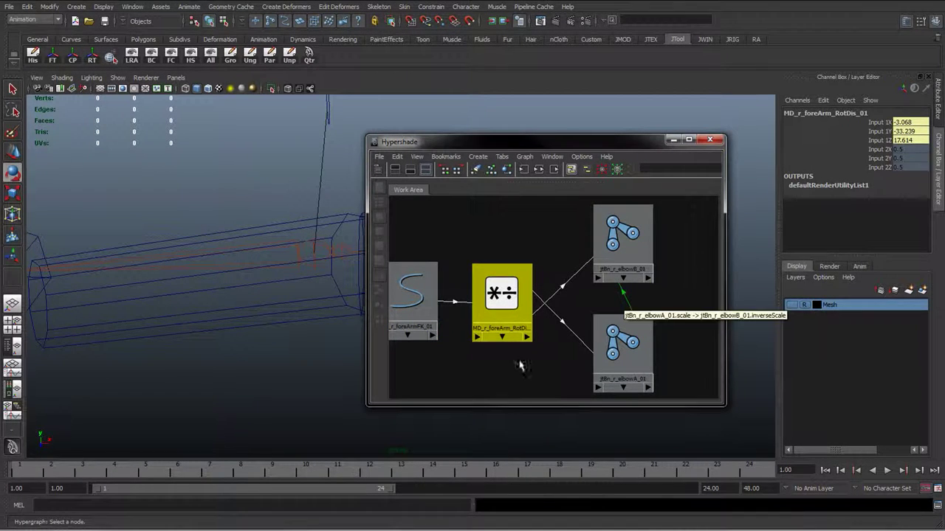
Check the rotation channels of jtBn_r_elbowB_01 and jtBn_r_elbowA_01, and return to the Multiply Divide node
{"action": "left_click", "coordinate": [633, 246]}
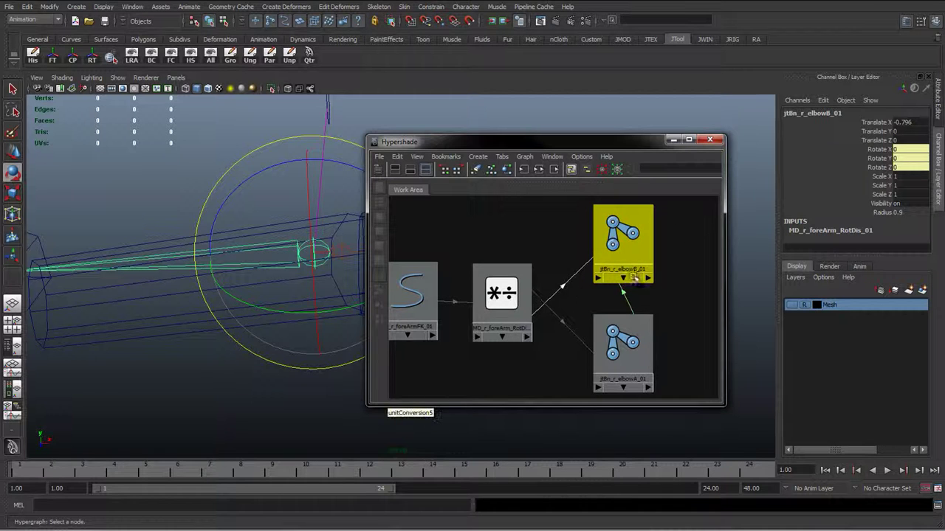
{"action": "left_click", "coordinate": [604, 347]}
{"action": "left_click", "coordinate": [501, 310]}
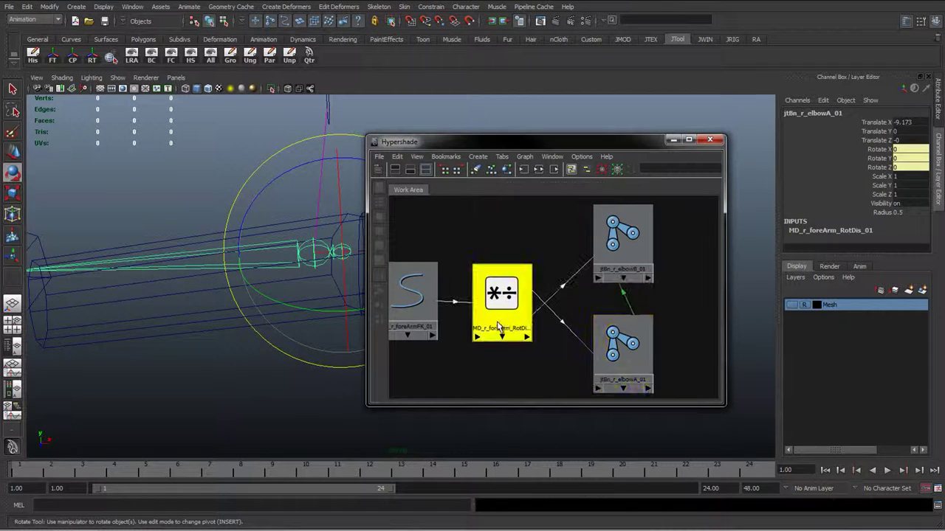
Examine the operation and input attributes of MD_r_foreArm_RotDis_01, keeping its operation on Multiply
{"action": "double_click", "coordinate": [501, 316]}
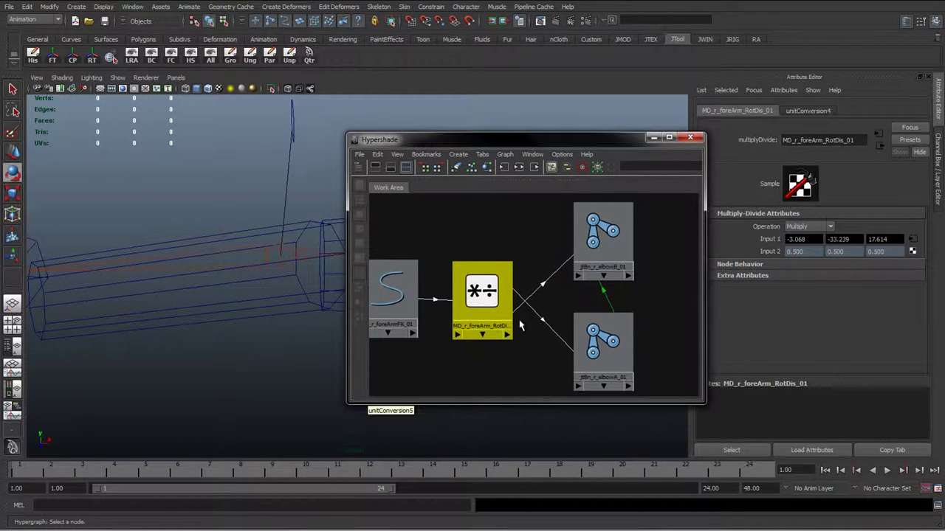
{"action": "left_click", "coordinate": [548, 286]}
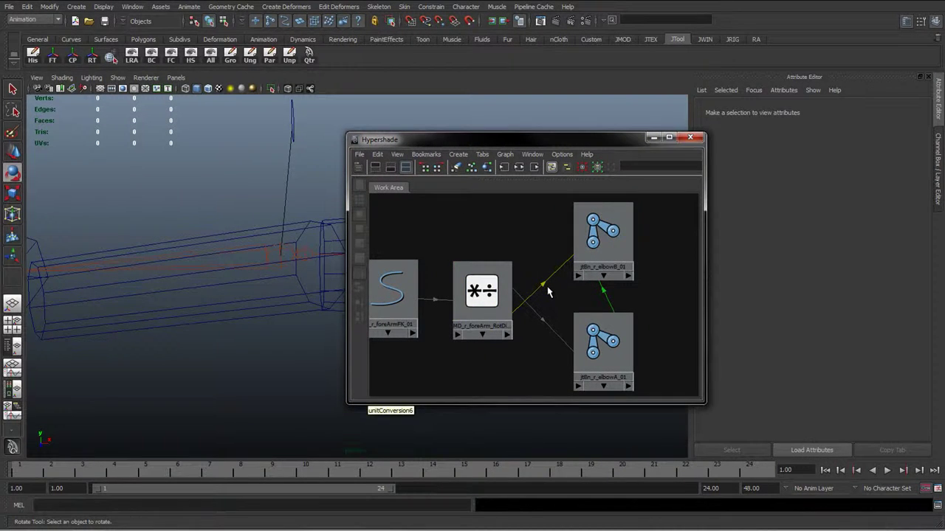
{"action": "left_click", "coordinate": [483, 296]}
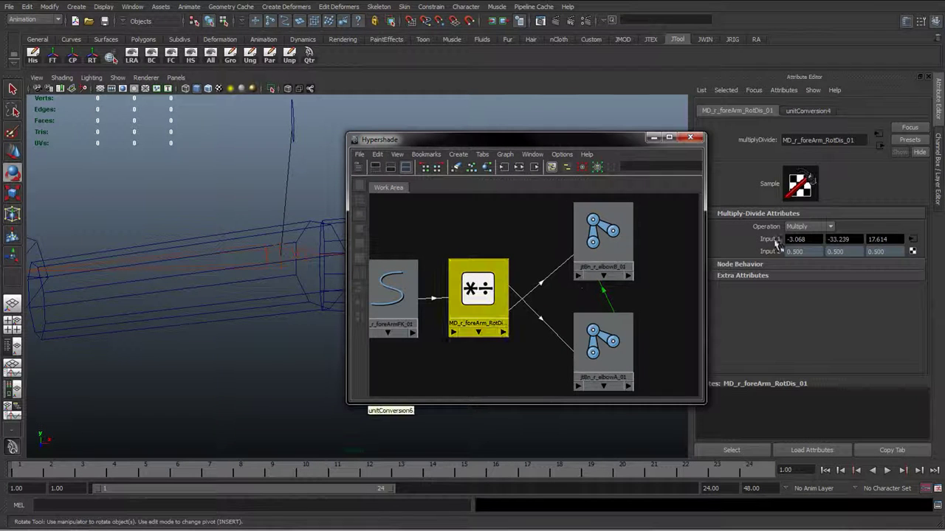
{"action": "left_click", "coordinate": [942, 159]}
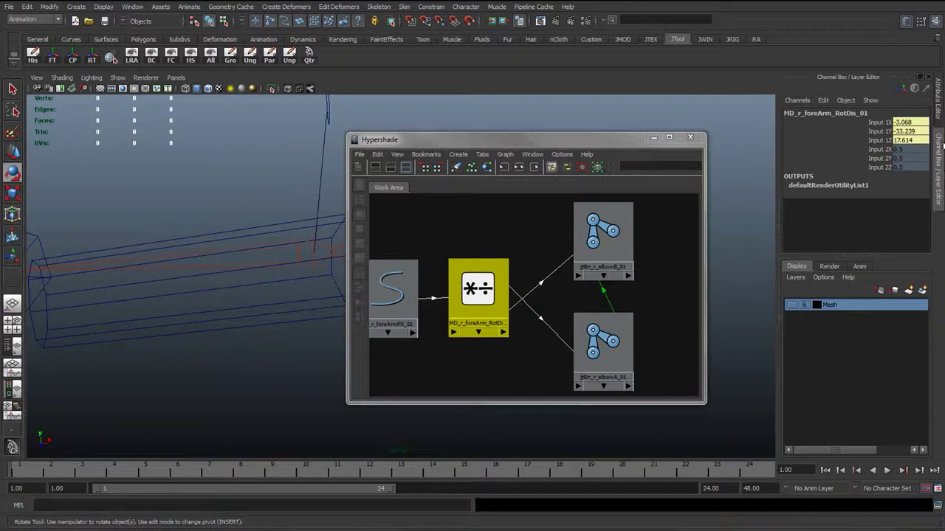
{"action": "double_click", "coordinate": [481, 284]}
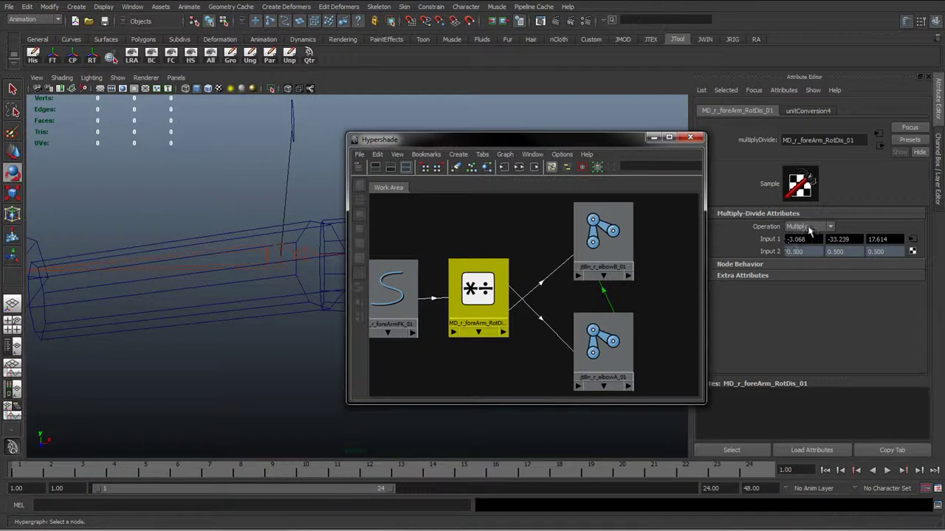
{"action": "left_click", "coordinate": [811, 227]}
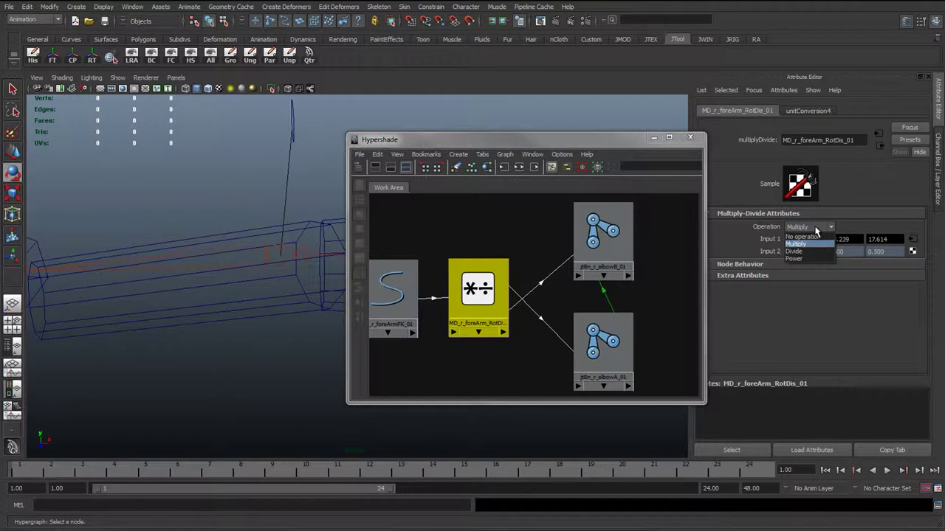
{"action": "left_click", "coordinate": [805, 244]}
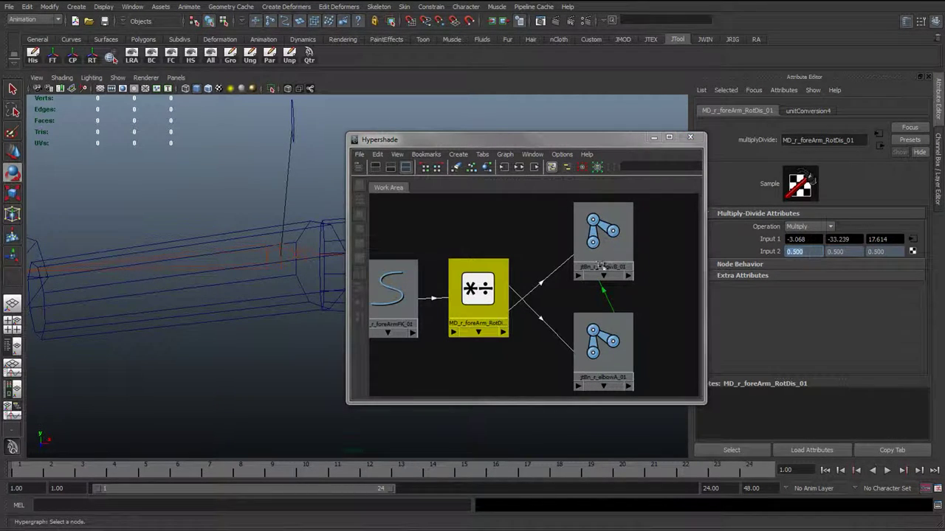
{"action": "left_click_drag", "start_coordinate": [280, 289], "coordinate": [398, 279], "text": "alt"}
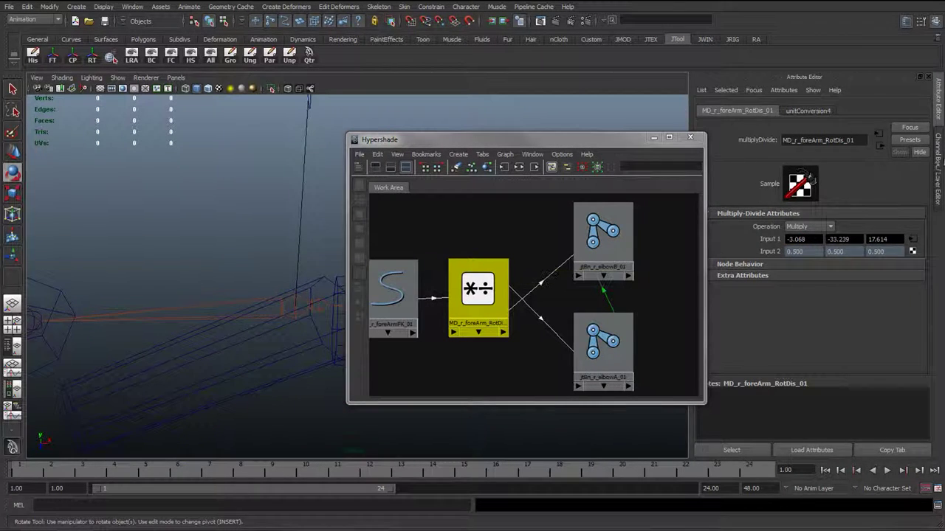
{"action": "left_click", "coordinate": [936, 173]}
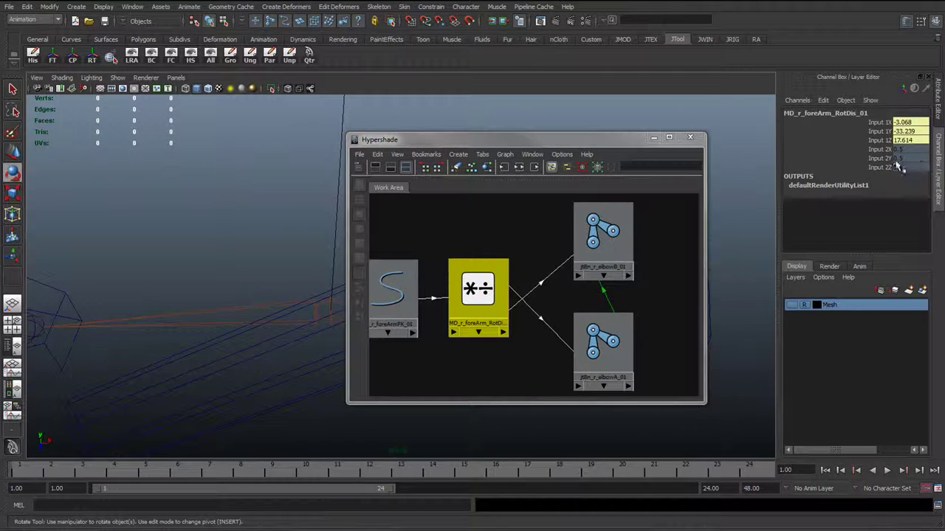
Try to delete the connection lines from MD_r_foreArm_RotDis_01 to both elbow joints in the node graph
{"action": "left_click", "coordinate": [539, 251]}
{"action": "left_click_drag", "start_coordinate": [538, 252], "coordinate": [538, 357]}
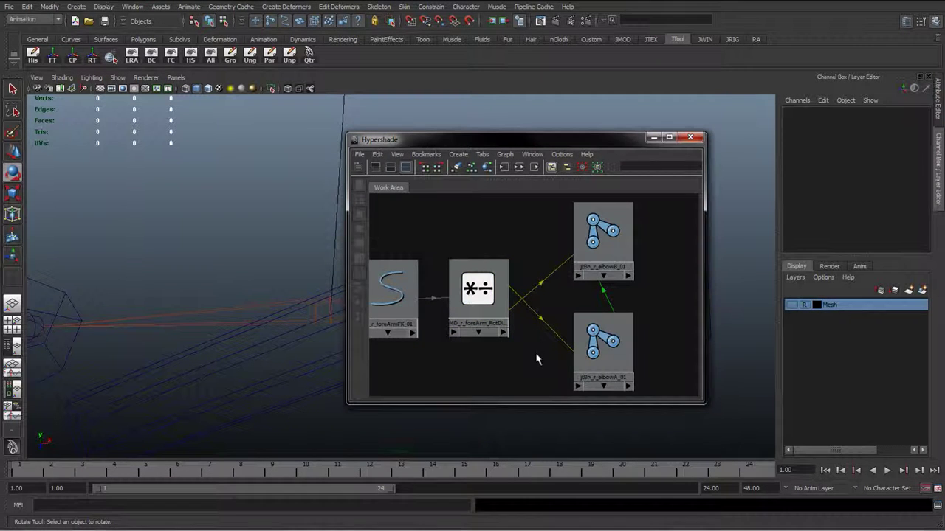
{"action": "key", "text": "Delete"}
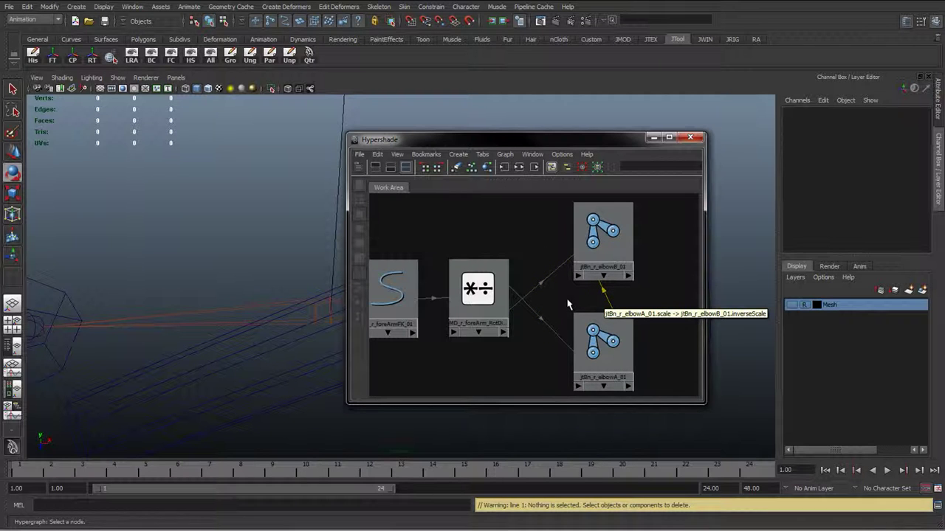
Break the Rotate X, Y and Z connections on jtBn_r_elbowA_01 and jtBn_r_elbowB_01 together
{"action": "left_click", "coordinate": [604, 328]}
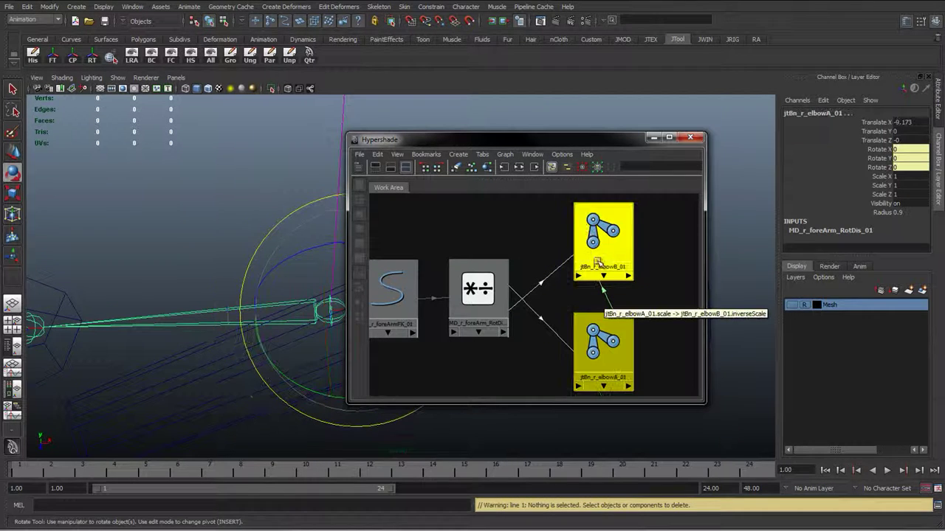
{"action": "left_click_drag", "start_coordinate": [866, 151], "coordinate": [869, 167]}
{"action": "right_click", "coordinate": [866, 160]}
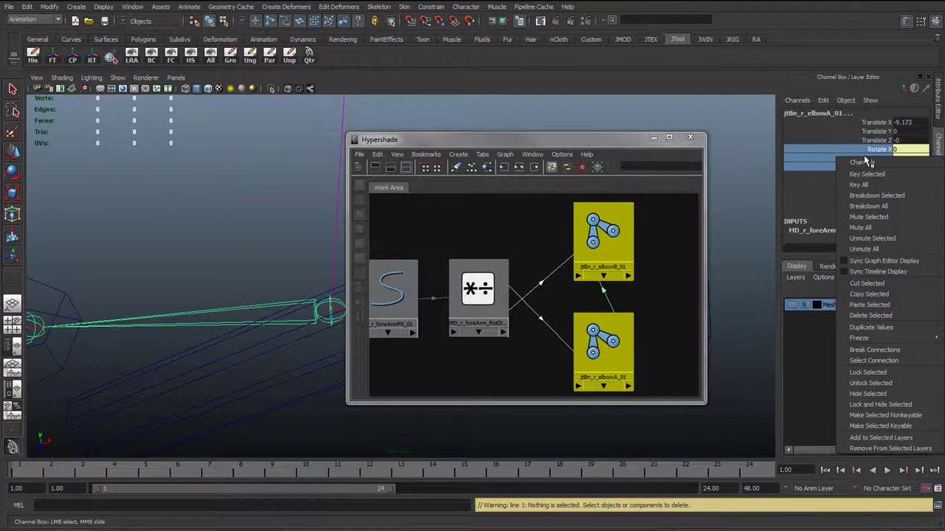
{"action": "left_click", "coordinate": [867, 347]}
{"action": "key", "text": "e"}
{"action": "left_click", "coordinate": [668, 314]}
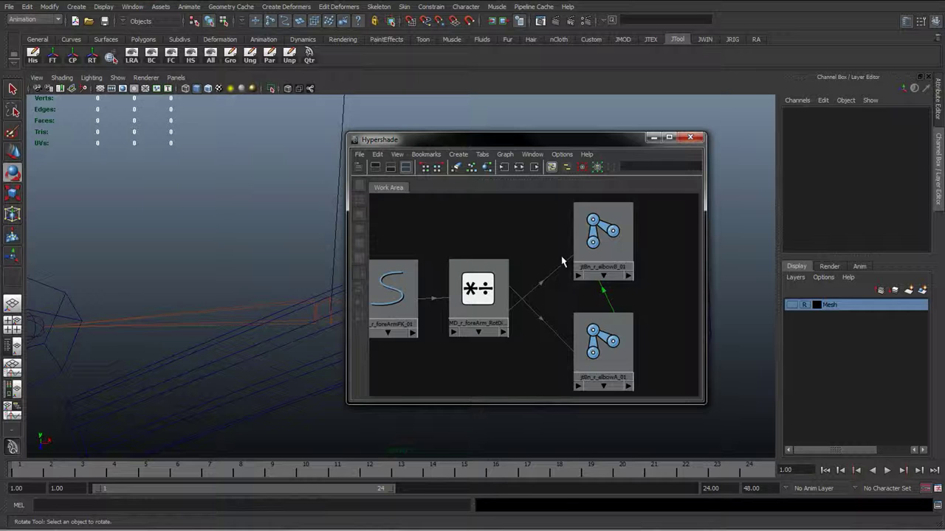
Connect the output of MD_r_foreArm_RotDis_01 to the rotate attribute of jtBn_r_elbowB_01 in the Connection Editor
{"action": "left_click", "coordinate": [505, 288]}
{"action": "left_click_drag", "start_coordinate": [485, 293], "coordinate": [492, 290]}
{"action": "middle_click_drag", "start_coordinate": [492, 289], "coordinate": [604, 251], "text": "alt"}
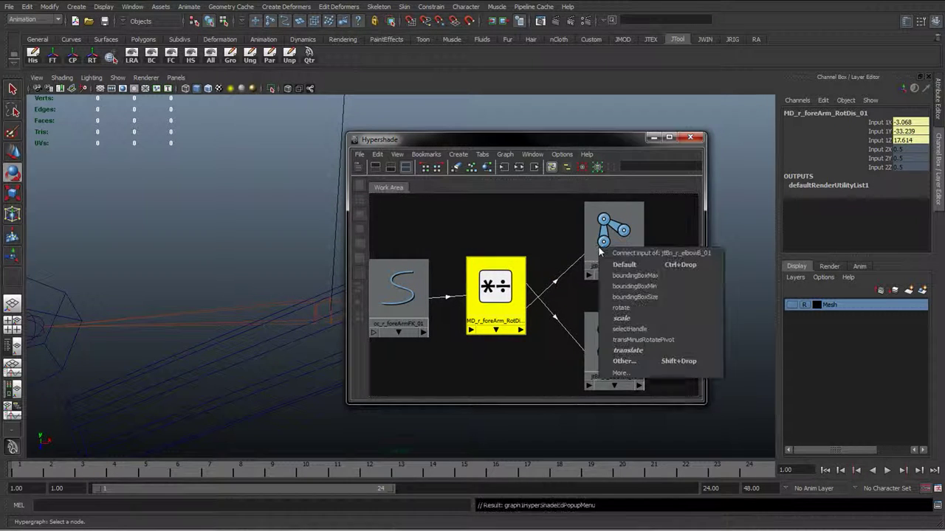
{"action": "left_click", "coordinate": [629, 361]}
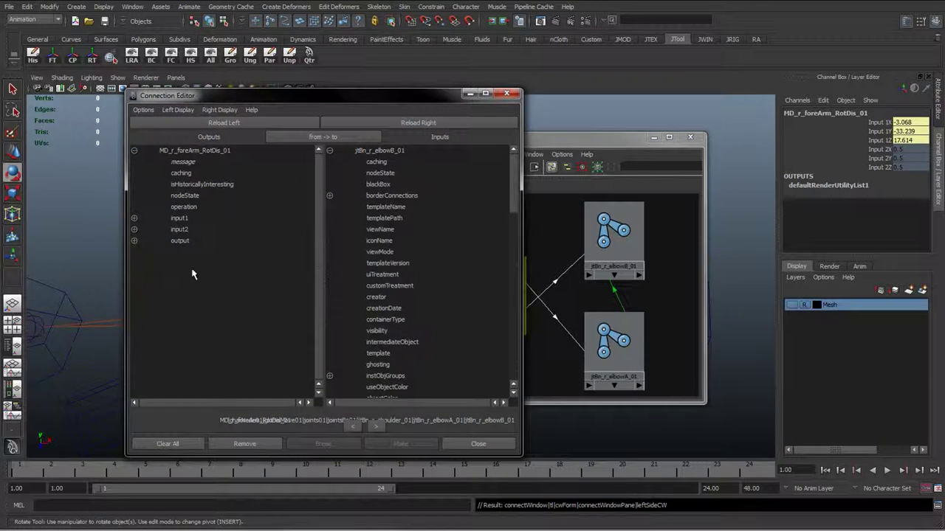
{"action": "left_click", "coordinate": [167, 243]}
{"action": "scroll", "coordinate": [345, 238], "scroll_direction": "down", "scroll_amount": 10}
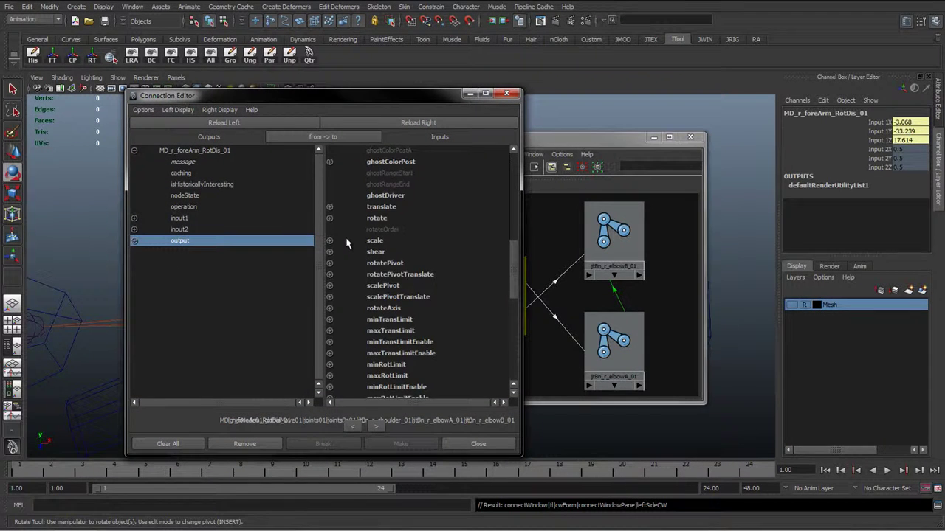
{"action": "scroll", "coordinate": [347, 243], "scroll_direction": "up", "scroll_amount": 3}
{"action": "left_click", "coordinate": [381, 310]}
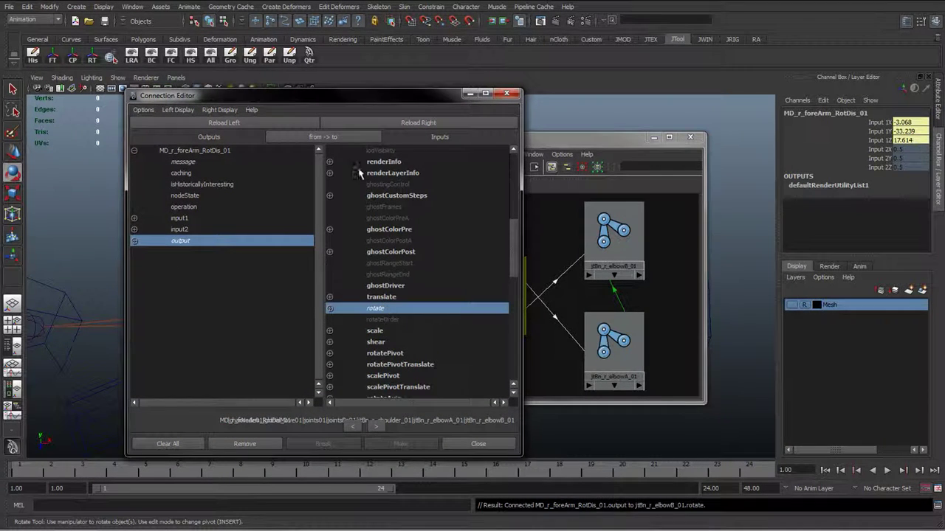
Load jtBn_r_elbowA_01 as the input side and connect MD_r_foreArm_RotDis_01's output to its rotate attribute
{"action": "left_click_drag", "start_coordinate": [390, 98], "coordinate": [290, 76]}
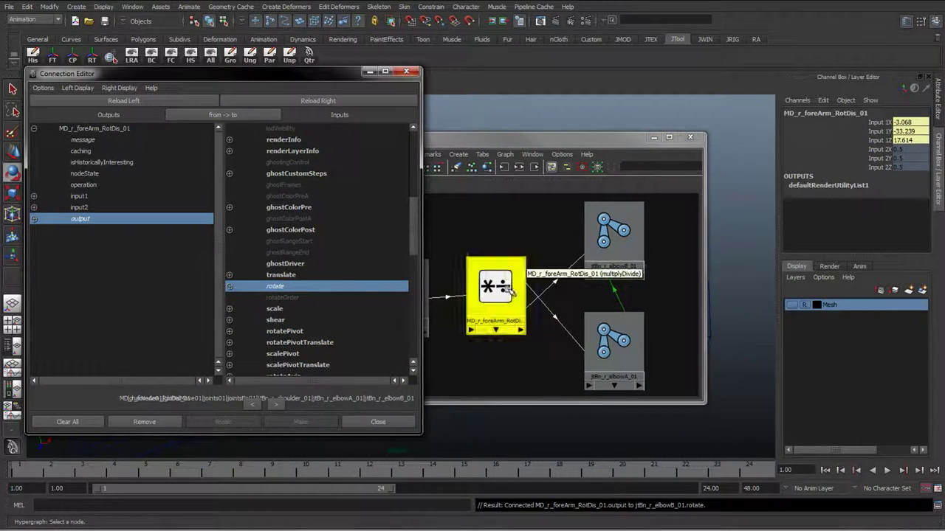
{"action": "left_click", "coordinate": [521, 243]}
{"action": "left_click", "coordinate": [490, 294]}
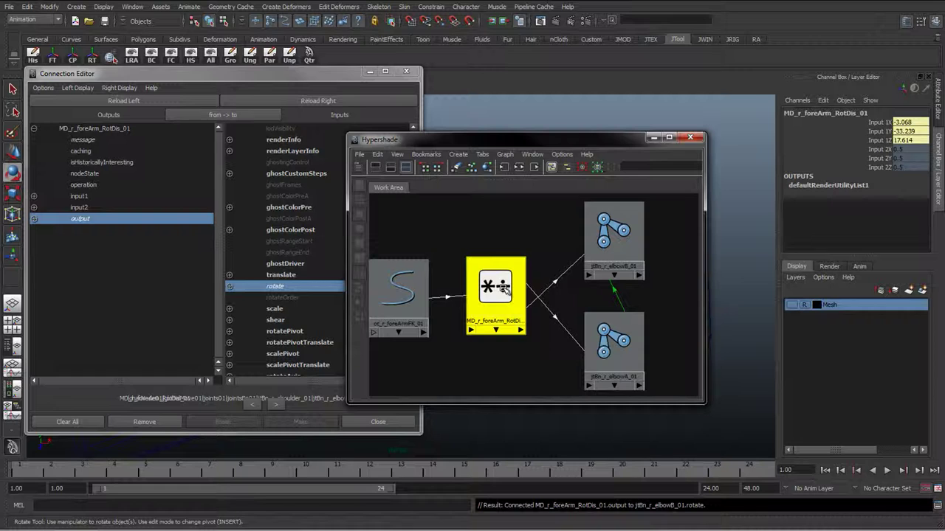
{"action": "left_click", "coordinate": [127, 102]}
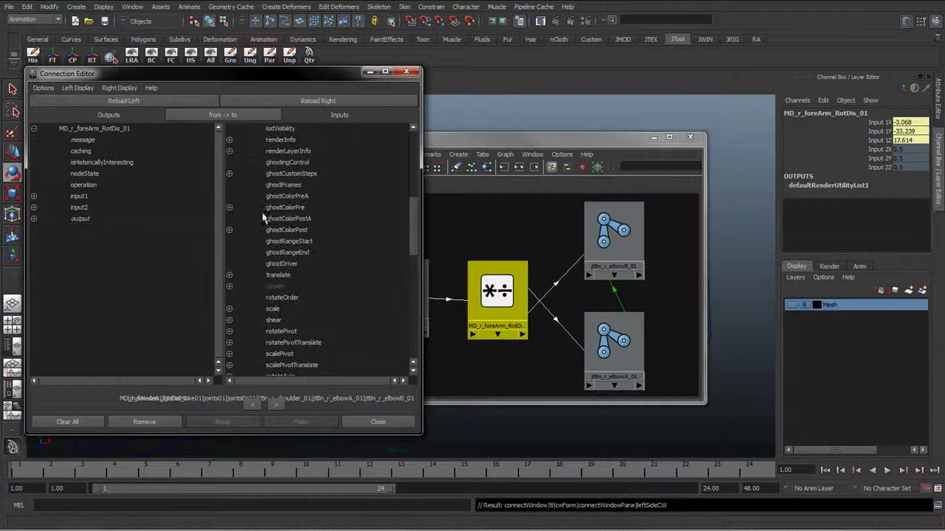
{"action": "left_click", "coordinate": [614, 343]}
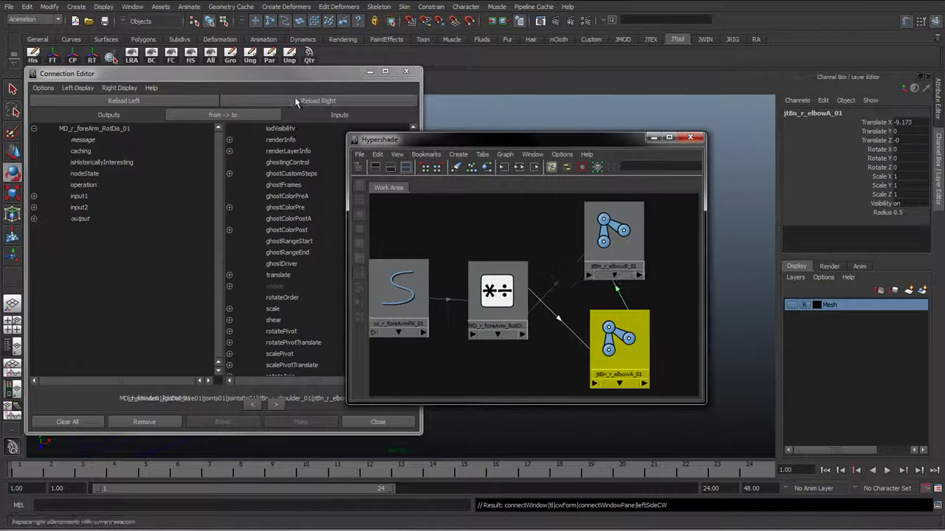
{"action": "left_click", "coordinate": [318, 101]}
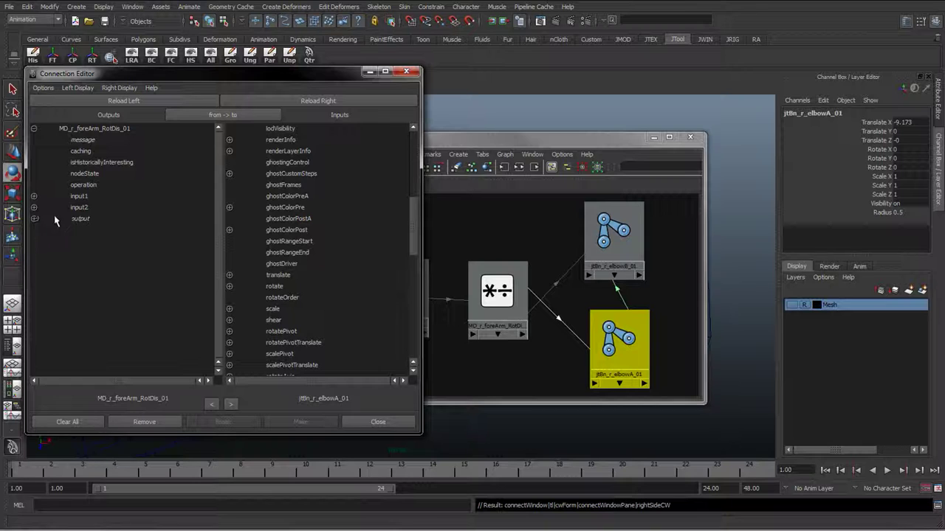
{"action": "left_click", "coordinate": [79, 220]}
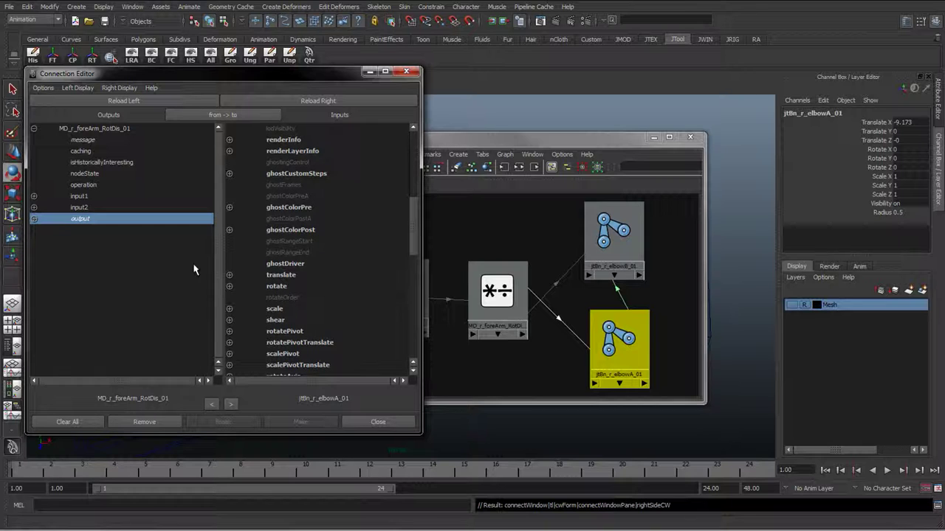
{"action": "left_click", "coordinate": [285, 287]}
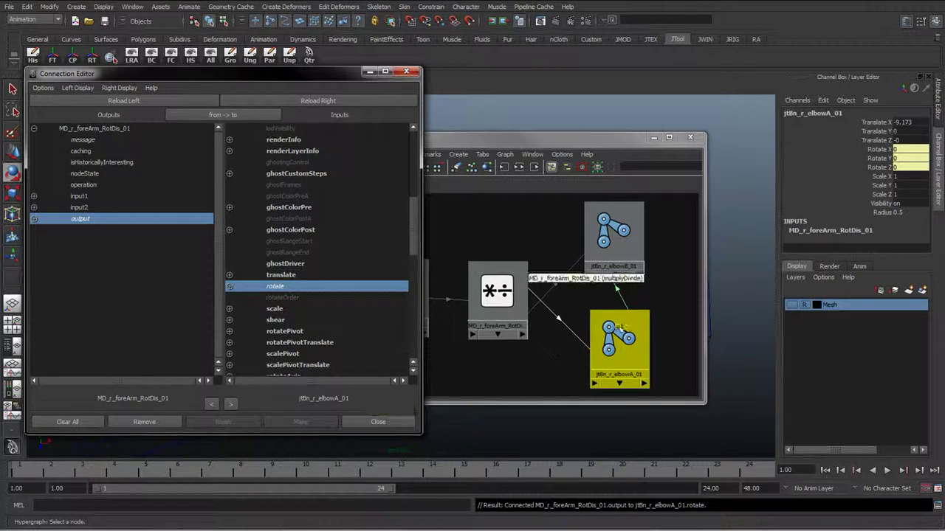
Close the Connection Editor and the Hypershade, and clear the selection
{"action": "left_click", "coordinate": [379, 420]}
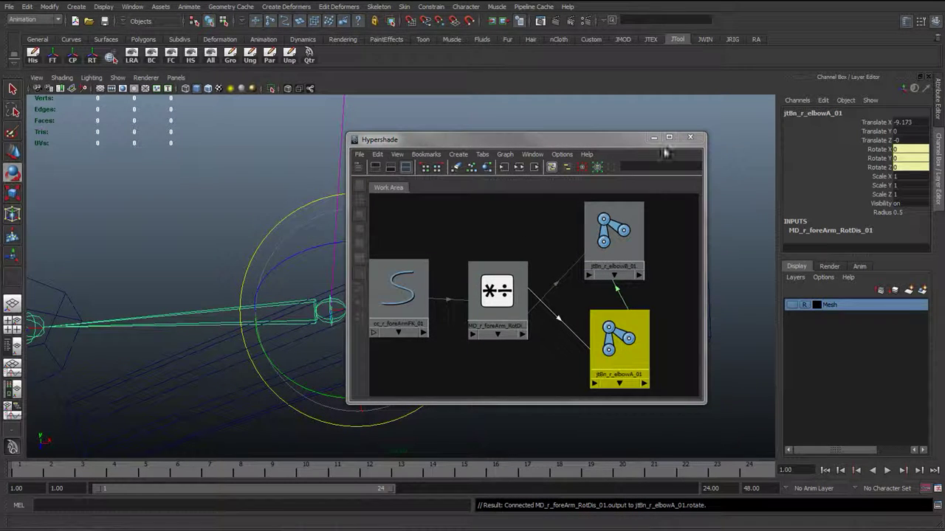
{"action": "left_click", "coordinate": [634, 143]}
{"action": "left_click", "coordinate": [697, 138]}
{"action": "left_click_drag", "start_coordinate": [316, 281], "coordinate": [363, 294], "text": "alt"}
{"action": "left_click", "coordinate": [366, 293]}
Turn on the display of IK handles in the perspective viewport
{"action": "scroll", "coordinate": [498, 327], "scroll_direction": "down", "scroll_amount": 4}
{"action": "mouse_move", "coordinate": [497, 327]}
{"action": "left_mouse_down", "text": "alt"}
{"action": "mouse_move", "coordinate": [458, 318]}
{"action": "mouse_move", "coordinate": [510, 320]}
{"action": "left_mouse_up", "text": "alt"}
{"action": "middle_click_drag", "start_coordinate": [510, 320], "coordinate": [328, 283], "text": "alt"}
{"action": "left_click_drag", "start_coordinate": [329, 285], "coordinate": [443, 280], "text": "alt"}
{"action": "left_click", "coordinate": [120, 78]}
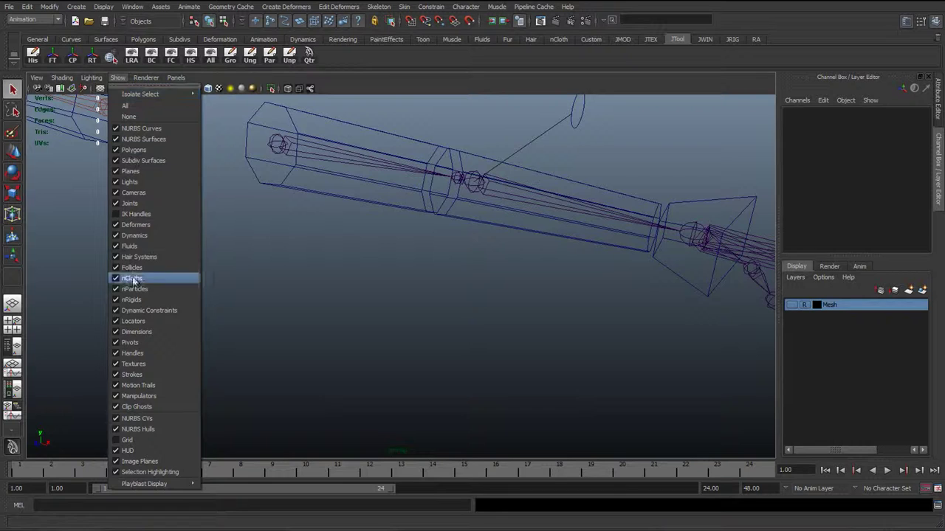
{"action": "left_click", "coordinate": [134, 215]}
{"action": "middle_click_drag", "start_coordinate": [373, 293], "coordinate": [310, 325], "text": "alt"}
{"action": "right_click_drag", "start_coordinate": [310, 325], "coordinate": [484, 287], "text": "alt"}
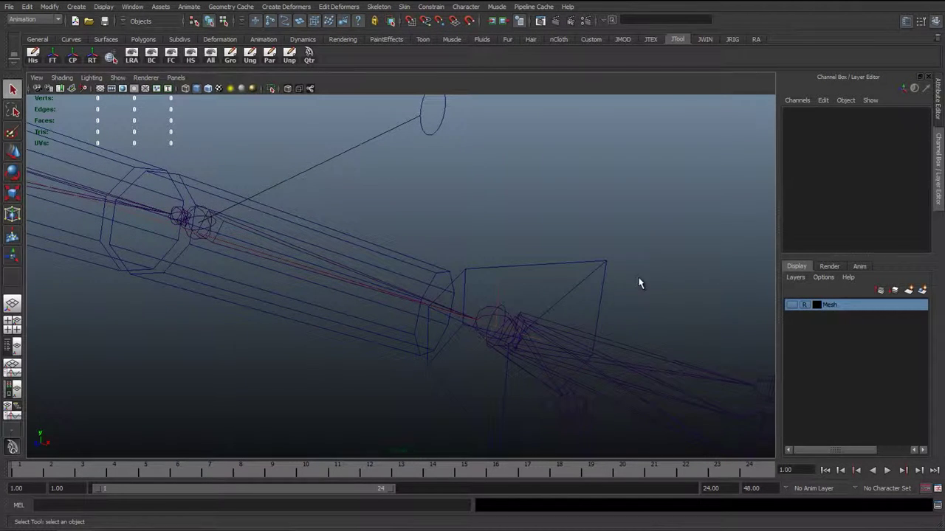
Select the left arm's IK handle ikRP_l_arm_01 and check its Ik Blend channel
{"action": "left_click_drag", "start_coordinate": [927, 139], "coordinate": [923, 192]}
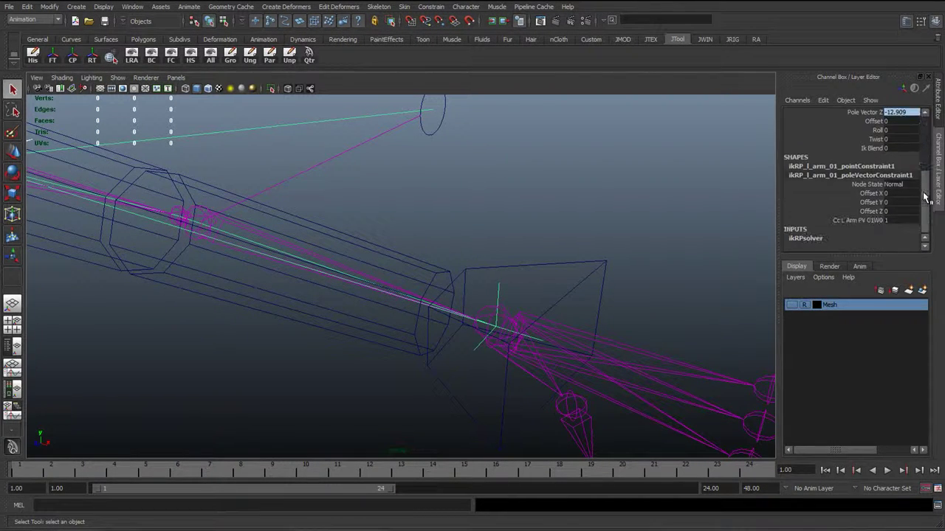
{"action": "left_click", "coordinate": [509, 274]}
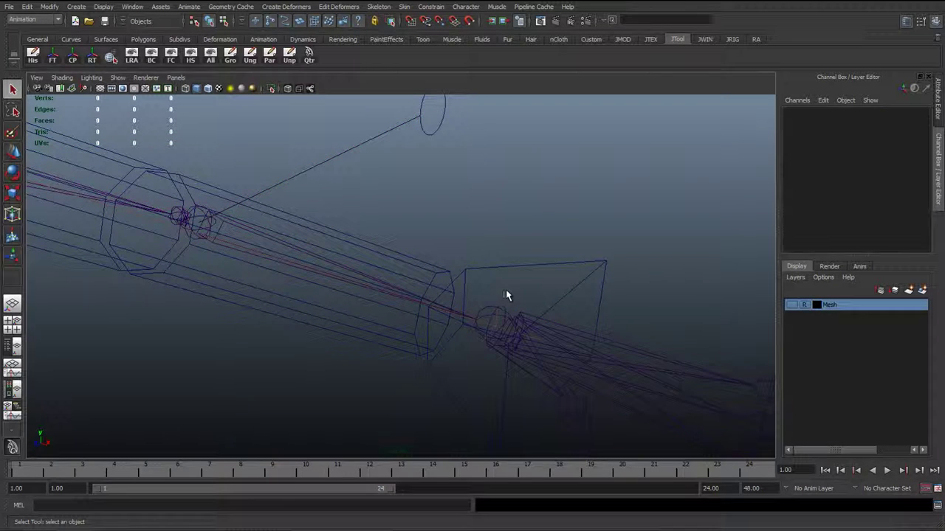
{"action": "left_click", "coordinate": [506, 295]}
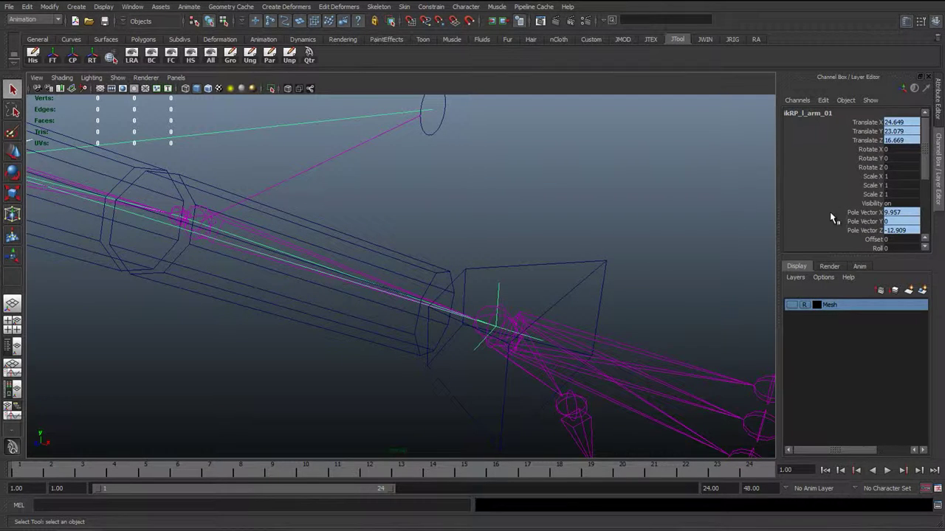
{"action": "left_click_drag", "start_coordinate": [926, 158], "coordinate": [873, 189]}
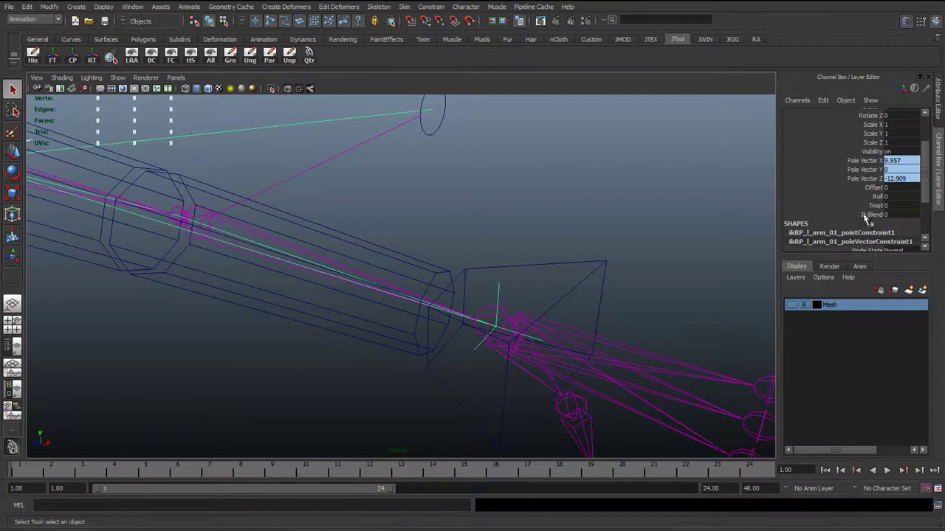
Test the left forearm control cc_l_foreArmFK_01 by rotating it about -49 degrees in Y, and undo the rotation
{"action": "left_click", "coordinate": [373, 243]}
{"action": "left_click", "coordinate": [351, 248]}
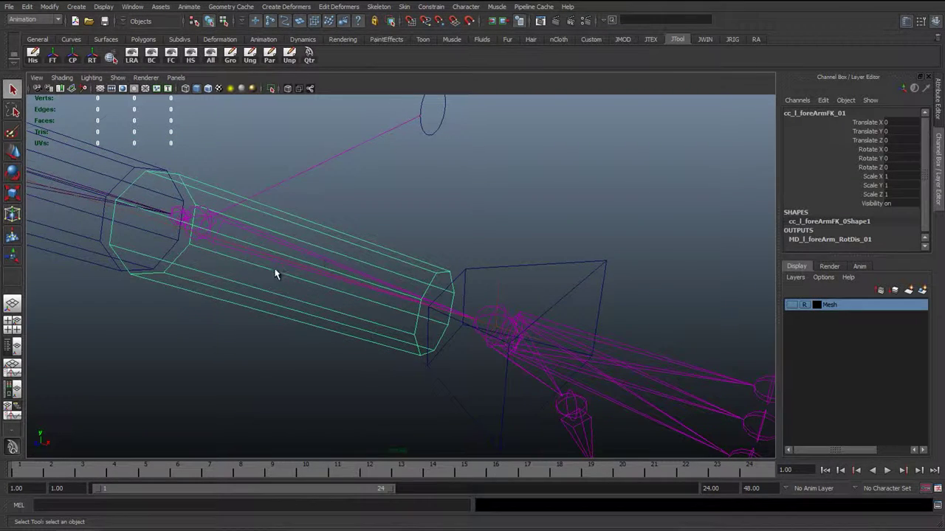
{"action": "scroll", "coordinate": [279, 280], "scroll_direction": "down", "scroll_amount": 6}
{"action": "middle_click_drag", "start_coordinate": [283, 288], "coordinate": [403, 302], "text": "alt"}
{"action": "scroll", "coordinate": [489, 243], "scroll_direction": "up", "scroll_amount": 3}
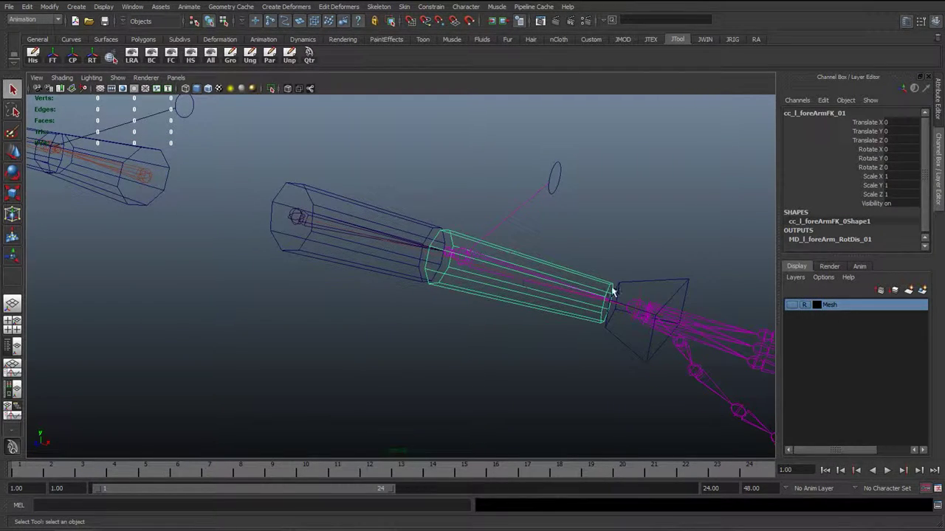
{"action": "key", "text": "e"}
{"action": "left_click_drag", "start_coordinate": [509, 300], "coordinate": [413, 301]}
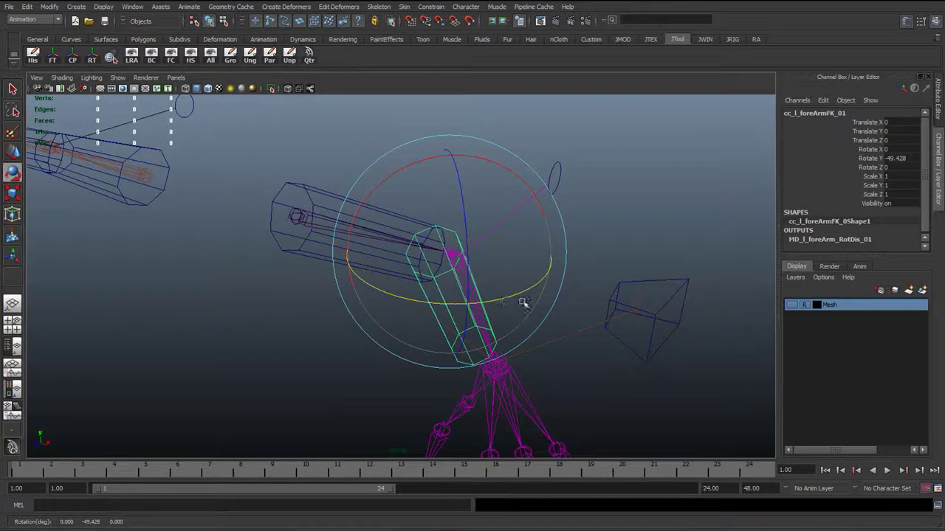
{"action": "key", "text": "ctrl+z"}
Recheck the Ik Blend of ikRP_l_arm_01, and try a rotation of the left forearm FK control before undoing it
{"action": "left_click", "coordinate": [643, 292]}
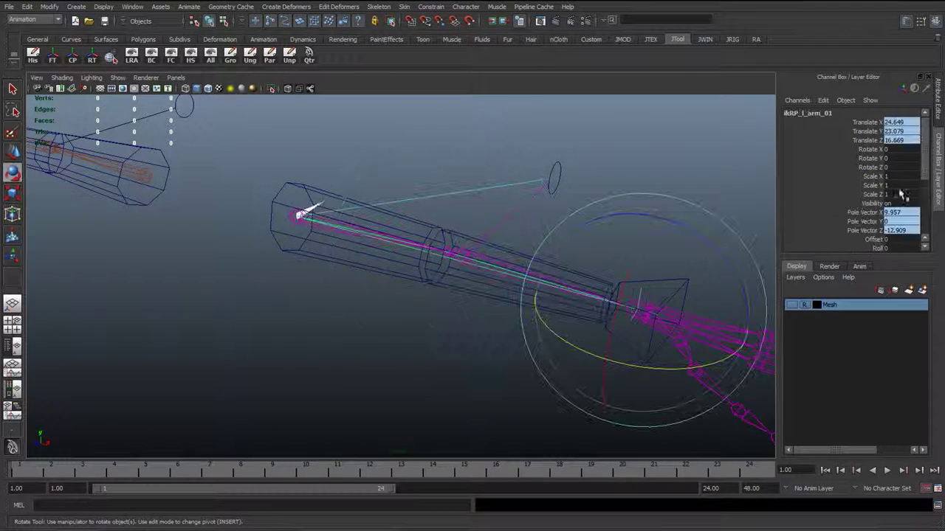
{"action": "scroll", "coordinate": [900, 194], "scroll_direction": "down", "scroll_amount": 2}
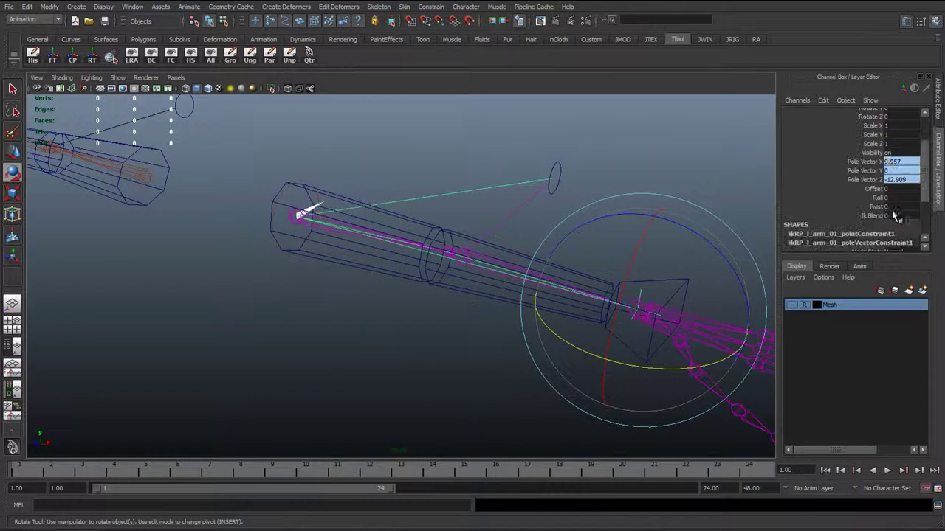
{"action": "left_click", "coordinate": [475, 243]}
{"action": "left_click_drag", "start_coordinate": [477, 303], "coordinate": [438, 320]}
{"action": "key", "text": "ctrl+z"}
Set the Ik Blend of ikRP_l_arm_01 to 0
{"action": "left_click", "coordinate": [642, 293]}
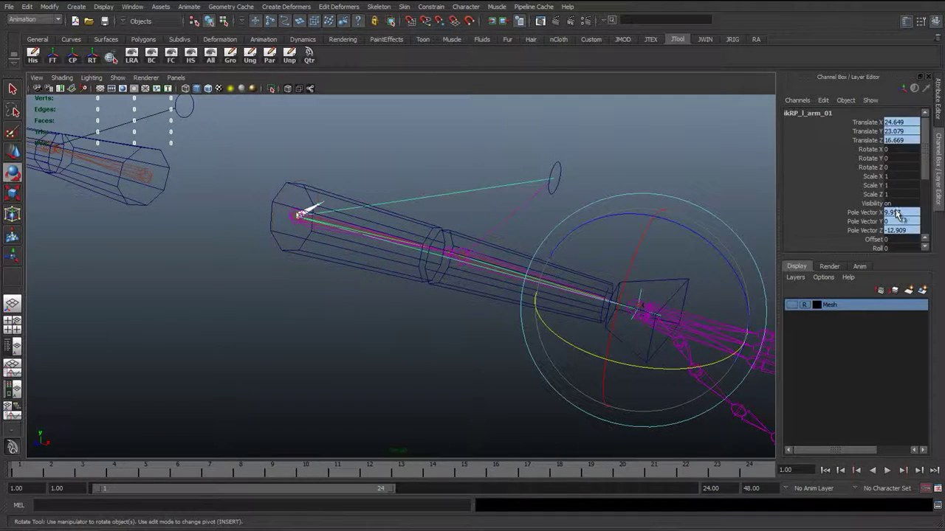
{"action": "scroll", "coordinate": [897, 214], "scroll_direction": "down", "scroll_amount": 2}
{"action": "type", "text": "0"}
{"action": "key", "text": "Return"}
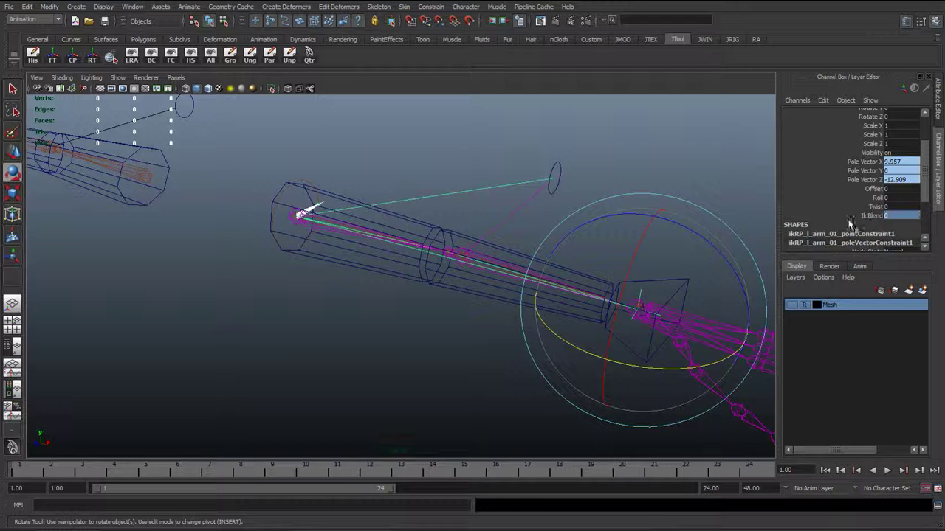
Select the right arm's IK handle ikRP_r_arm_01 and set its Ik Blend to 0
{"action": "left_click_drag", "start_coordinate": [448, 266], "coordinate": [407, 301], "text": "alt"}
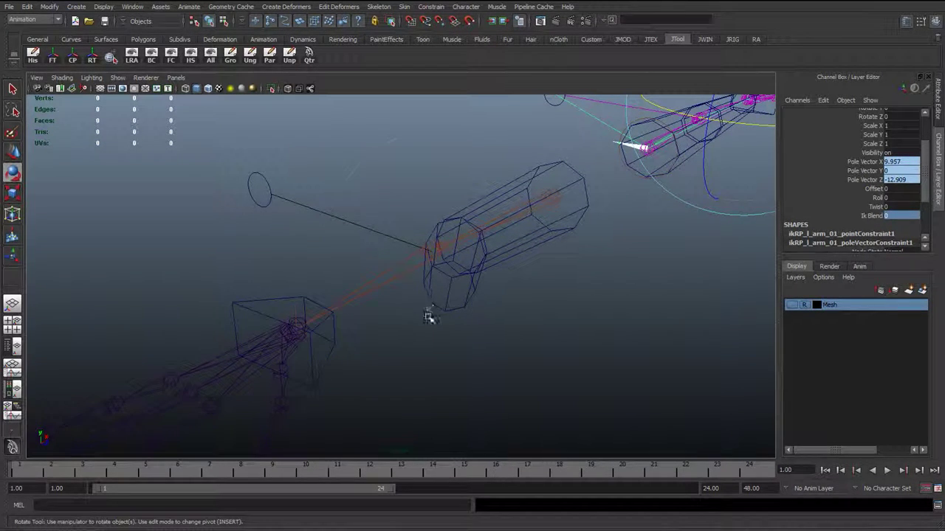
{"action": "left_click", "coordinate": [432, 304]}
{"action": "key", "text": "q"}
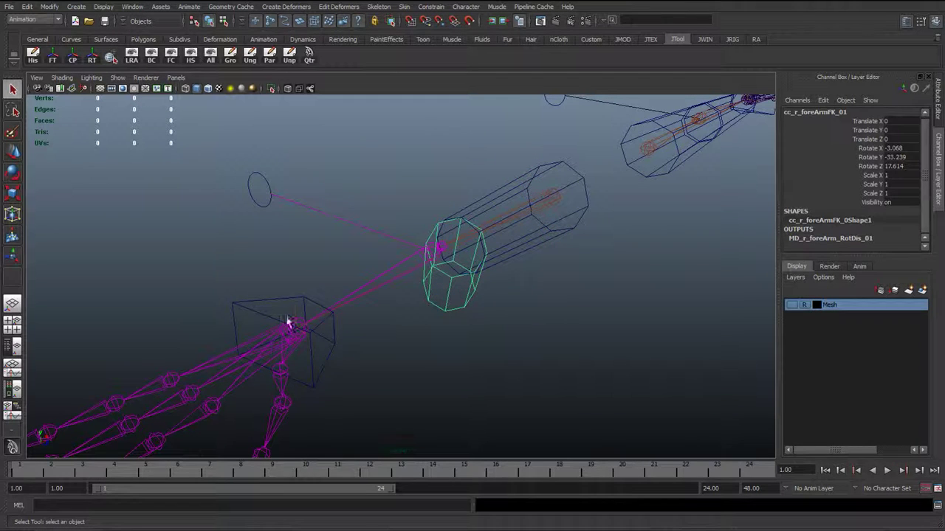
{"action": "left_click", "coordinate": [297, 310]}
{"action": "left_click_drag", "start_coordinate": [922, 167], "coordinate": [928, 185]}
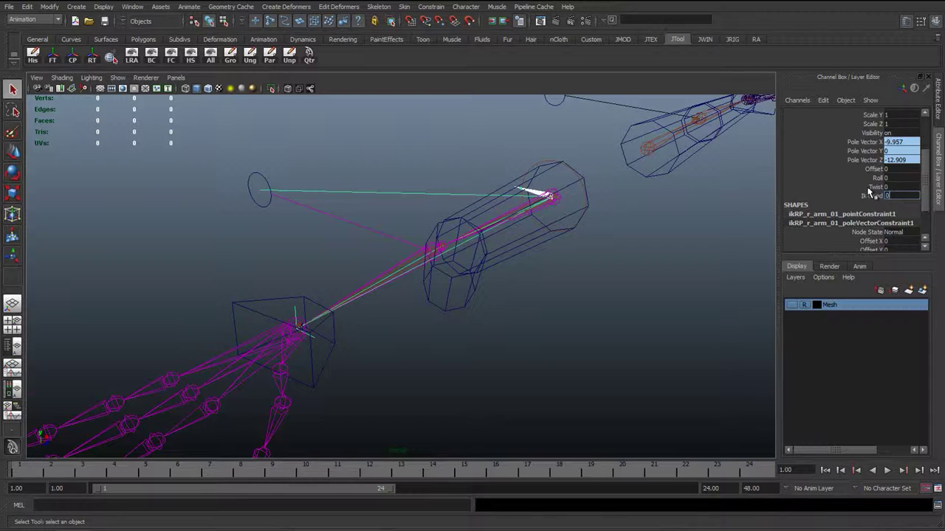
{"action": "key", "text": "Return"}
Reset Rotate X, Y and Z of the right forearm control cc_r_foreArmFK_01 to 0
{"action": "left_click_drag", "start_coordinate": [418, 302], "coordinate": [332, 329], "text": "alt"}
{"action": "middle_click_drag", "start_coordinate": [331, 329], "coordinate": [366, 299], "text": "alt"}
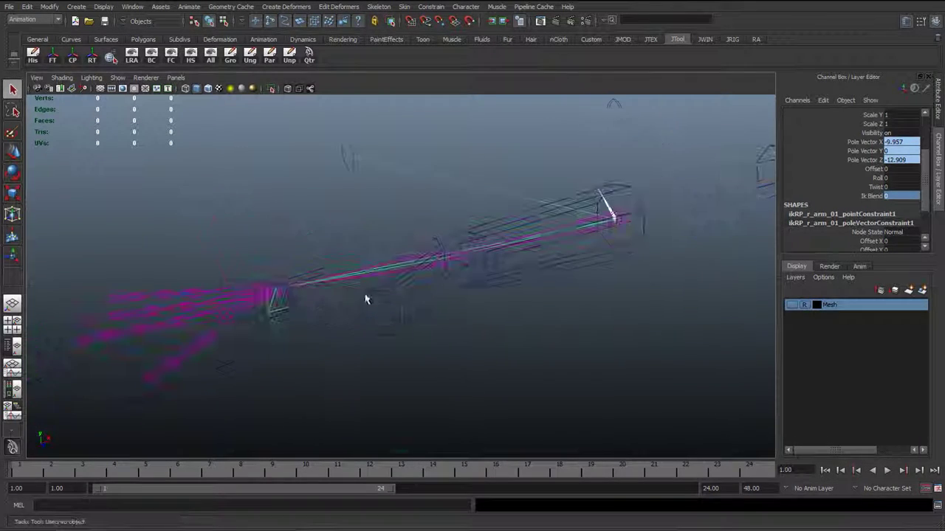
{"action": "left_click", "coordinate": [401, 317]}
{"action": "key", "text": "e"}
{"action": "left_click_drag", "start_coordinate": [424, 282], "coordinate": [450, 265]}
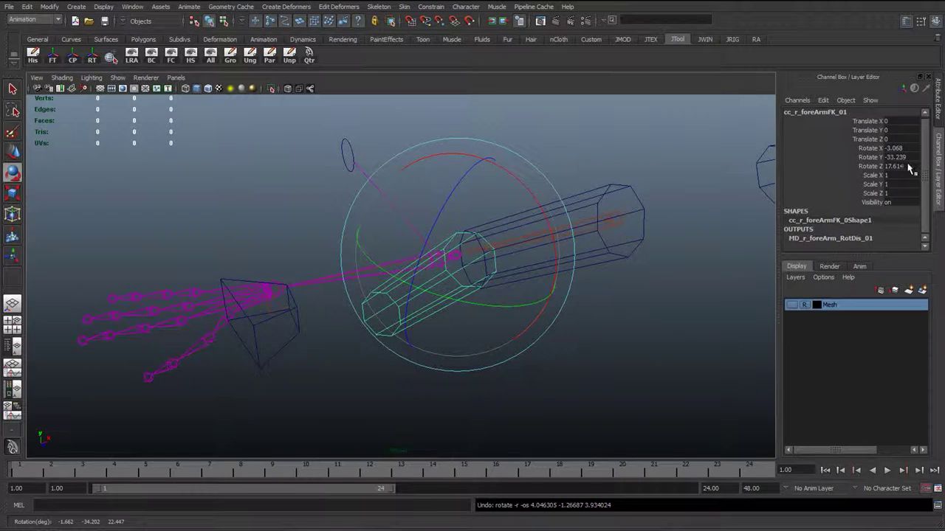
{"action": "left_click_drag", "start_coordinate": [909, 167], "coordinate": [906, 148]}
{"action": "type", "text": "0"}
{"action": "key", "text": "Return"}
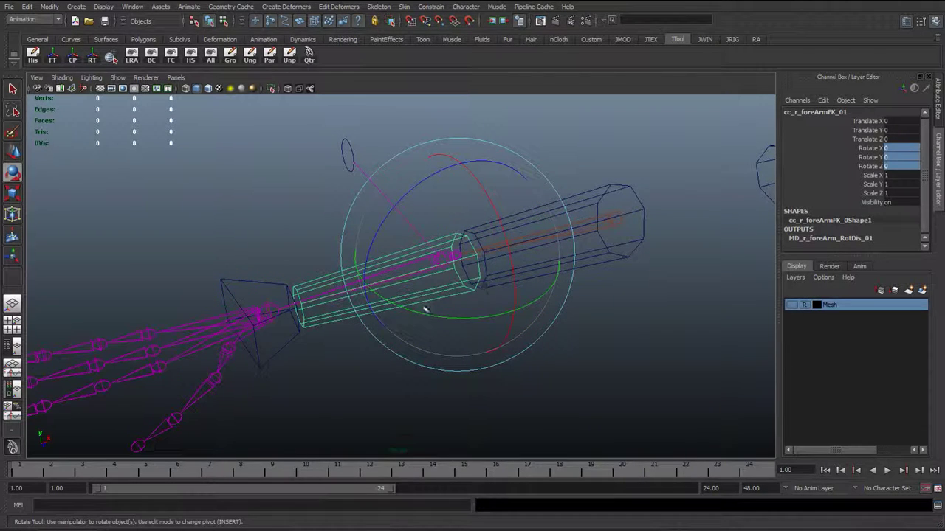
Test rotations of cc_r_foreArmFK_01 around its axes and undo each of them
{"action": "mouse_move", "coordinate": [421, 312]}
{"action": "left_mouse_down", "text": "alt"}
{"action": "mouse_move", "coordinate": [296, 374]}
{"action": "mouse_move", "coordinate": [369, 316]}
{"action": "mouse_move", "coordinate": [458, 318]}
{"action": "mouse_move", "coordinate": [392, 312]}
{"action": "mouse_move", "coordinate": [416, 315]}
{"action": "left_mouse_up", "text": "alt"}
{"action": "key", "text": "ctrl+z"}
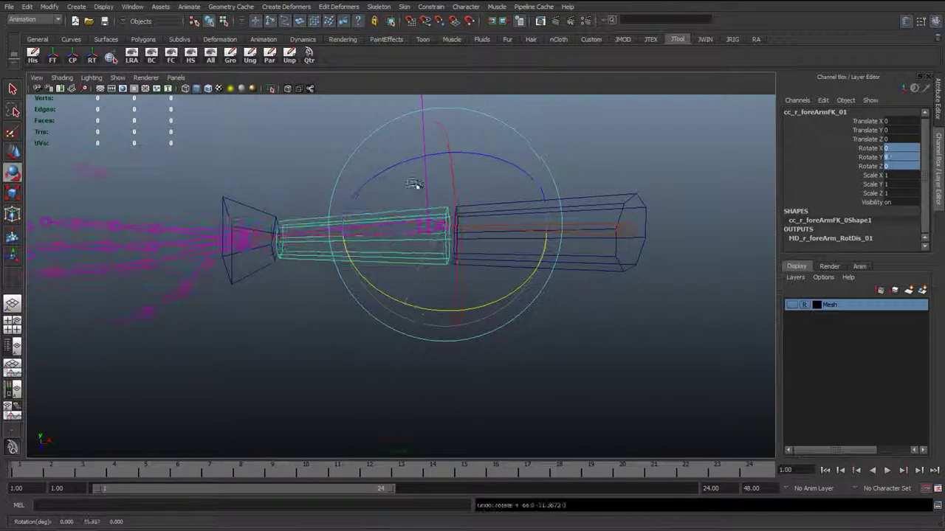
{"action": "left_click_drag", "start_coordinate": [416, 160], "coordinate": [531, 193]}
{"action": "key", "text": "ctrl+z"}
{"action": "key", "text": "ctrl+z"}
{"action": "key", "text": "ctrl+z"}
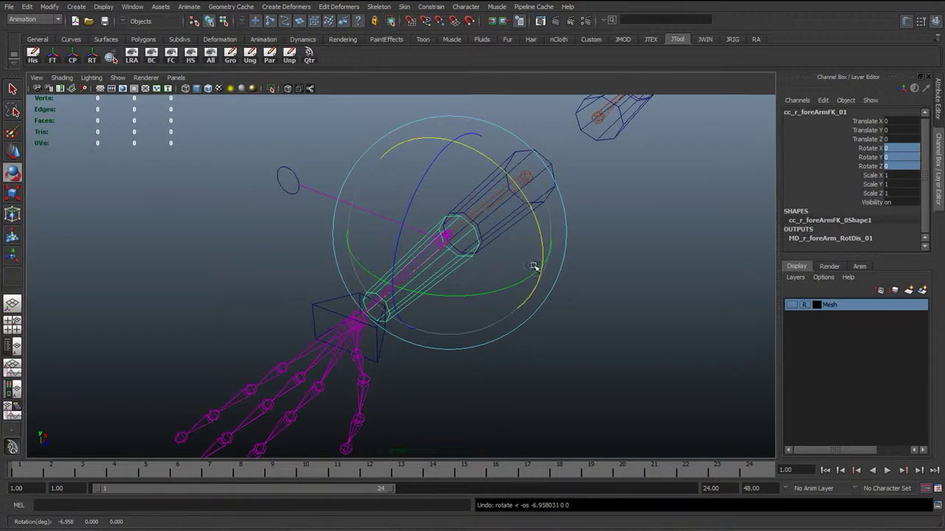
Rotate cc_r_foreArmFK_01 in Y and set its Rotate Y to -50
{"action": "left_click_drag", "start_coordinate": [534, 268], "coordinate": [193, 263], "text": "alt"}
{"action": "left_click_drag", "start_coordinate": [278, 296], "coordinate": [298, 287], "text": "alt"}
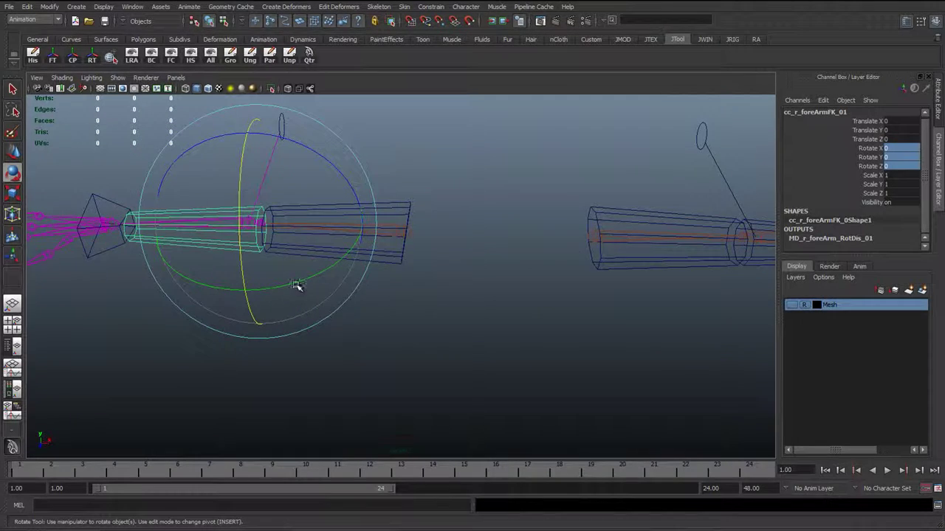
{"action": "middle_click_drag", "start_coordinate": [380, 302], "coordinate": [483, 346], "text": "alt"}
{"action": "left_click_drag", "start_coordinate": [403, 337], "coordinate": [445, 325]}
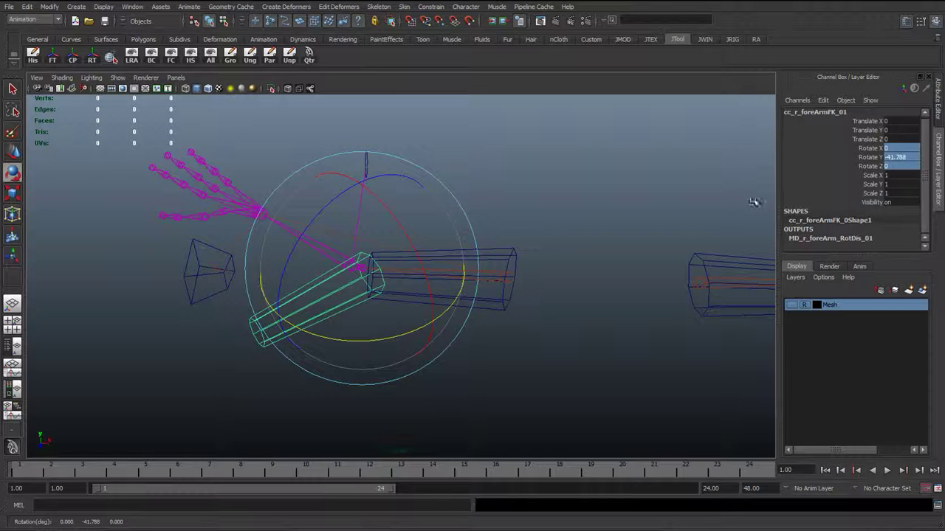
{"action": "double_click", "coordinate": [892, 158]}
{"action": "key", "text": "Return"}
{"action": "key", "text": "q"}
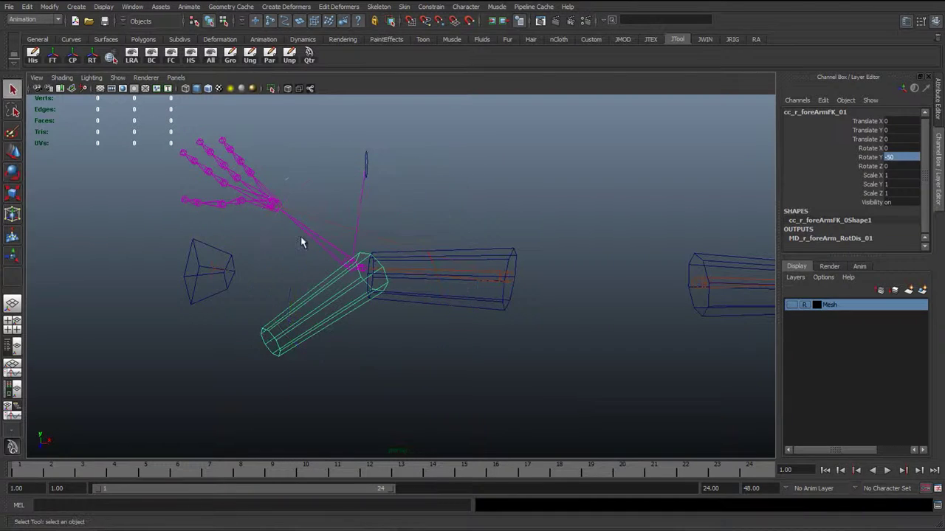
Select the jtBn_r_elbowB_01 joint and inspect its Rotate Y against the bend of the forearm control
{"action": "left_click", "coordinate": [321, 251]}
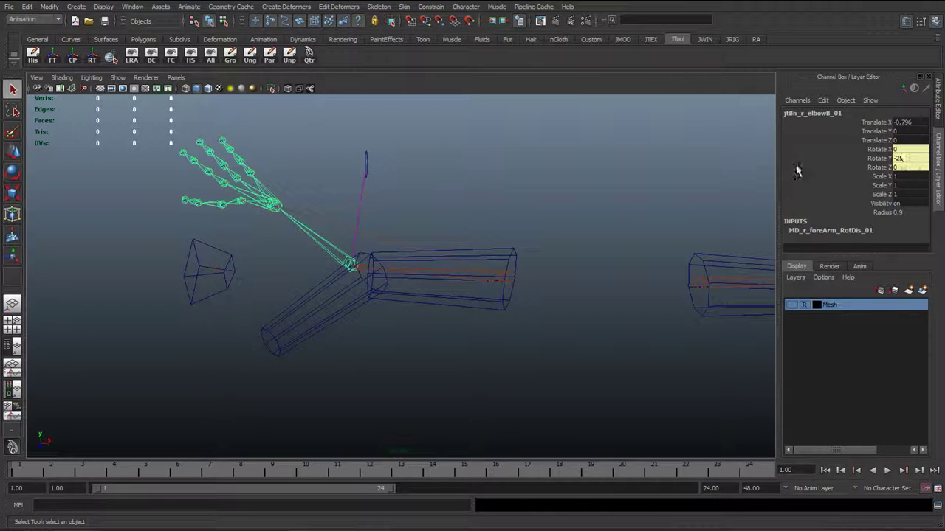
{"action": "left_click", "coordinate": [906, 160]}
{"action": "middle_click_drag", "start_coordinate": [301, 265], "coordinate": [366, 276], "text": "alt"}
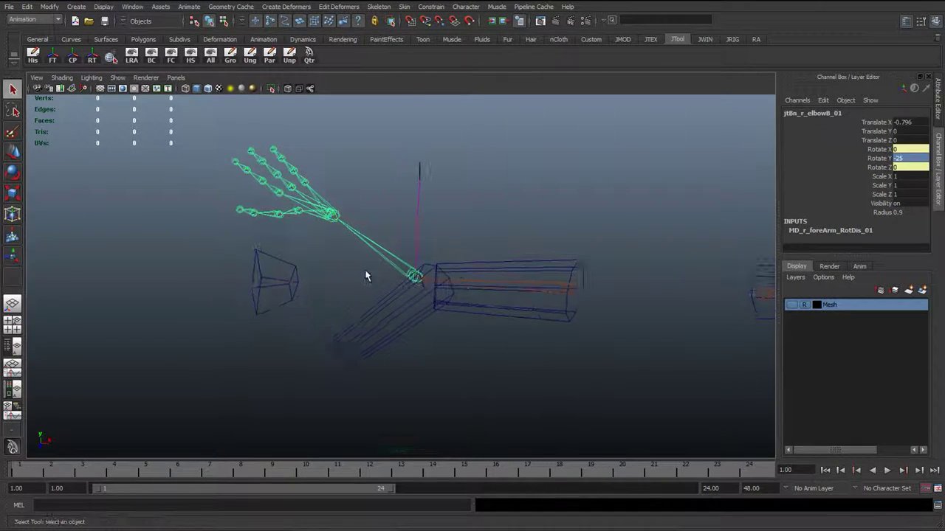
{"action": "left_click_drag", "start_coordinate": [329, 271], "coordinate": [415, 290], "text": "alt"}
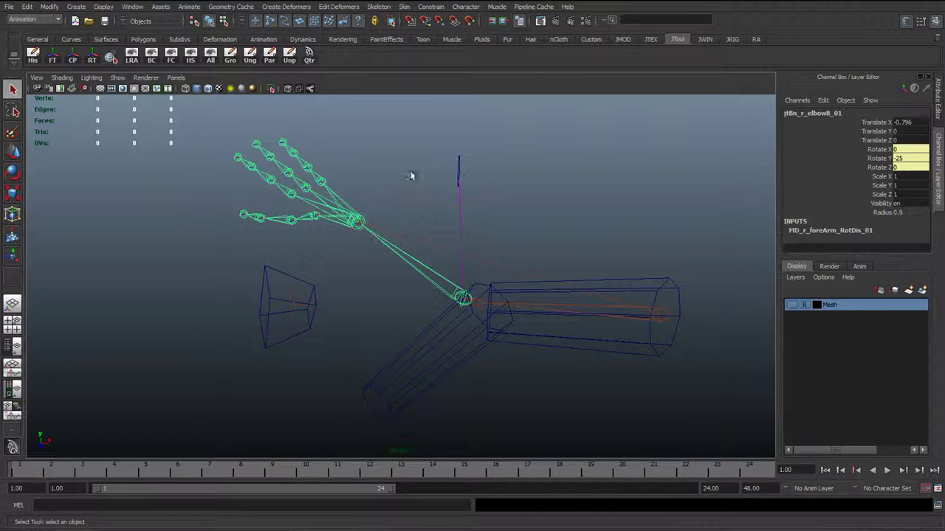
Select cc_r_foreArmFK_01 and reset its Rotate Y to 0
{"action": "left_click", "coordinate": [427, 379]}
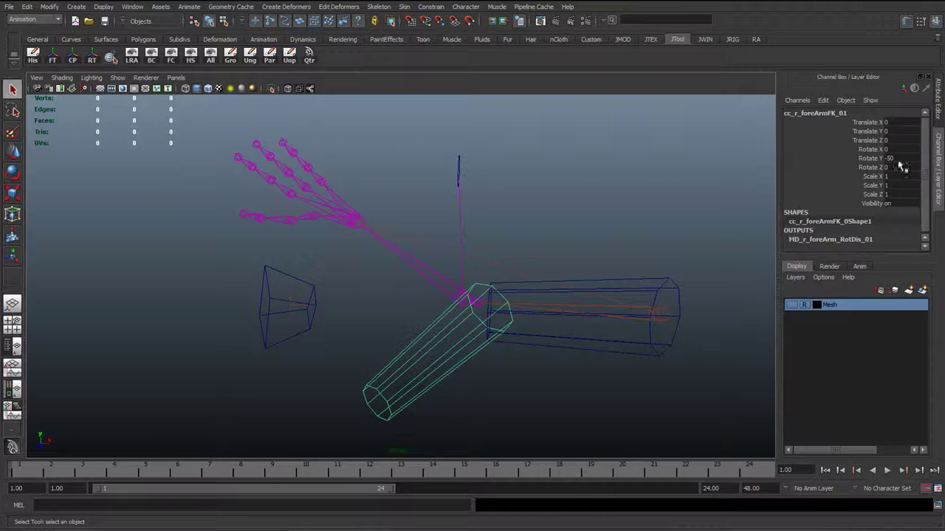
{"action": "type", "text": "0"}
{"action": "key", "text": "Return"}
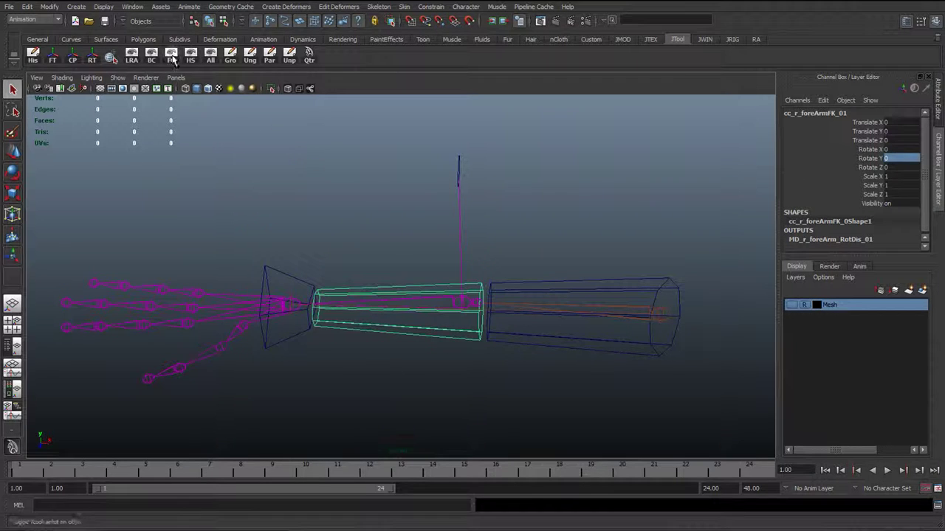
Open the Hypershade and select the MD_r_foreArm_RotDis_01 node among its utility nodes
{"action": "left_click", "coordinate": [103, 7]}
{"action": "mouse_move", "coordinate": [133, 7]}
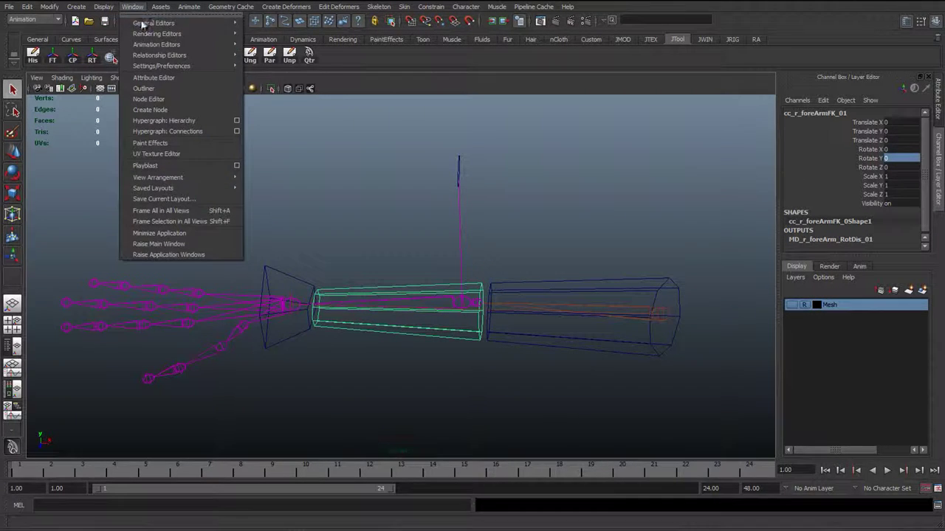
{"action": "mouse_move", "coordinate": [185, 34]}
{"action": "left_click", "coordinate": [271, 63]}
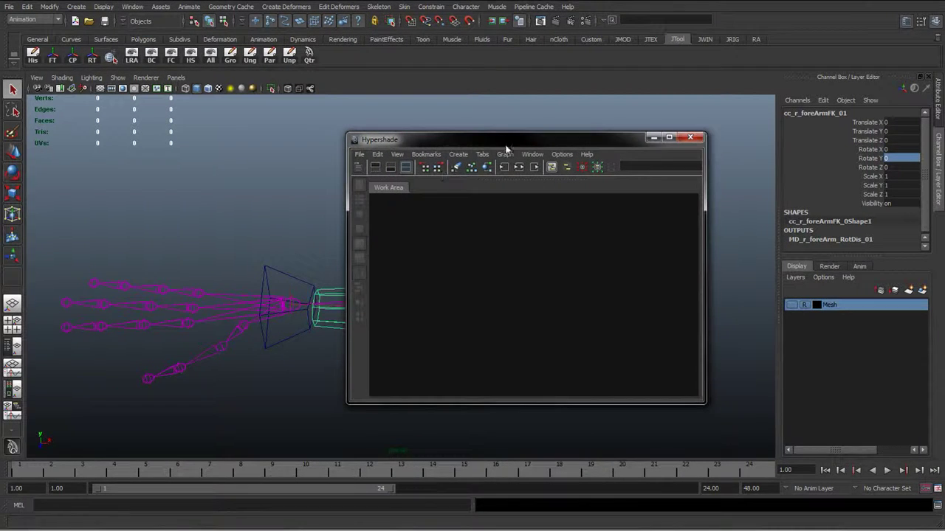
{"action": "left_click_drag", "start_coordinate": [506, 148], "coordinate": [629, 151]}
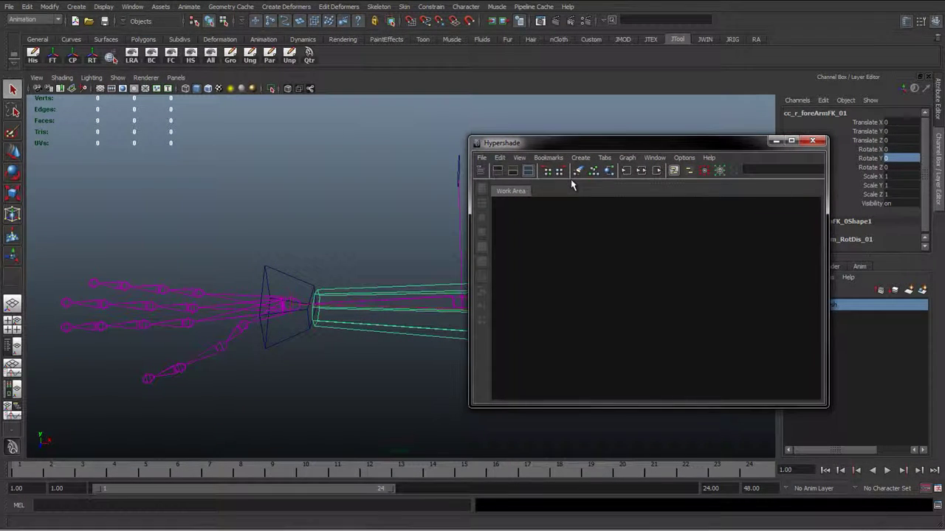
{"action": "left_click", "coordinate": [580, 188]}
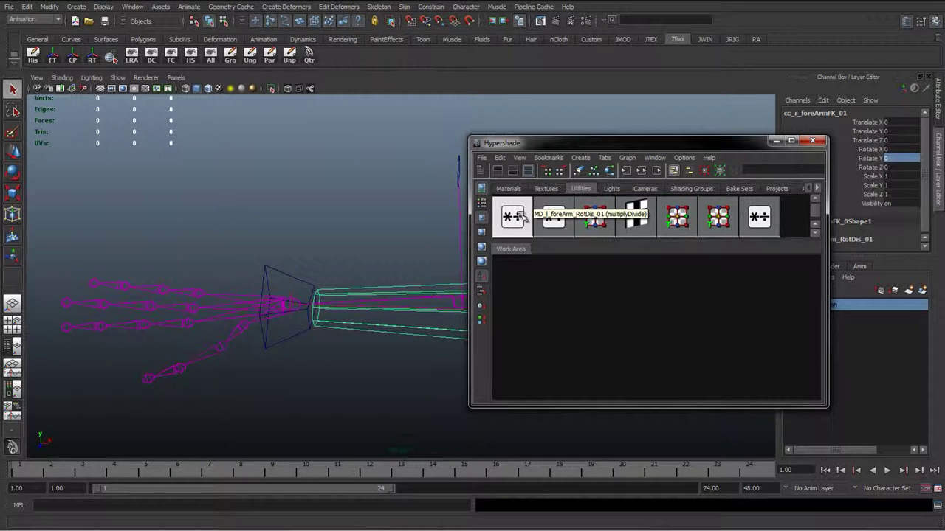
{"action": "left_click", "coordinate": [519, 216]}
{"action": "left_click", "coordinate": [554, 218]}
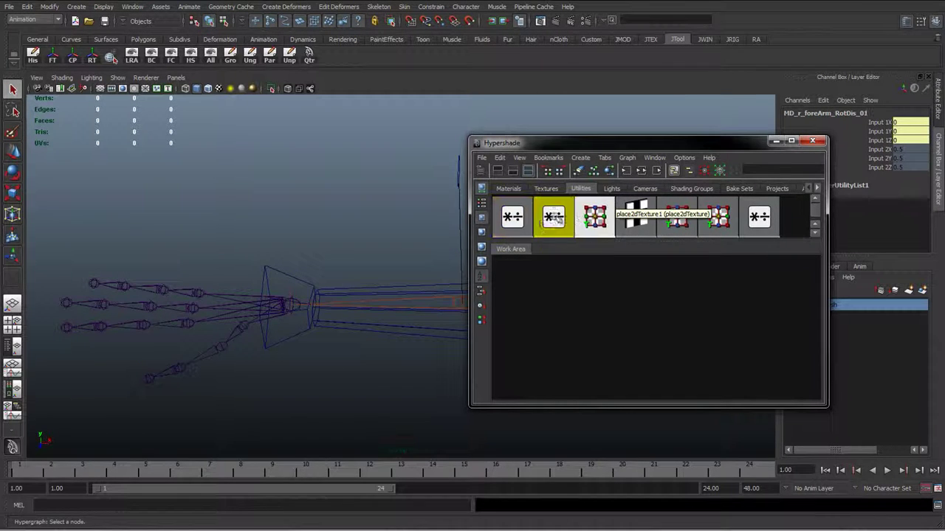
Graph the input and output connections of MD_r_foreArm_RotDis_01 and unlock its Input 2 attributes
{"action": "left_click", "coordinate": [640, 170]}
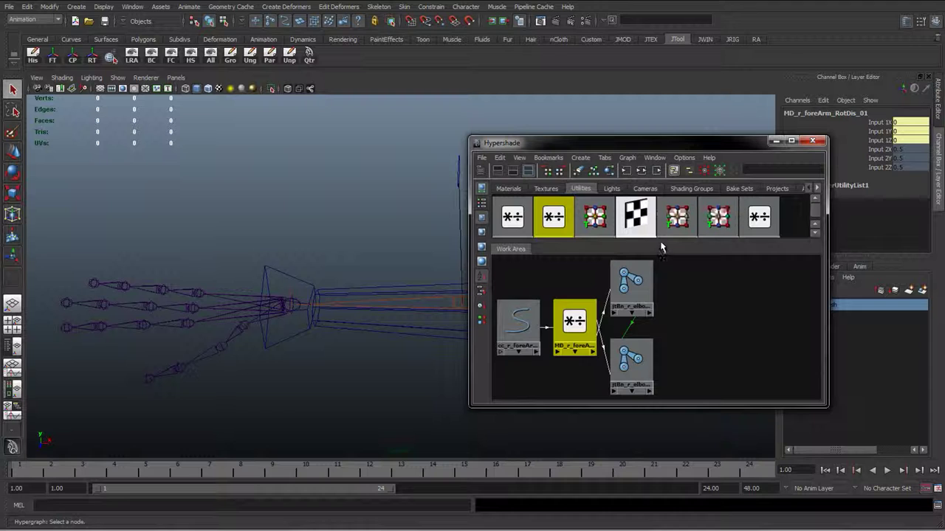
{"action": "left_click_drag", "start_coordinate": [660, 234], "coordinate": [208, 53]}
{"action": "middle_click_drag", "start_coordinate": [411, 228], "coordinate": [616, 247], "text": "alt"}
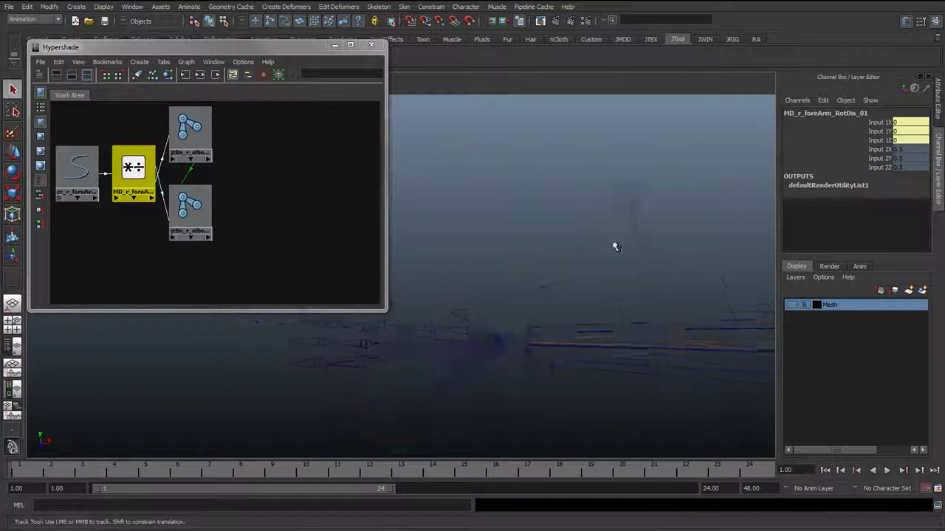
{"action": "right_click", "coordinate": [868, 157]}
{"action": "left_click", "coordinate": [868, 369]}
Rotate cc_r_foreArmFK_01 to about -7, -26 and 15 degrees in X, Y and Z to test the elbow joints
{"action": "middle_click_drag", "start_coordinate": [605, 290], "coordinate": [531, 295], "text": "alt"}
{"action": "left_click", "coordinate": [533, 332]}
{"action": "key", "text": "e"}
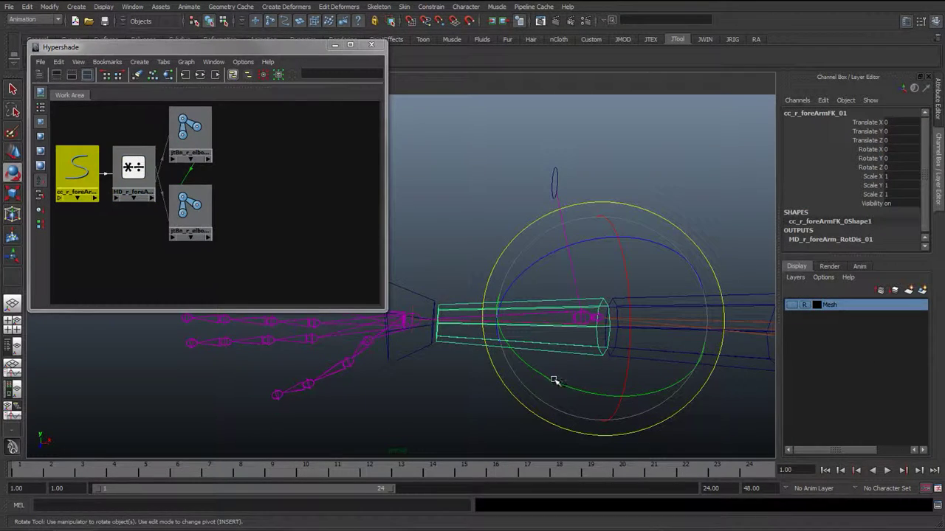
{"action": "left_click_drag", "start_coordinate": [553, 379], "coordinate": [599, 257]}
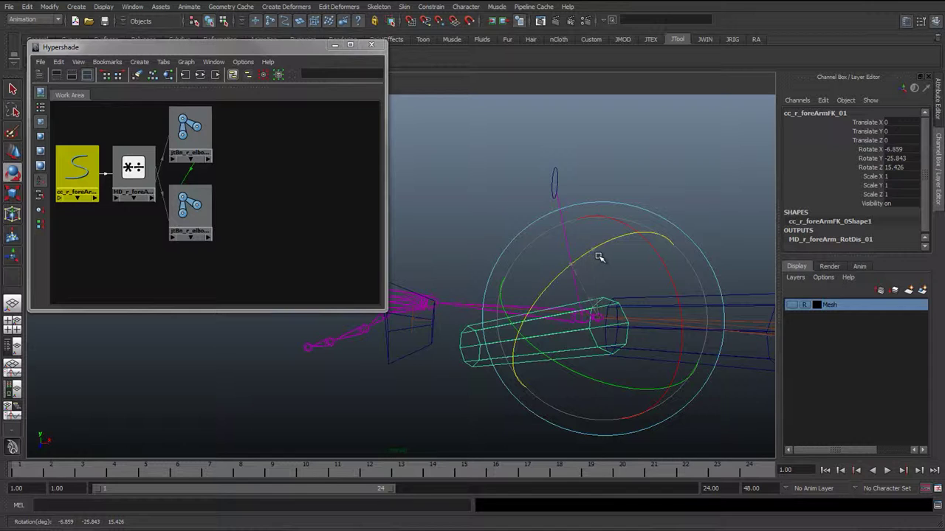
{"action": "left_click_drag", "start_coordinate": [561, 327], "coordinate": [479, 314], "text": "alt"}
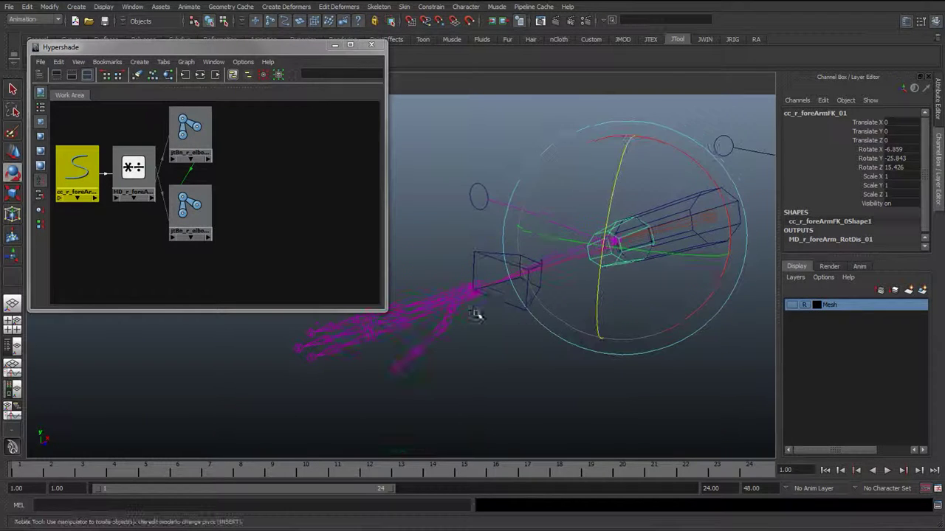
Set Input 2Y and Input 2Z of MD_r_foreArm_RotDis_01 to -0.5
{"action": "left_click", "coordinate": [137, 172]}
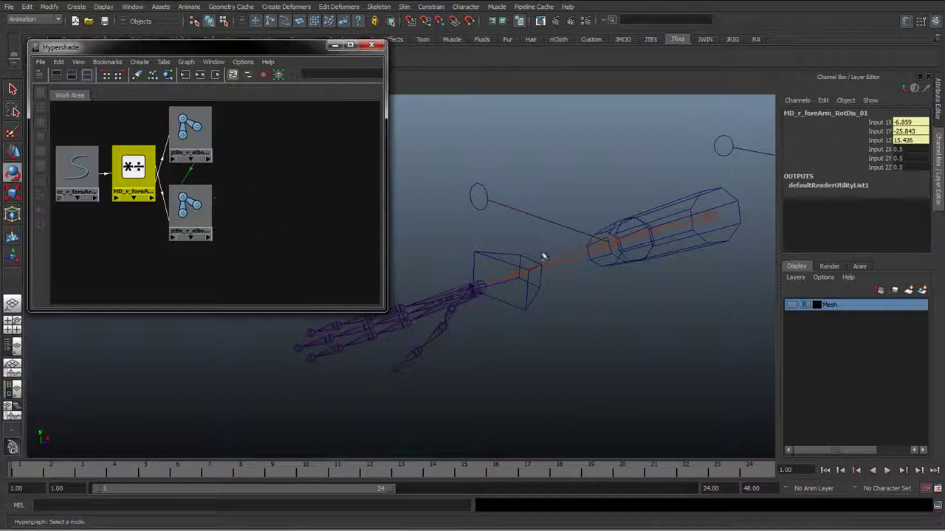
{"action": "double_click", "coordinate": [899, 159]}
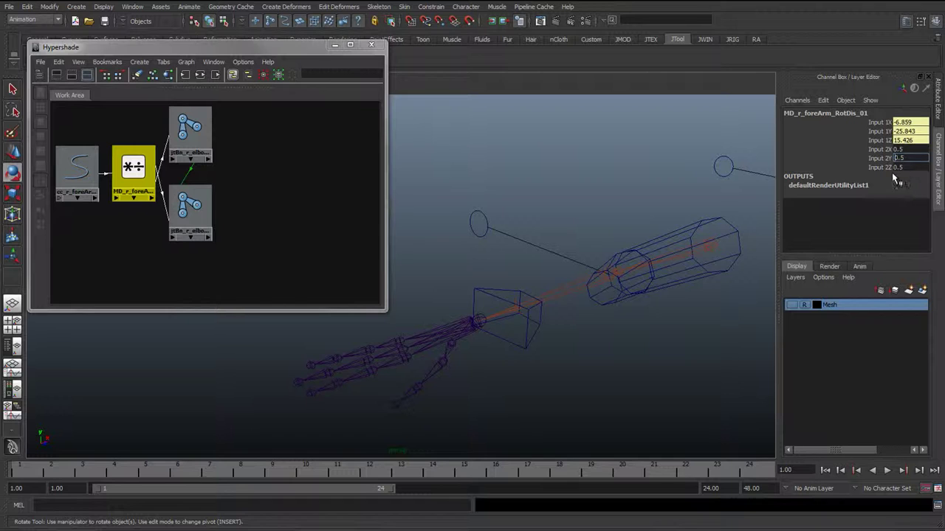
{"action": "type", "text": "-0.5"}
{"action": "key", "text": "Return"}
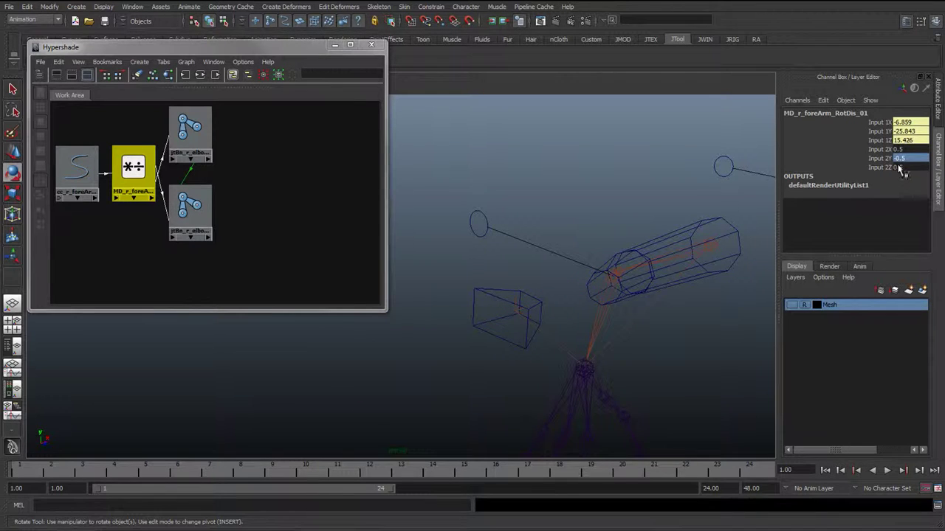
{"action": "double_click", "coordinate": [899, 167]}
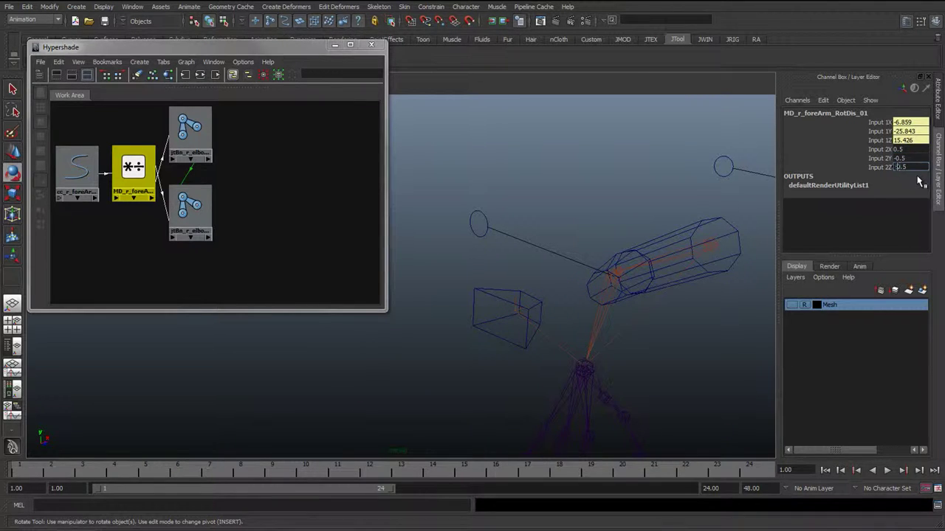
{"action": "key", "text": "Return"}
{"action": "left_click_drag", "start_coordinate": [635, 307], "coordinate": [488, 313], "text": "alt"}
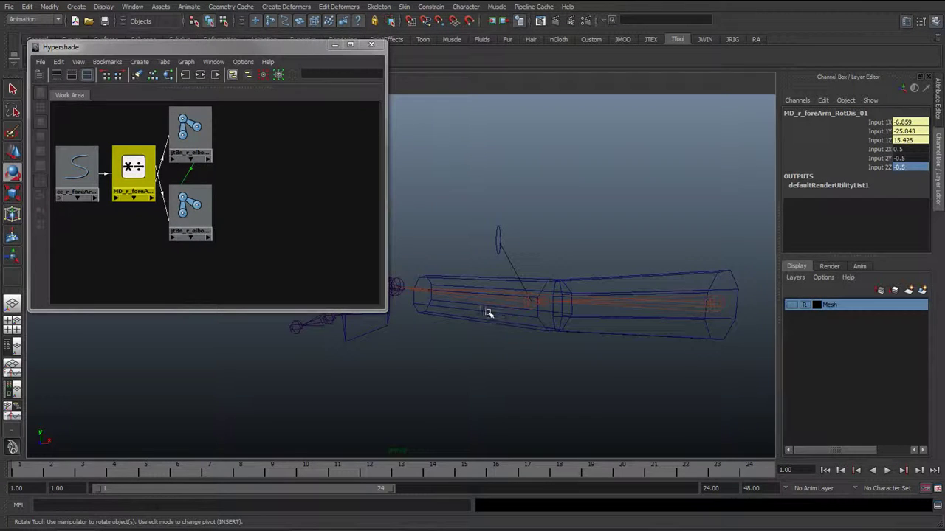
Select cc_r_foreArmFK_01 and reset its Rotate X, Y and Z to 0
{"action": "left_click", "coordinate": [454, 315]}
{"action": "middle_click_drag", "start_coordinate": [525, 265], "coordinate": [548, 269], "text": "alt"}
{"action": "left_click_drag", "start_coordinate": [903, 150], "coordinate": [900, 169]}
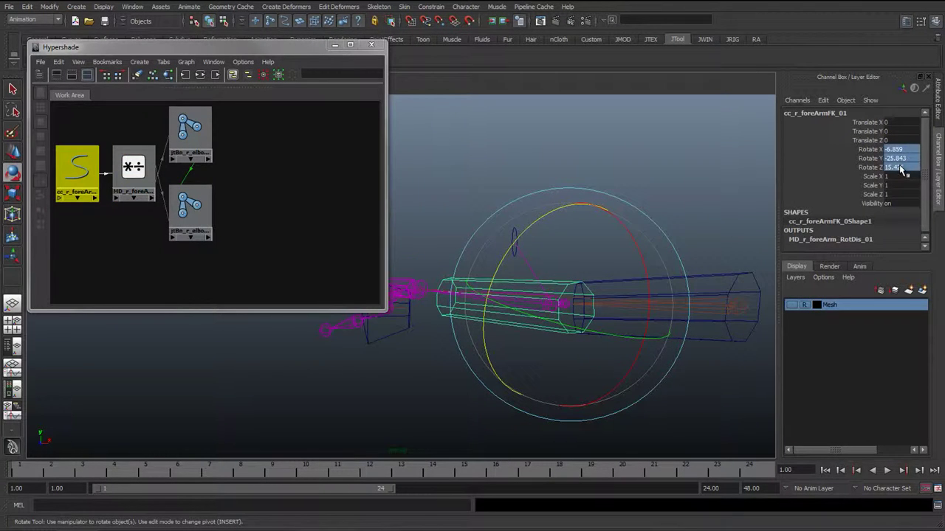
{"action": "key", "text": "Return"}
{"action": "left_click_drag", "start_coordinate": [491, 288], "coordinate": [525, 255], "text": "alt"}
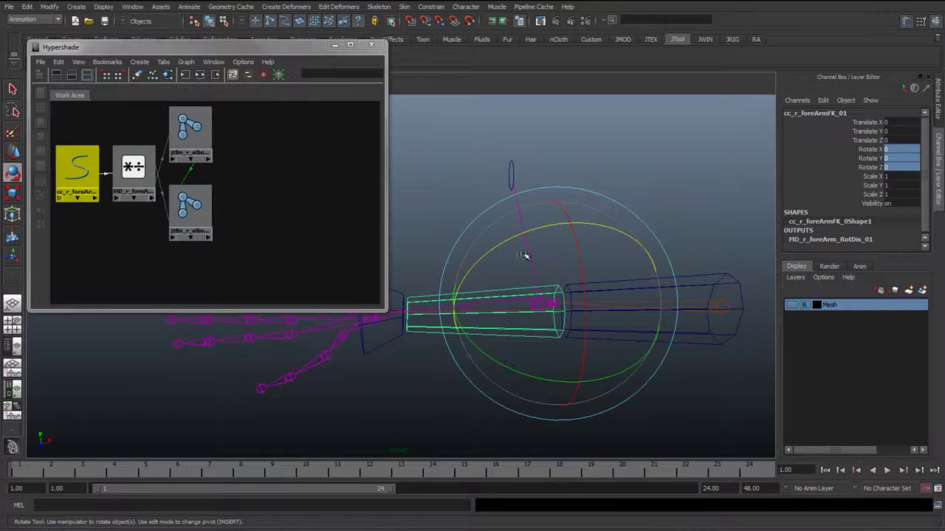
Test-rotate cc_r_foreArmFK_01 in X, undo that, and set its Rotate Y to 90 and finally to -90
{"action": "left_click_drag", "start_coordinate": [583, 279], "coordinate": [568, 310]}
{"action": "key", "text": "ctrl+z"}
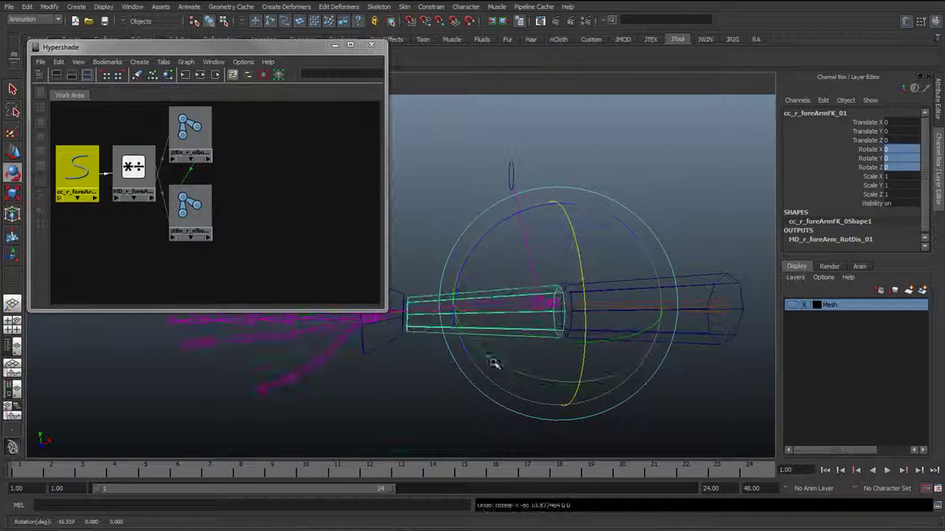
{"action": "left_click_drag", "start_coordinate": [492, 361], "coordinate": [613, 348], "text": "alt"}
{"action": "left_click", "coordinate": [897, 158]}
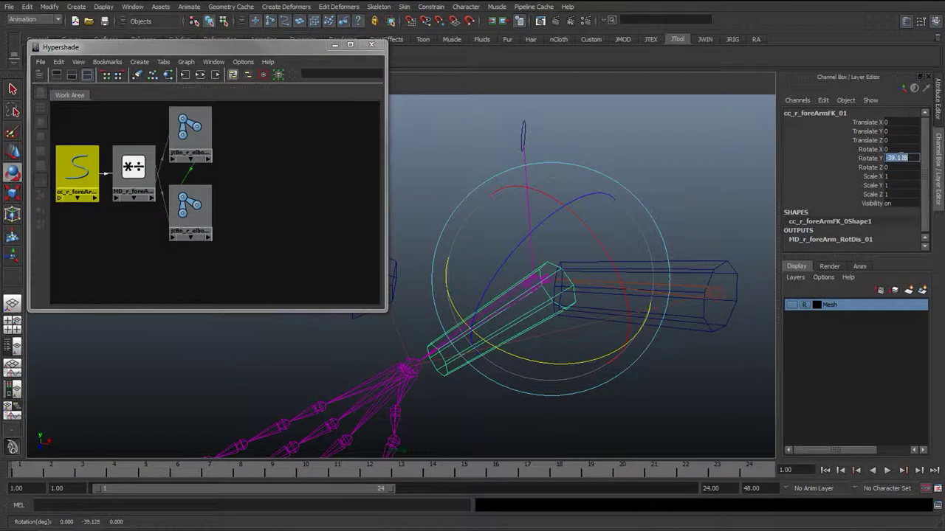
{"action": "type", "text": "90"}
{"action": "key", "text": "Return"}
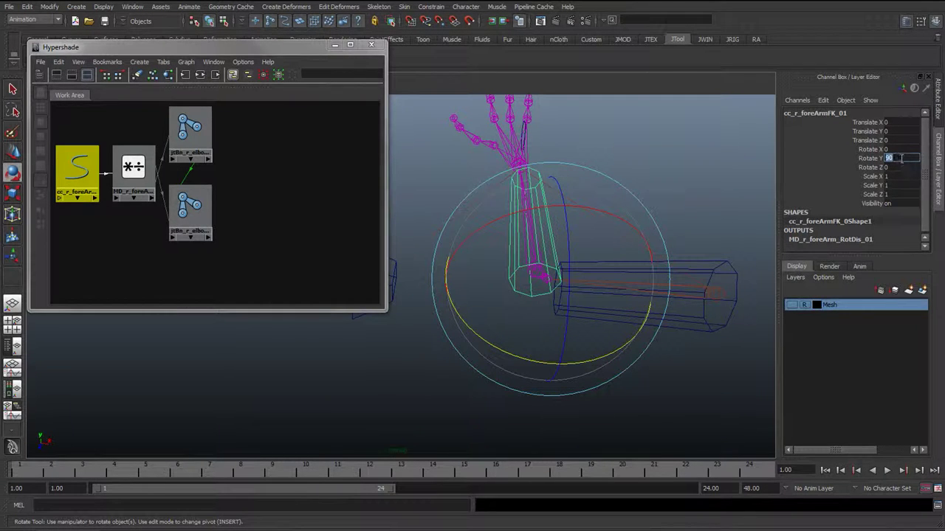
{"action": "key", "text": "Return"}
Compare the Rotate Y values of jtBn_r_elbowA_01 and jtBn_r_elbowB_01 with that of cc_r_foreArmFK_01 by selecting each node in the graph
{"action": "left_click_drag", "start_coordinate": [530, 301], "coordinate": [423, 342], "text": "alt"}
{"action": "middle_click_drag", "start_coordinate": [423, 342], "coordinate": [472, 327], "text": "alt"}
{"action": "right_click_drag", "start_coordinate": [473, 327], "coordinate": [517, 328], "text": "alt"}
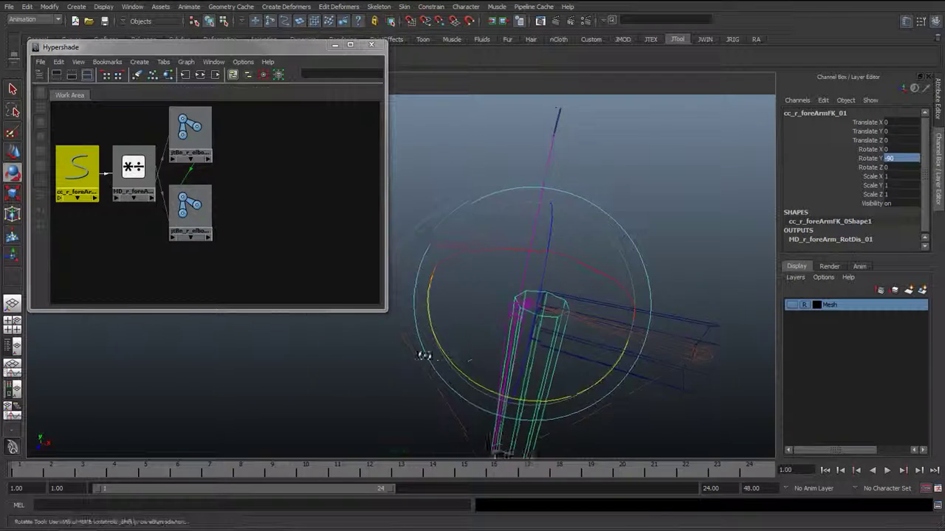
{"action": "left_click_drag", "start_coordinate": [424, 354], "coordinate": [480, 302], "text": "alt"}
{"action": "middle_click_drag", "start_coordinate": [481, 302], "coordinate": [580, 262], "text": "alt"}
{"action": "left_click", "coordinate": [189, 130]}
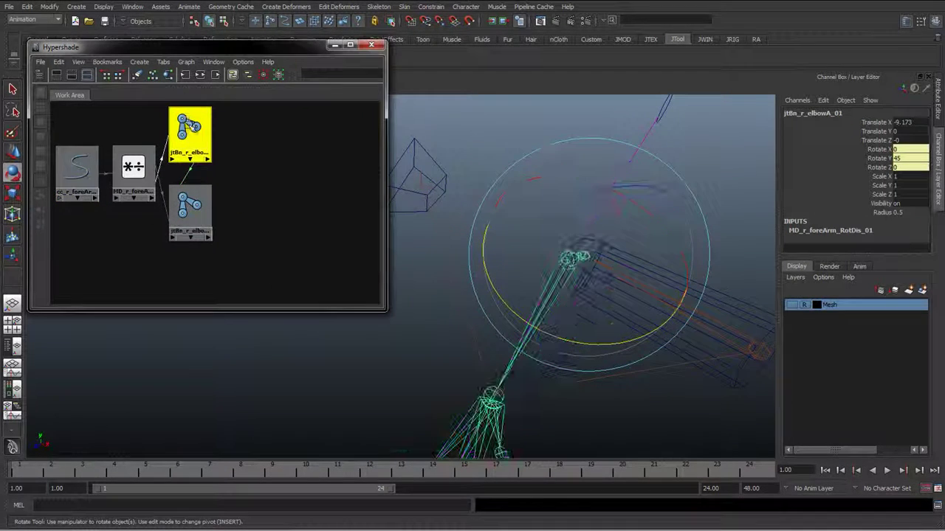
{"action": "left_click", "coordinate": [255, 207]}
{"action": "left_click", "coordinate": [70, 181]}
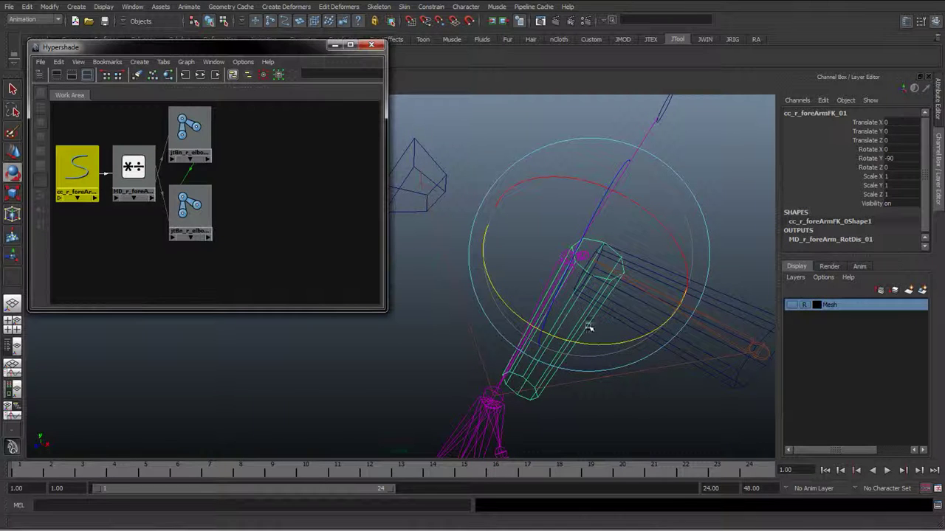
{"action": "left_click", "coordinate": [190, 133]}
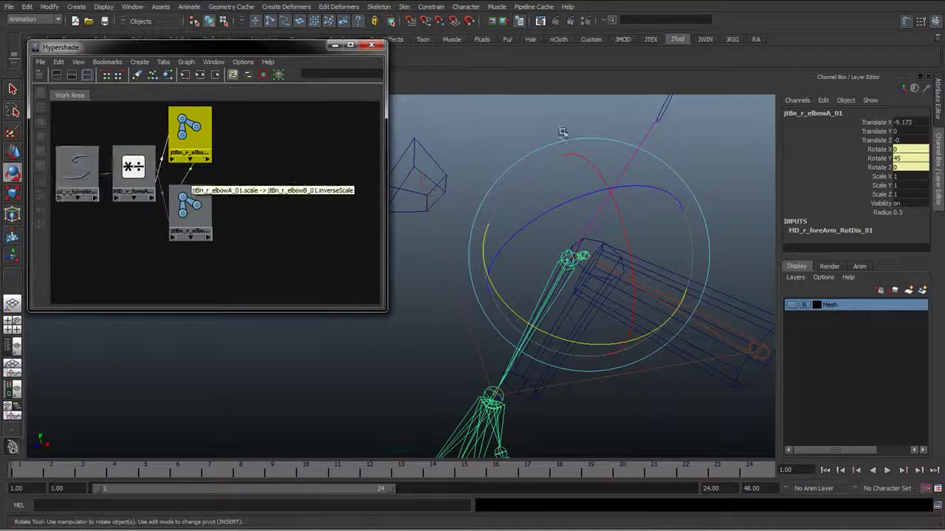
{"action": "left_click", "coordinate": [190, 206]}
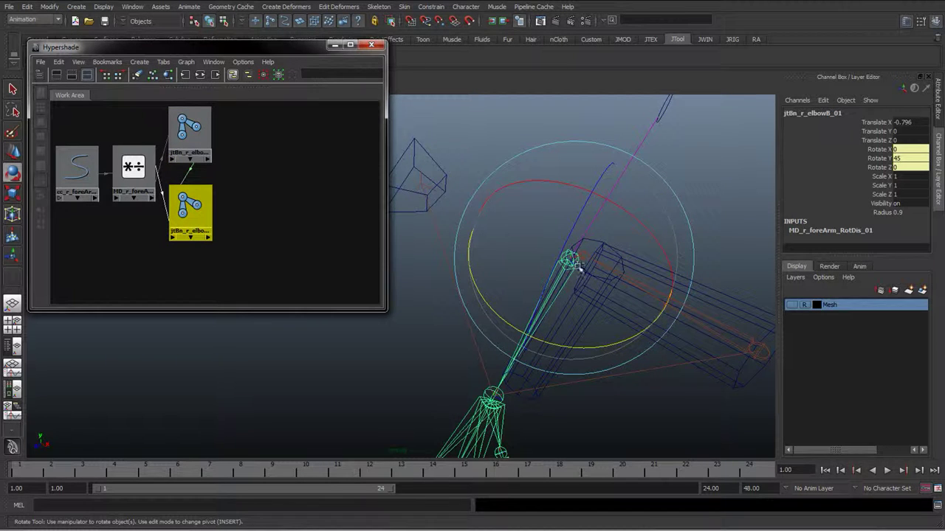
Select cc_r_foreArmFK_01 again and return its Rotate Y to 0
{"action": "key", "text": "q"}
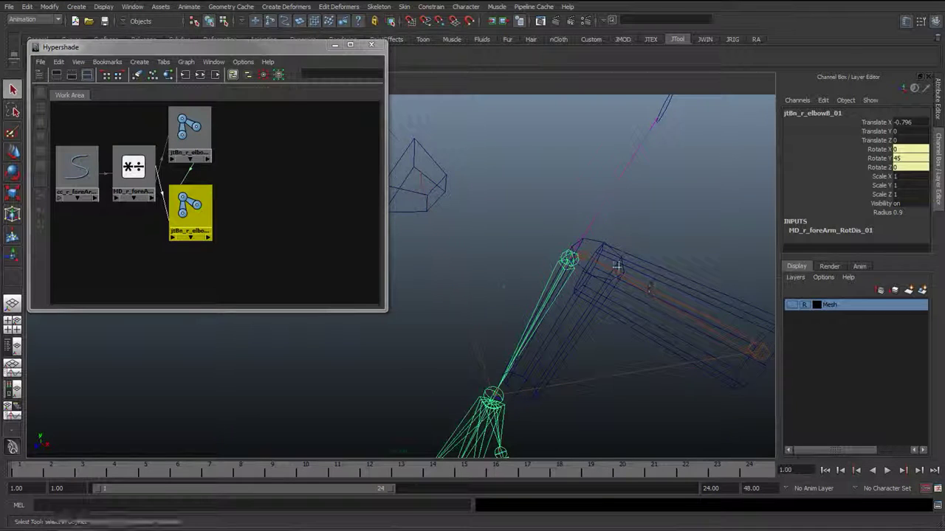
{"action": "left_click_drag", "start_coordinate": [524, 310], "coordinate": [467, 352], "text": "alt"}
{"action": "left_click", "coordinate": [524, 343]}
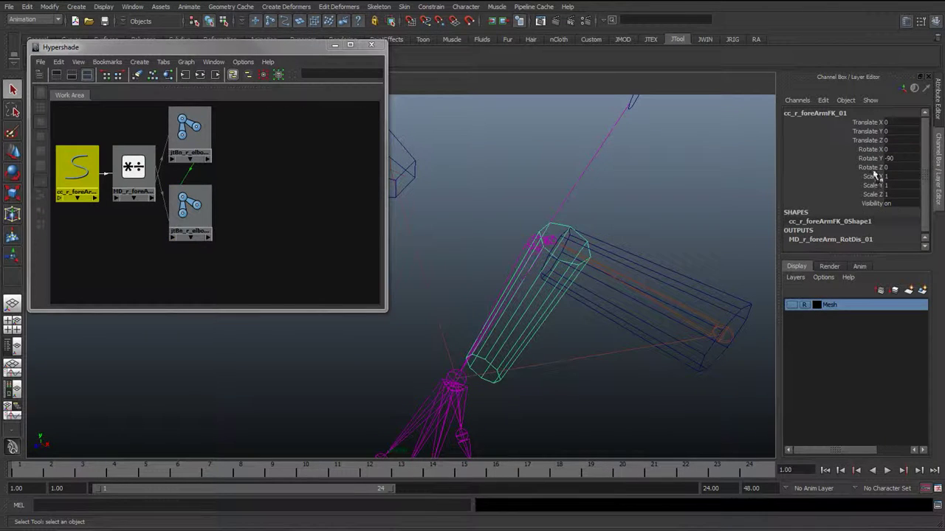
{"action": "double_click", "coordinate": [897, 158]}
{"action": "type", "text": "0"}
{"action": "key", "text": "Return"}
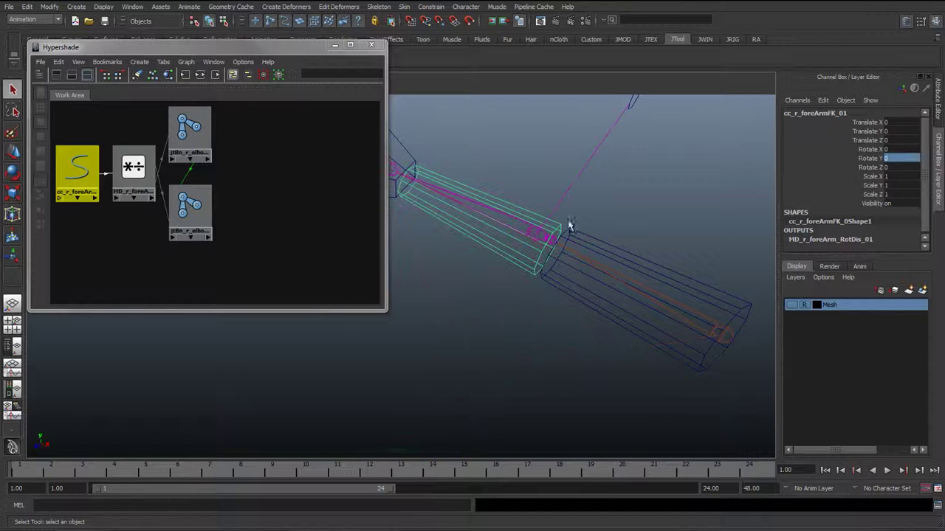
Select the arm's IK handle at the wrist and inspect its Pole Vector, Twist and Ik Blend attributes
{"action": "left_click_drag", "start_coordinate": [512, 277], "coordinate": [426, 293], "text": "alt"}
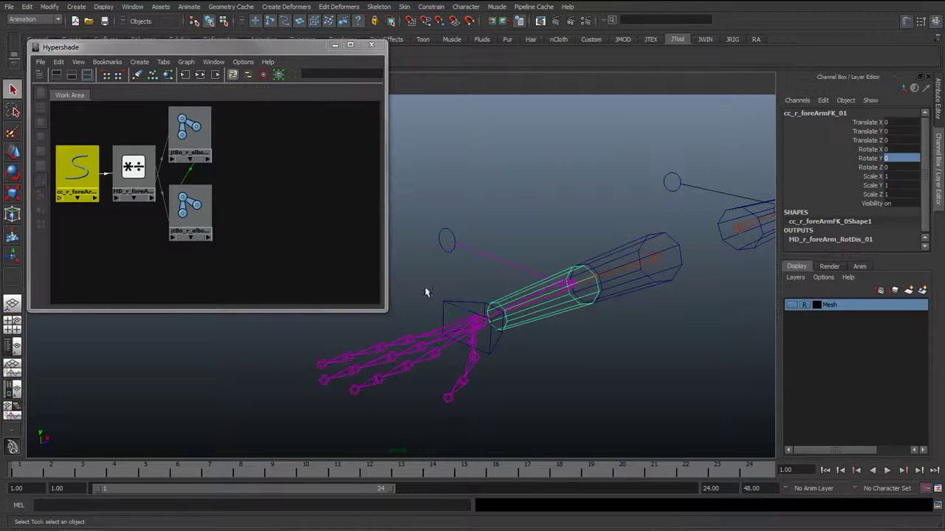
{"action": "left_click", "coordinate": [481, 315]}
{"action": "scroll", "coordinate": [844, 219], "scroll_direction": "down", "scroll_amount": 2}
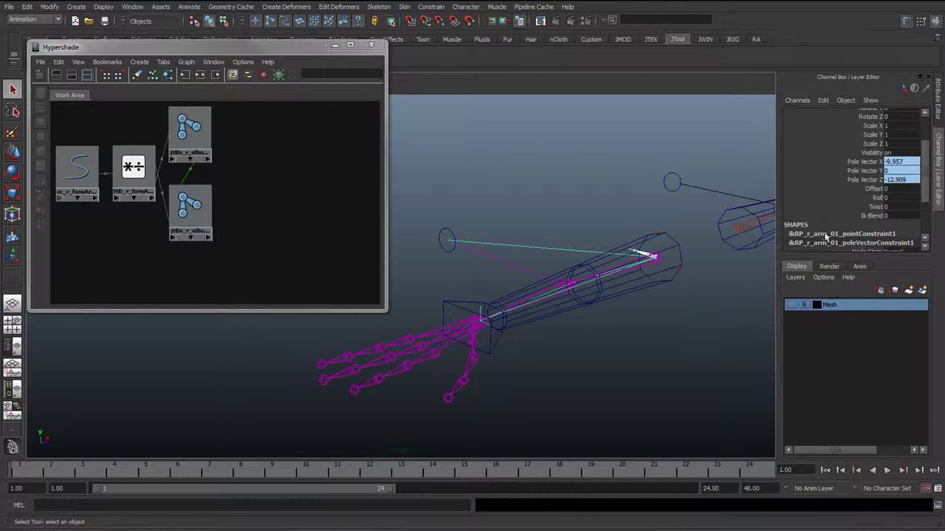
{"action": "left_click_drag", "start_coordinate": [554, 310], "coordinate": [488, 295], "text": "alt"}
Select cc_r_foreArmFK_01 and examine its axis orientation at the elbow with the Move and Rotate tools
{"action": "left_click", "coordinate": [553, 343]}
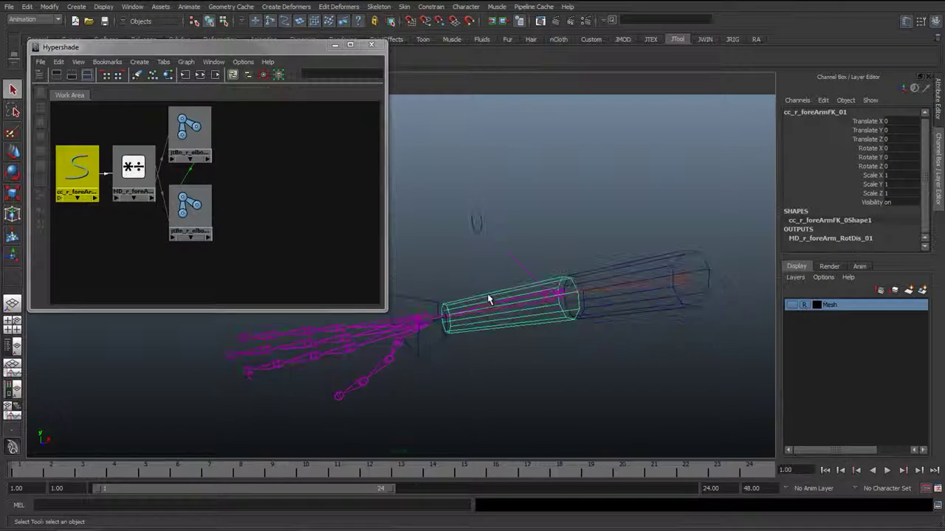
{"action": "key", "text": "w"}
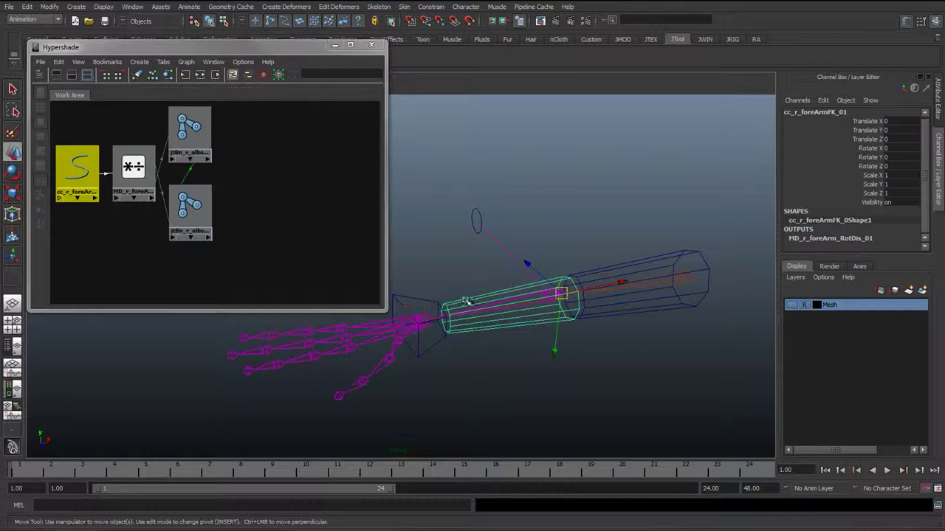
{"action": "key", "text": "e"}
{"action": "middle_click_drag", "start_coordinate": [589, 288], "coordinate": [572, 285], "text": "alt"}
{"action": "key", "text": "w"}
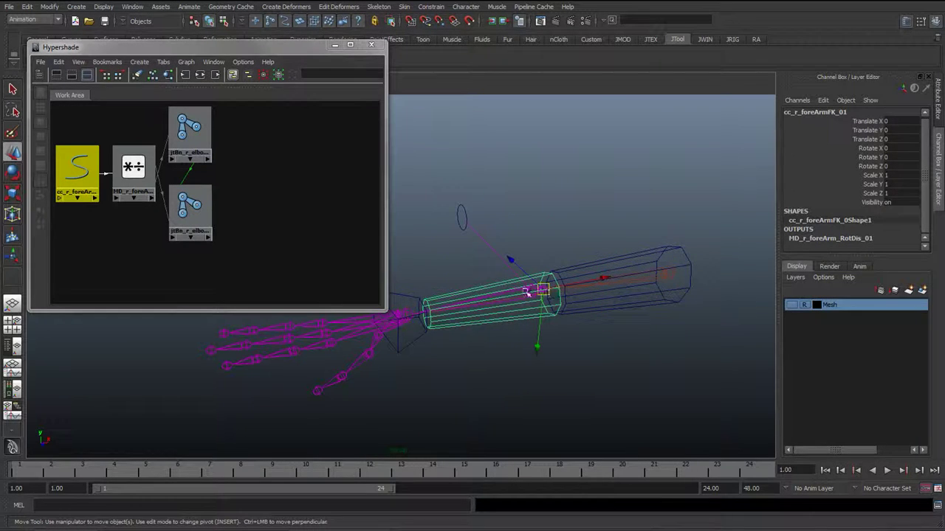
{"action": "middle_click_drag", "start_coordinate": [629, 297], "coordinate": [667, 319], "text": "alt"}
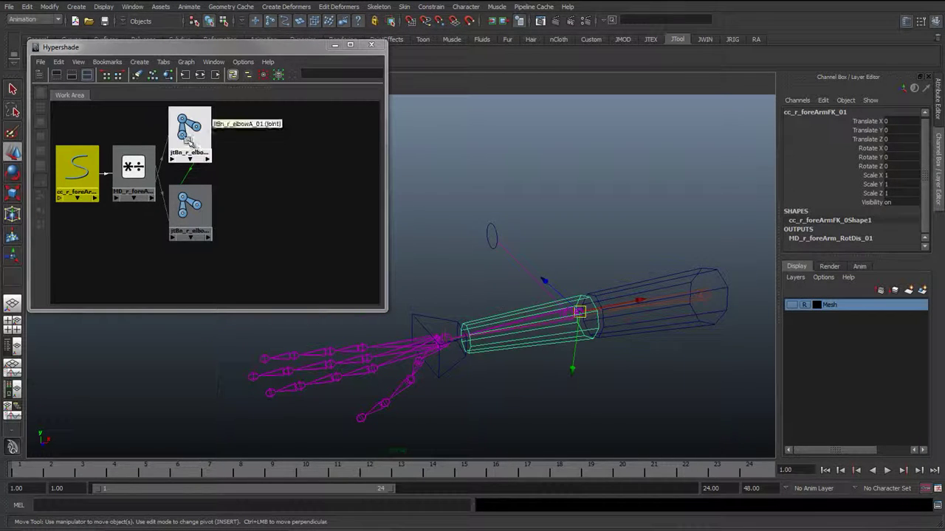